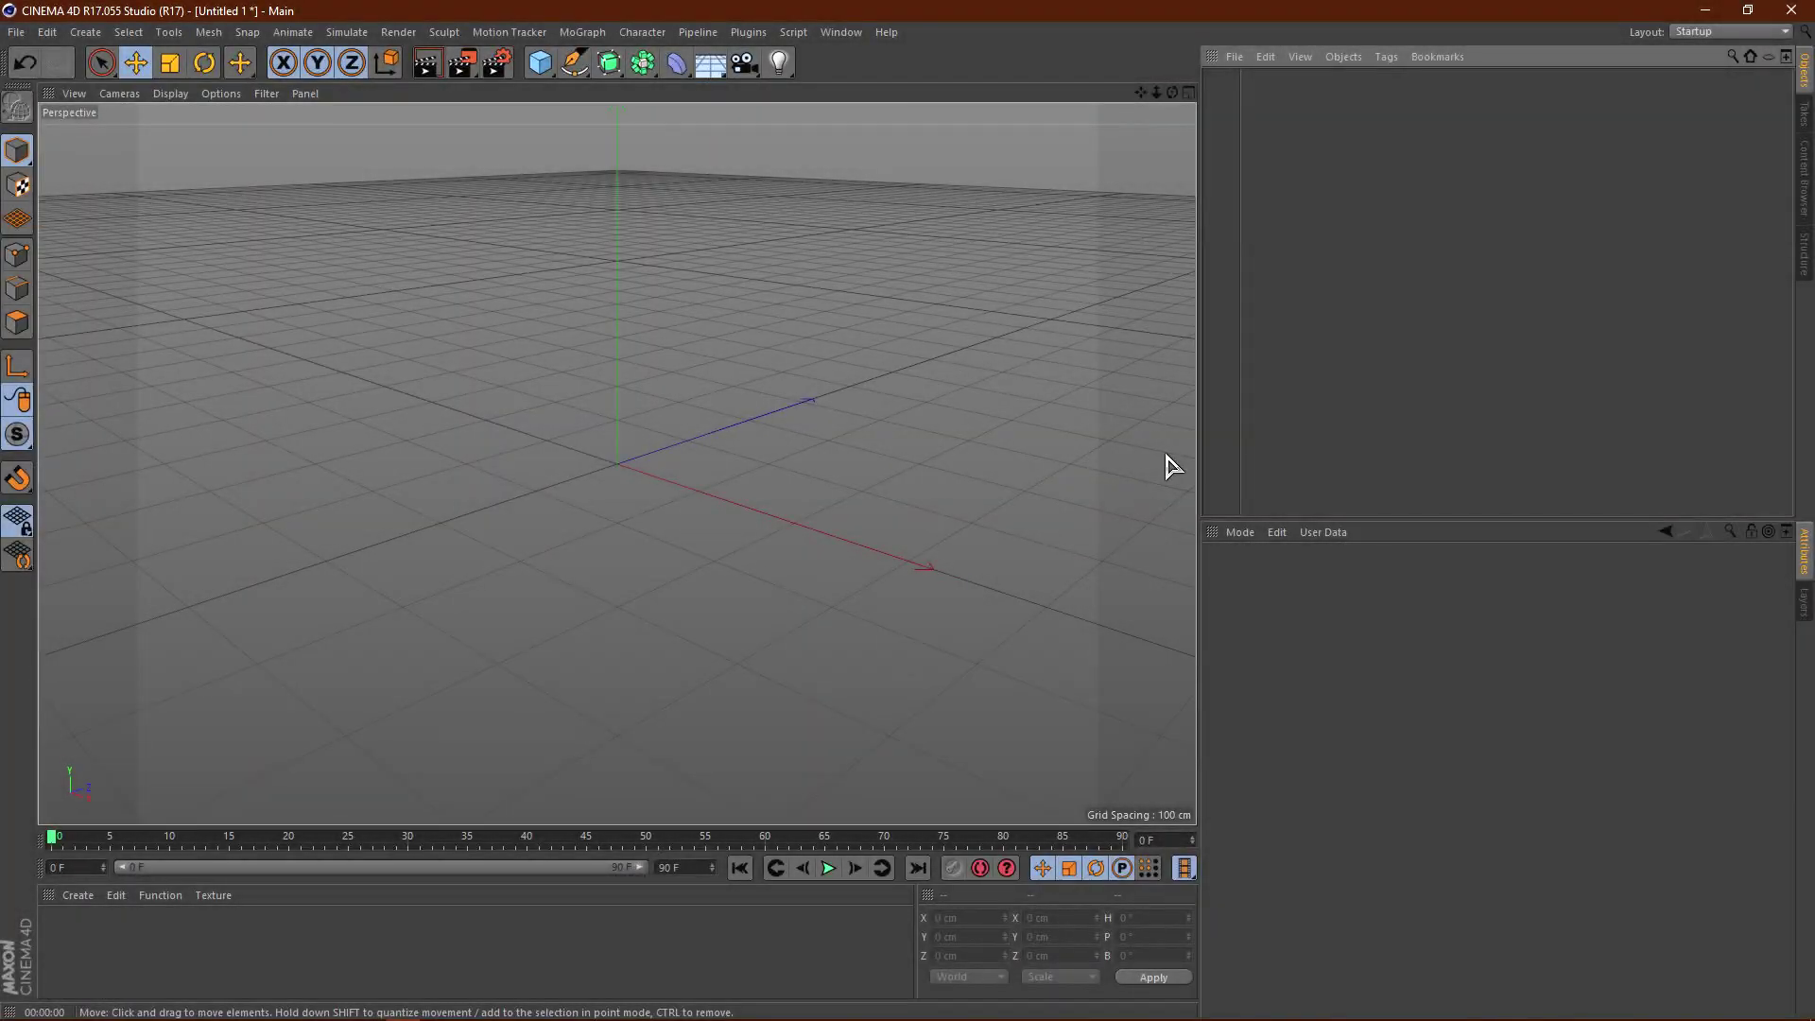
# - Add a MoText object and change its font to BlowBrush
pyautogui.click(581, 34)
pyautogui.click(613, 251)
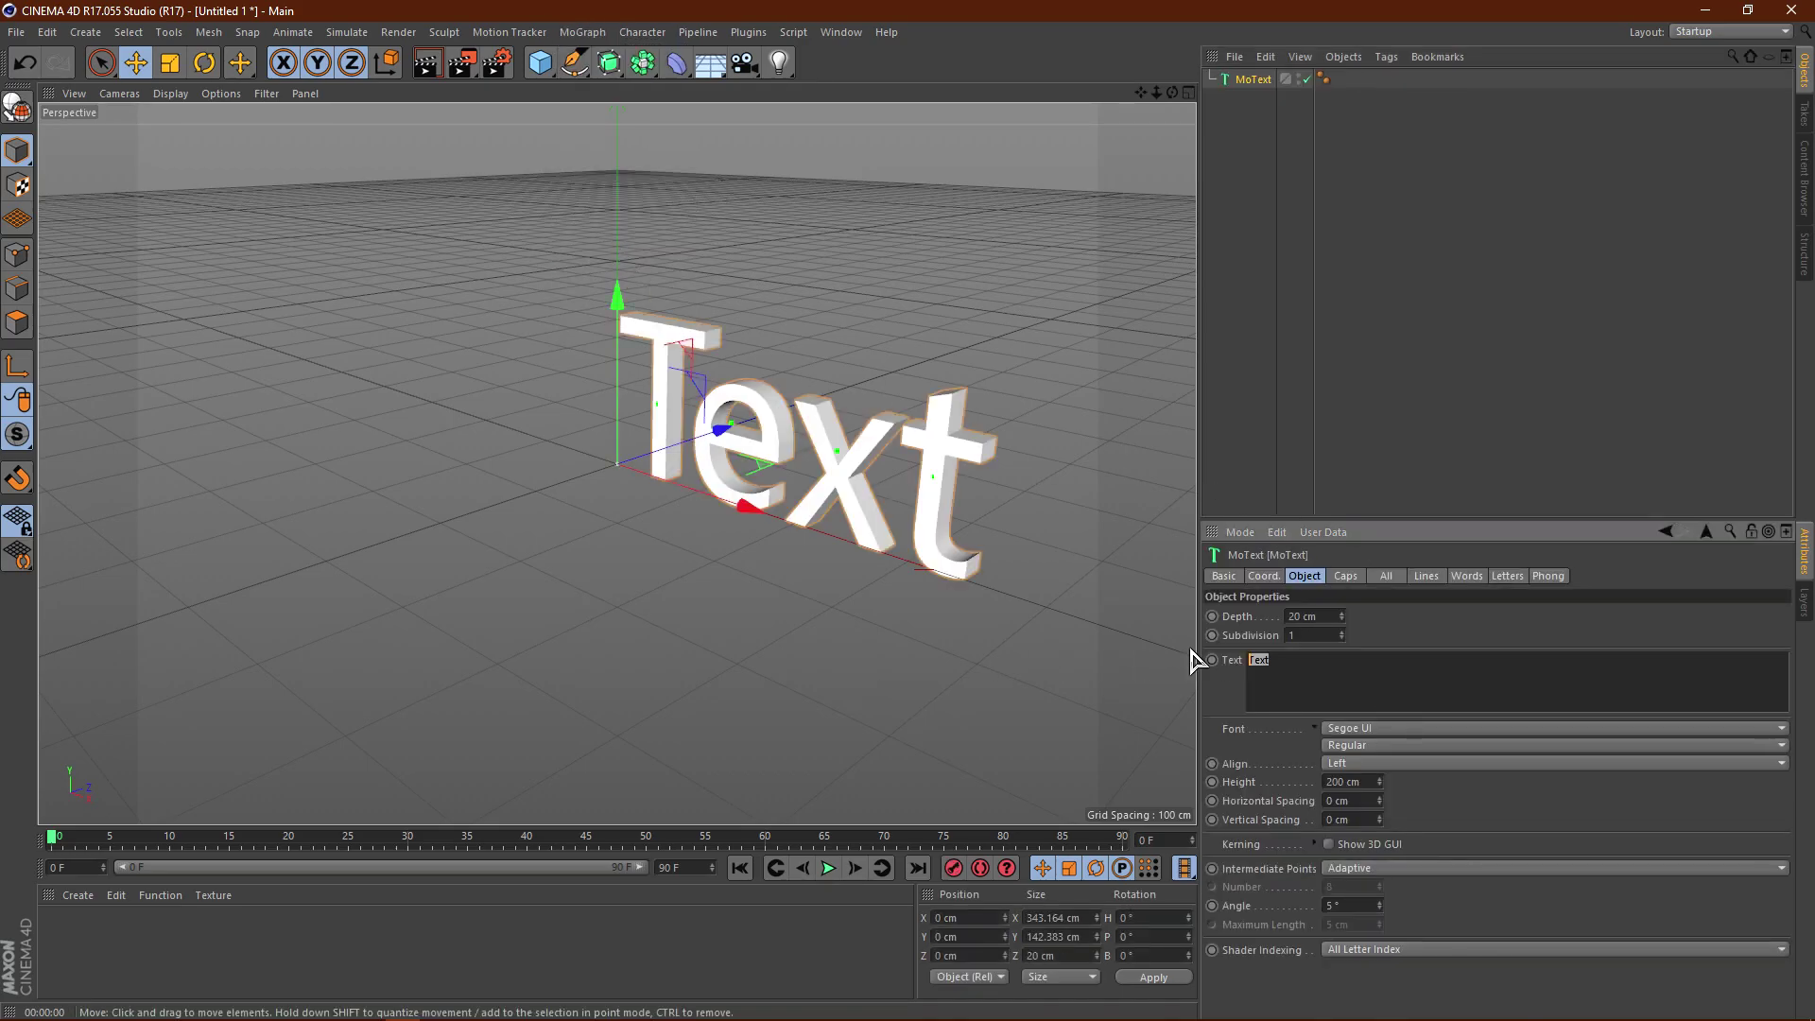
pyautogui.moveTo(1240, 660); pyautogui.dragTo(1302, 669)
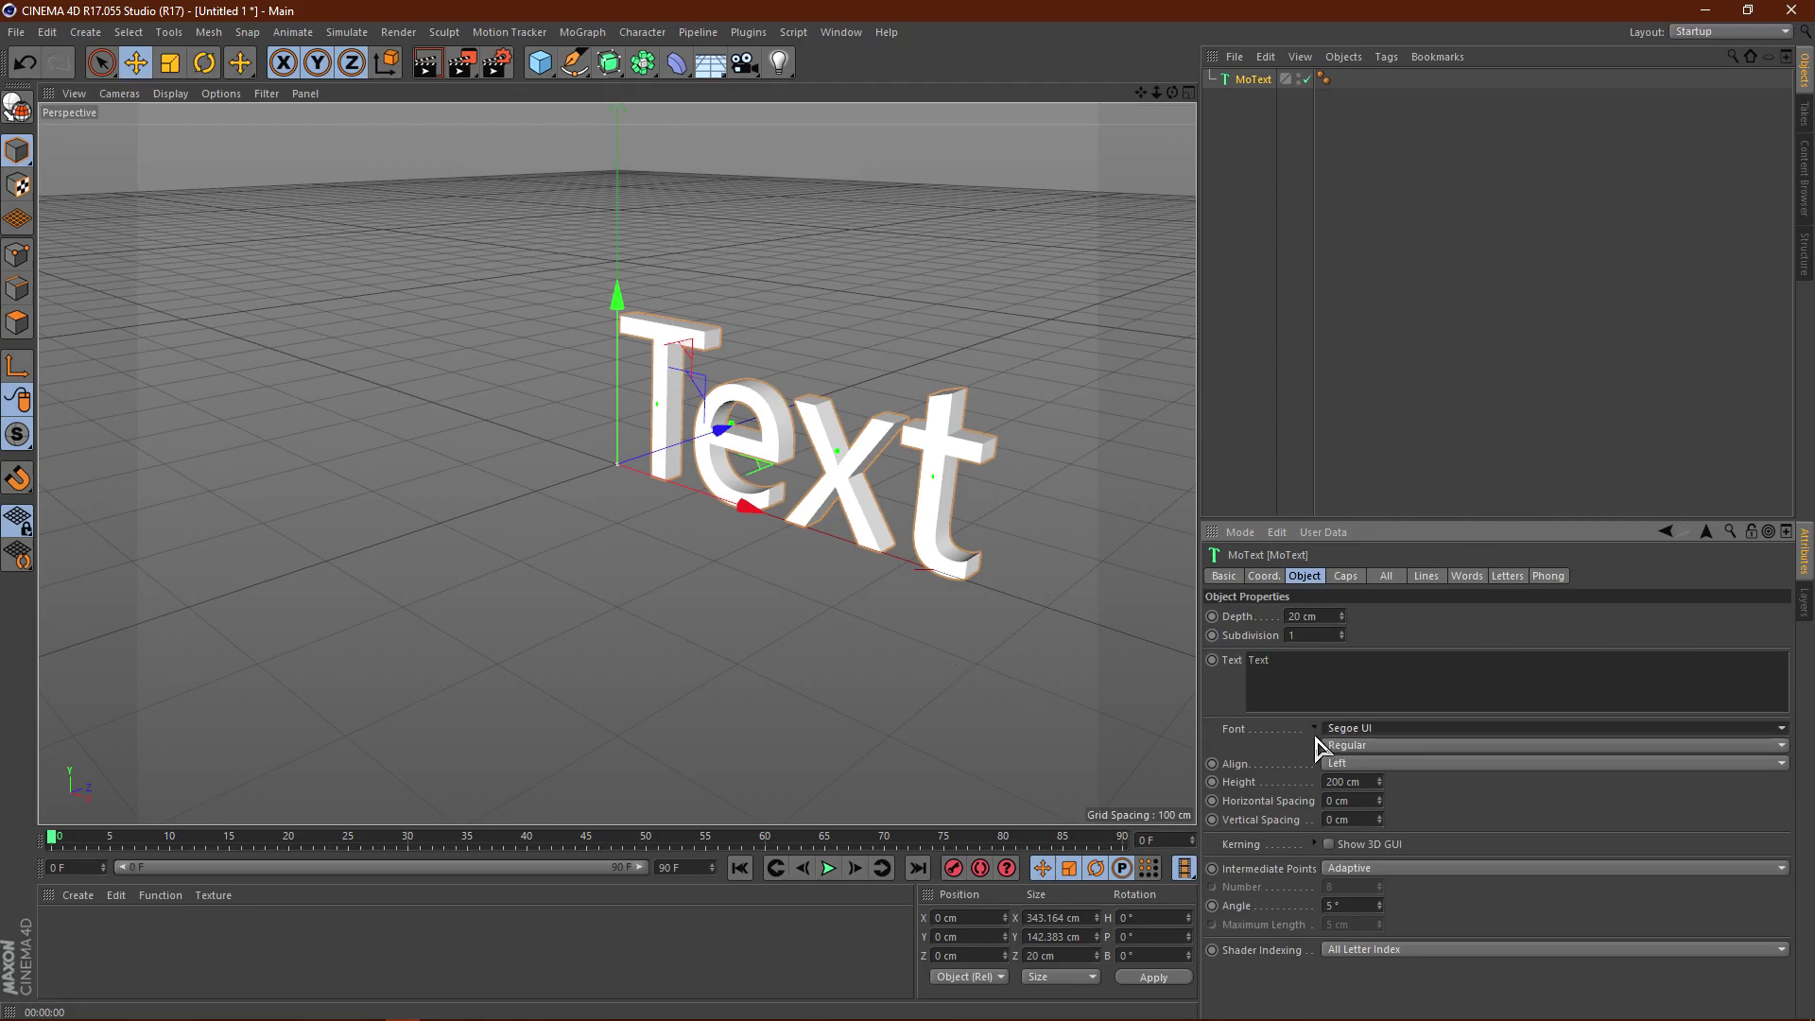
pyautogui.click(1376, 733)
pyautogui.scroll(10, 1446, 454)
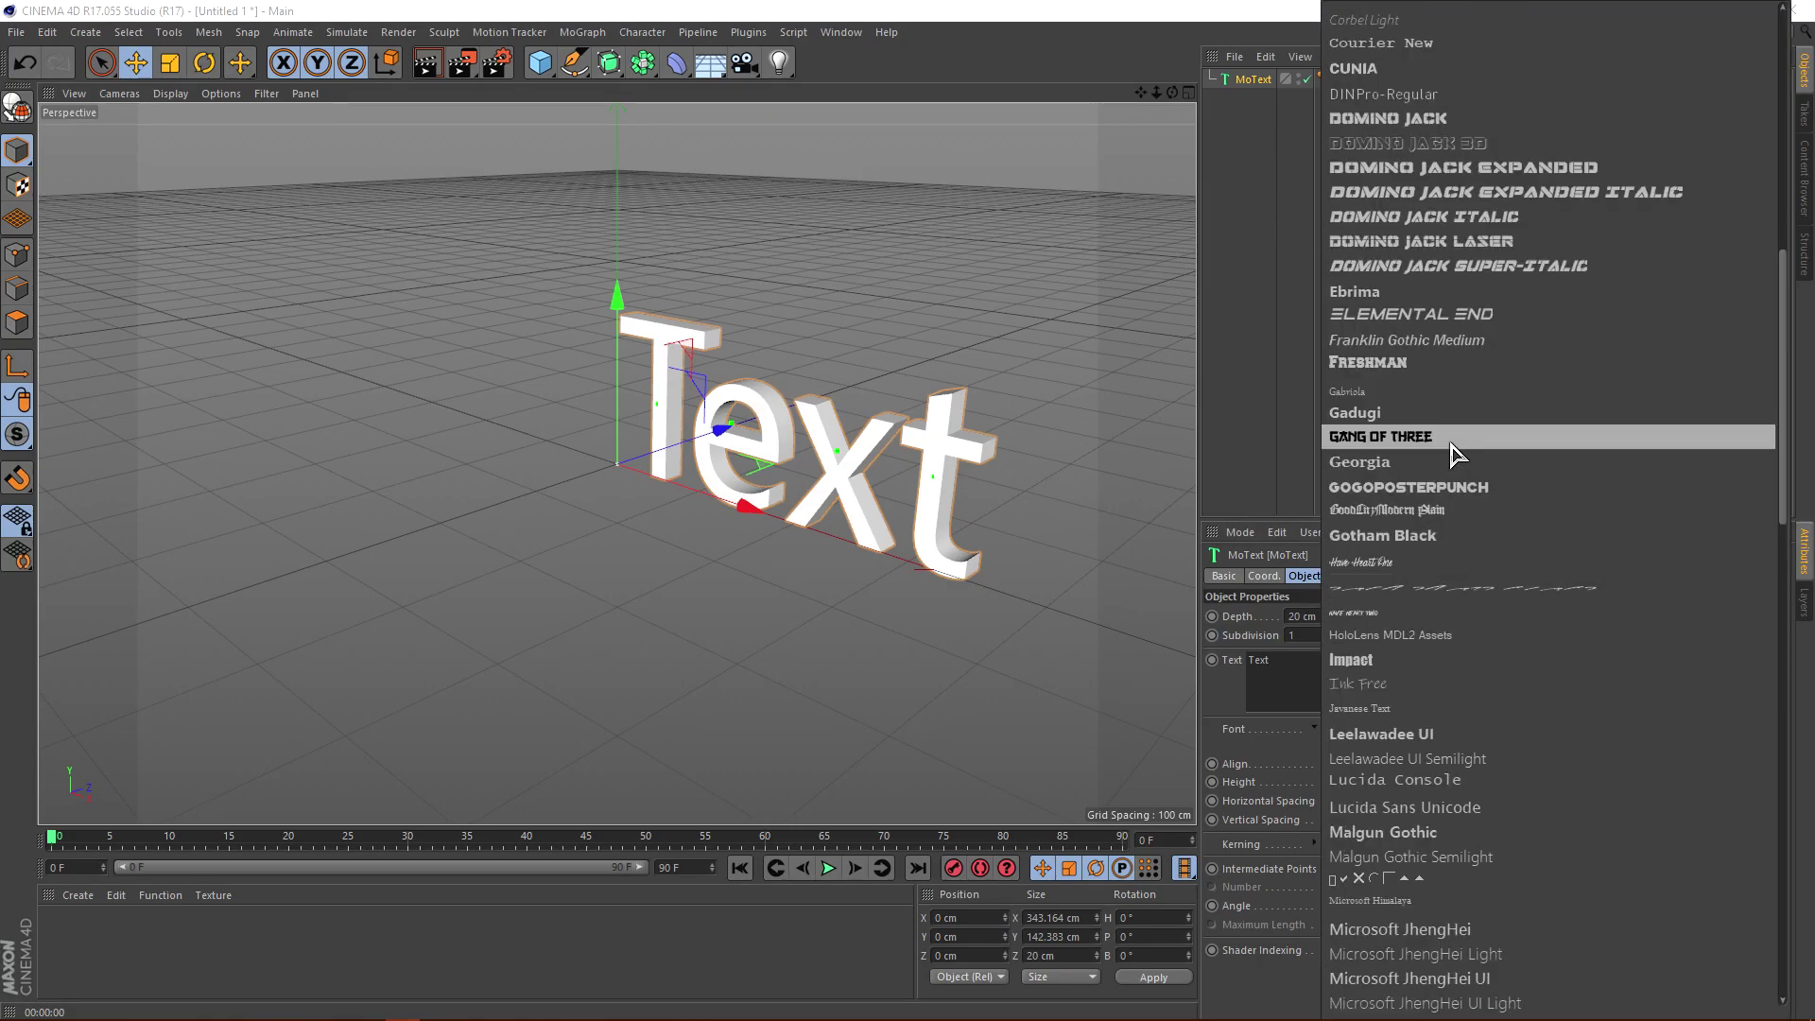
pyautogui.scroll(8, 1453, 454)
pyautogui.click(1461, 294)
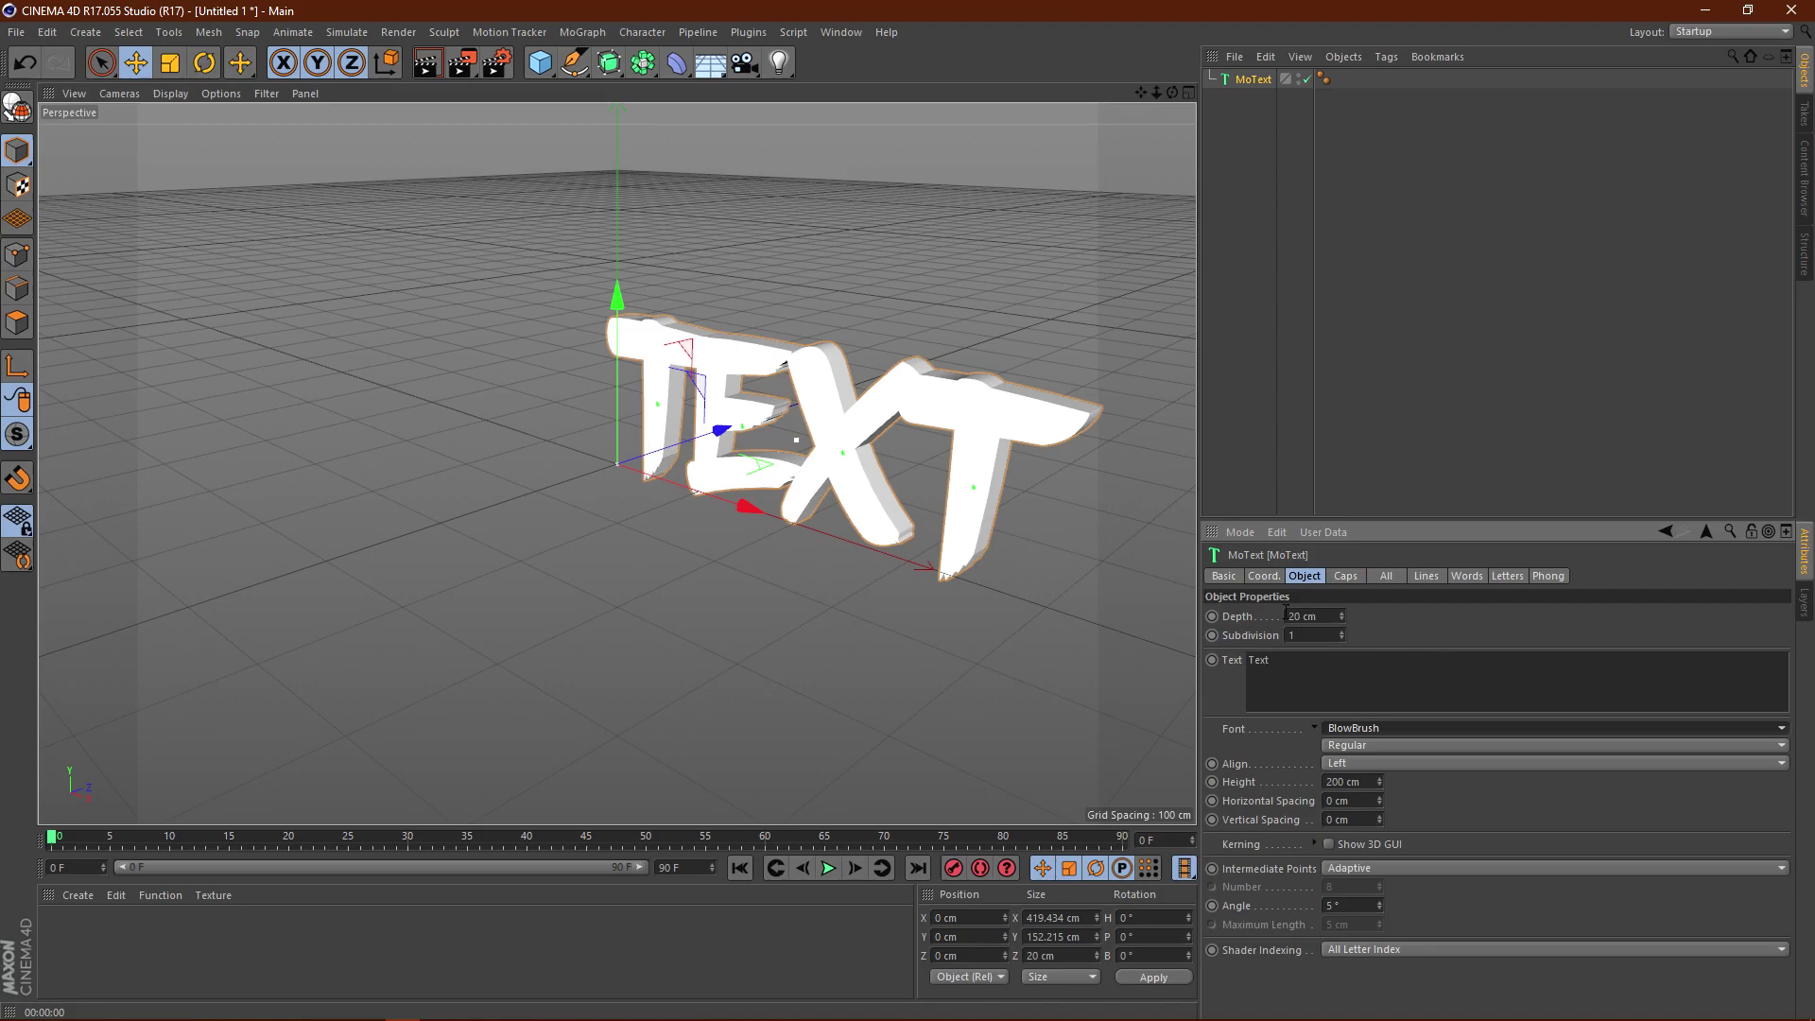
# - Deepen the text to 39 cm and give start and end Fillet Caps with 1 cm radius
pyautogui.moveTo(1342, 617); pyautogui.dragTo(1342, 588)
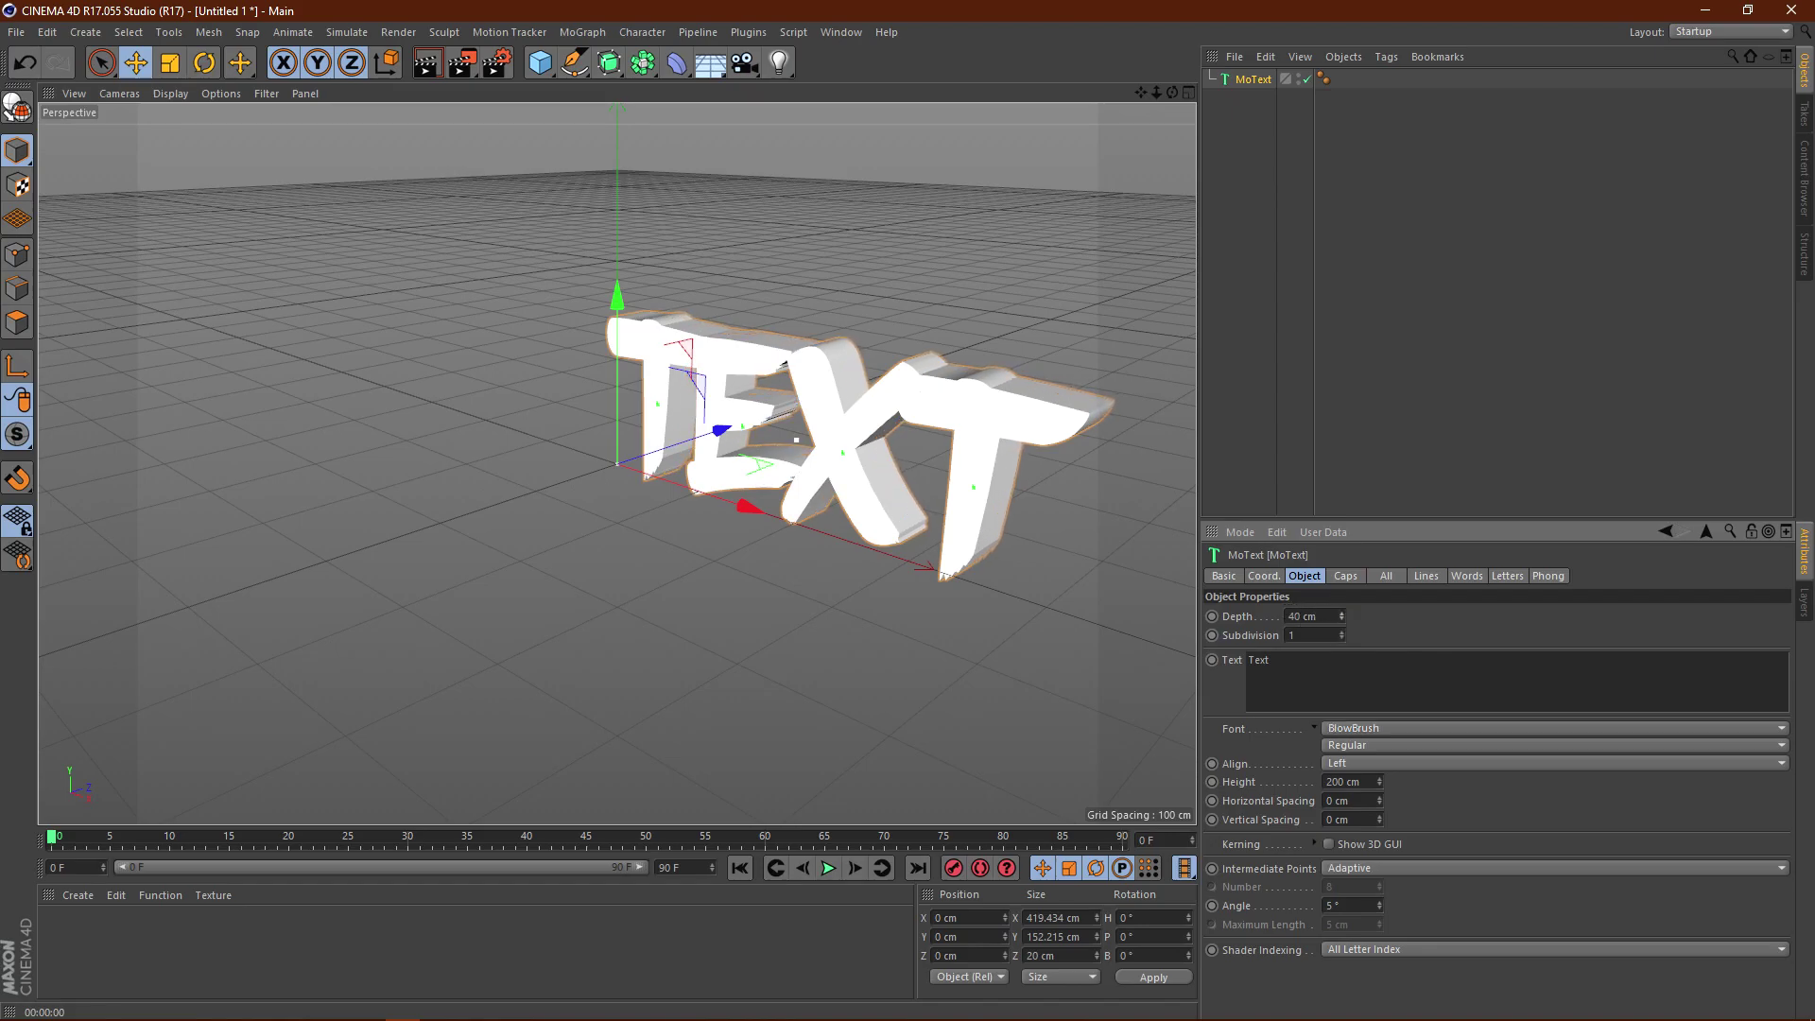
pyautogui.click(1345, 576)
pyautogui.click(1415, 619)
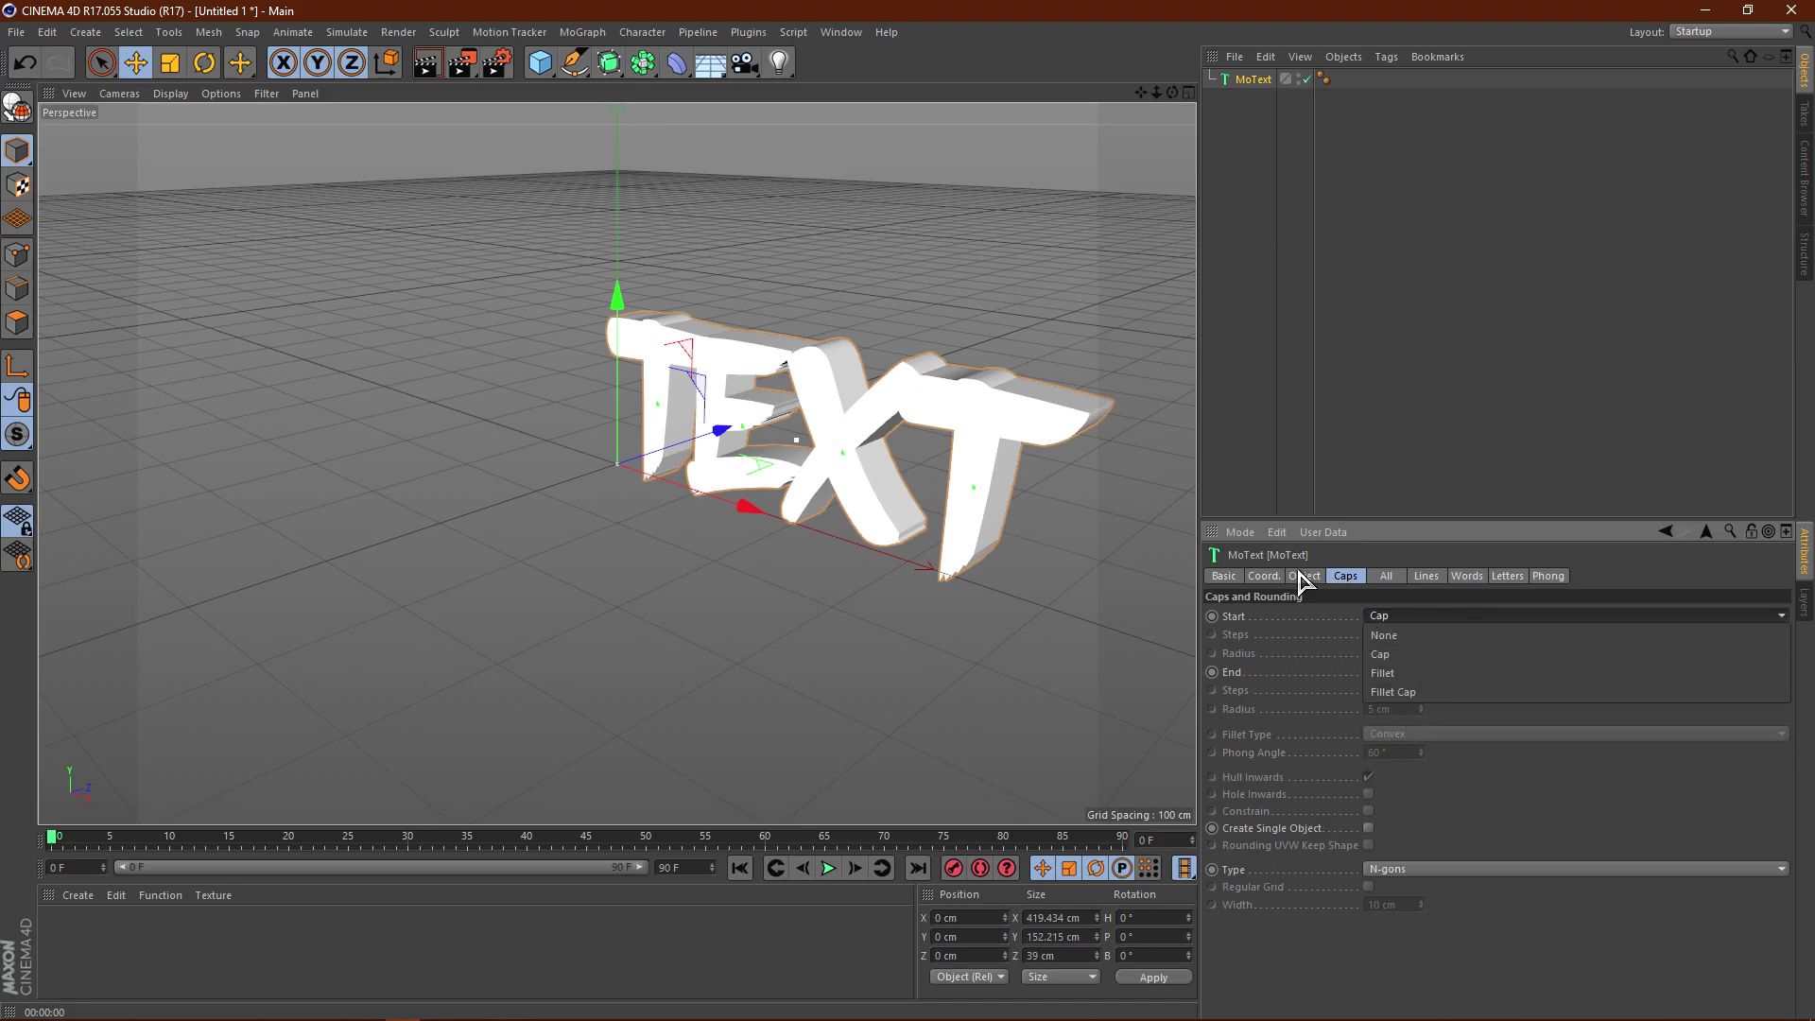
pyautogui.click(1408, 693)
pyautogui.click(1397, 672)
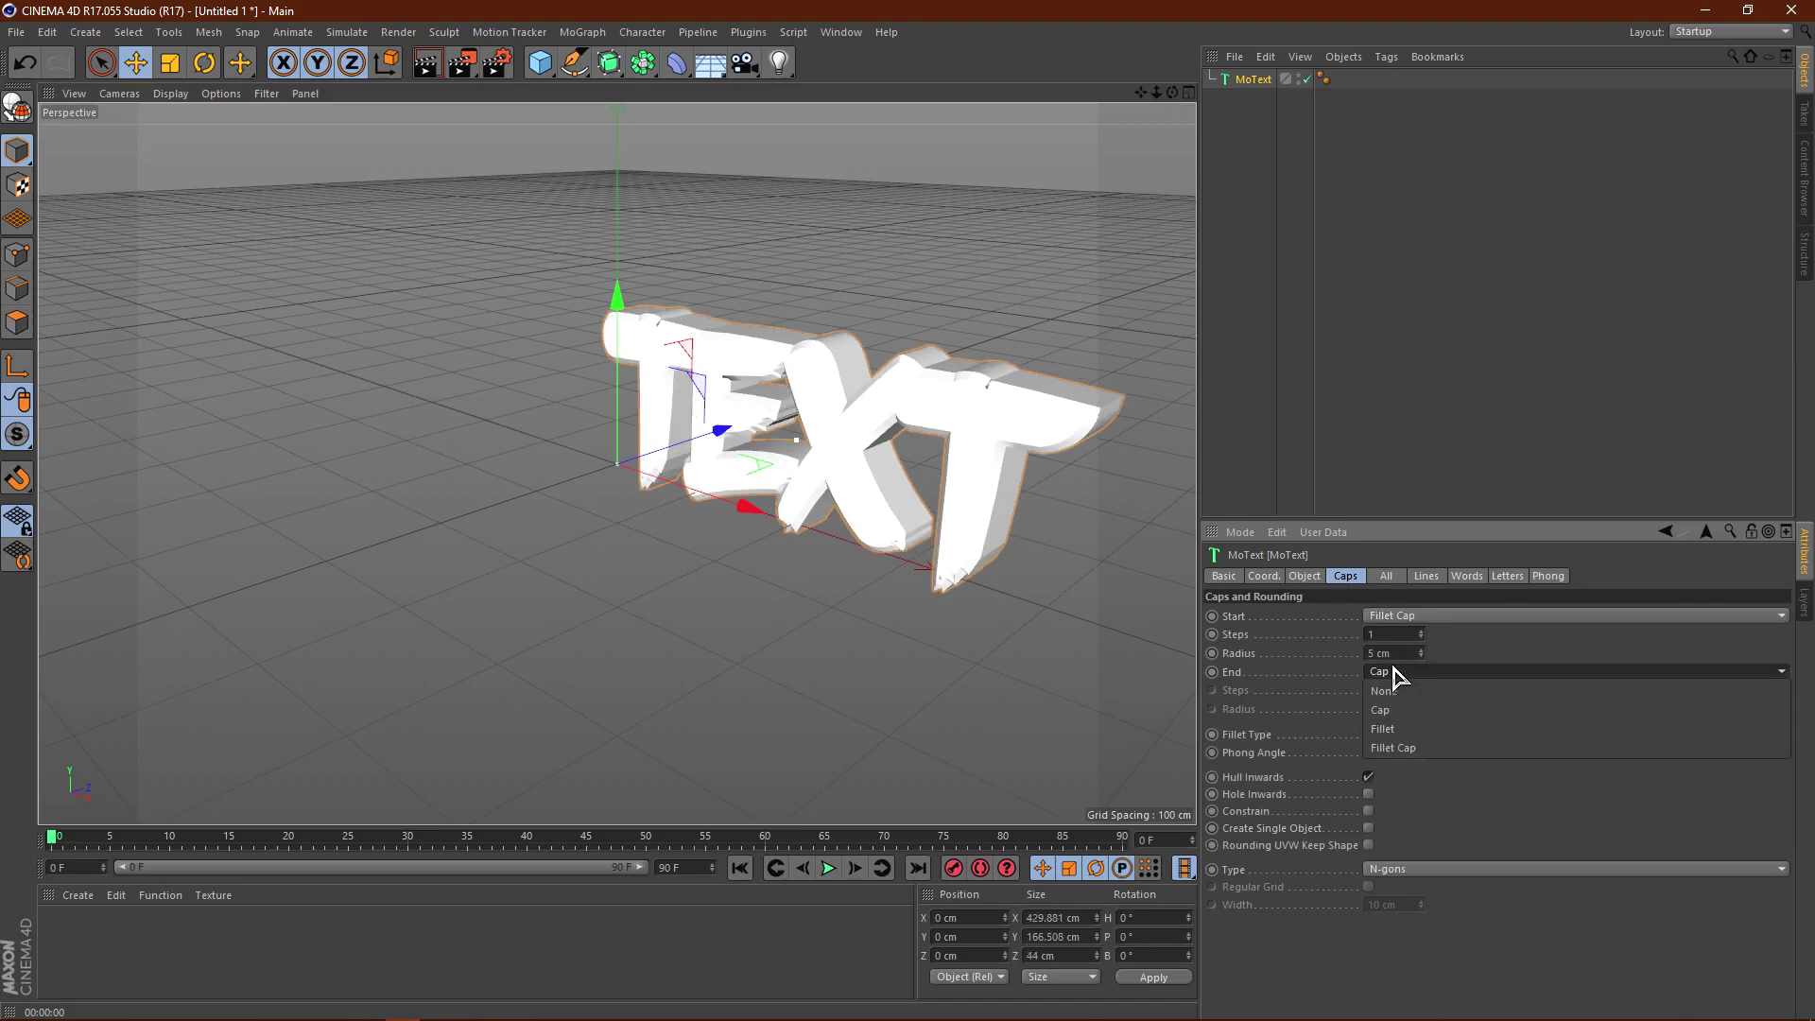
pyautogui.click(1399, 748)
pyautogui.moveTo(1421, 655); pyautogui.dragTo(1423, 666)
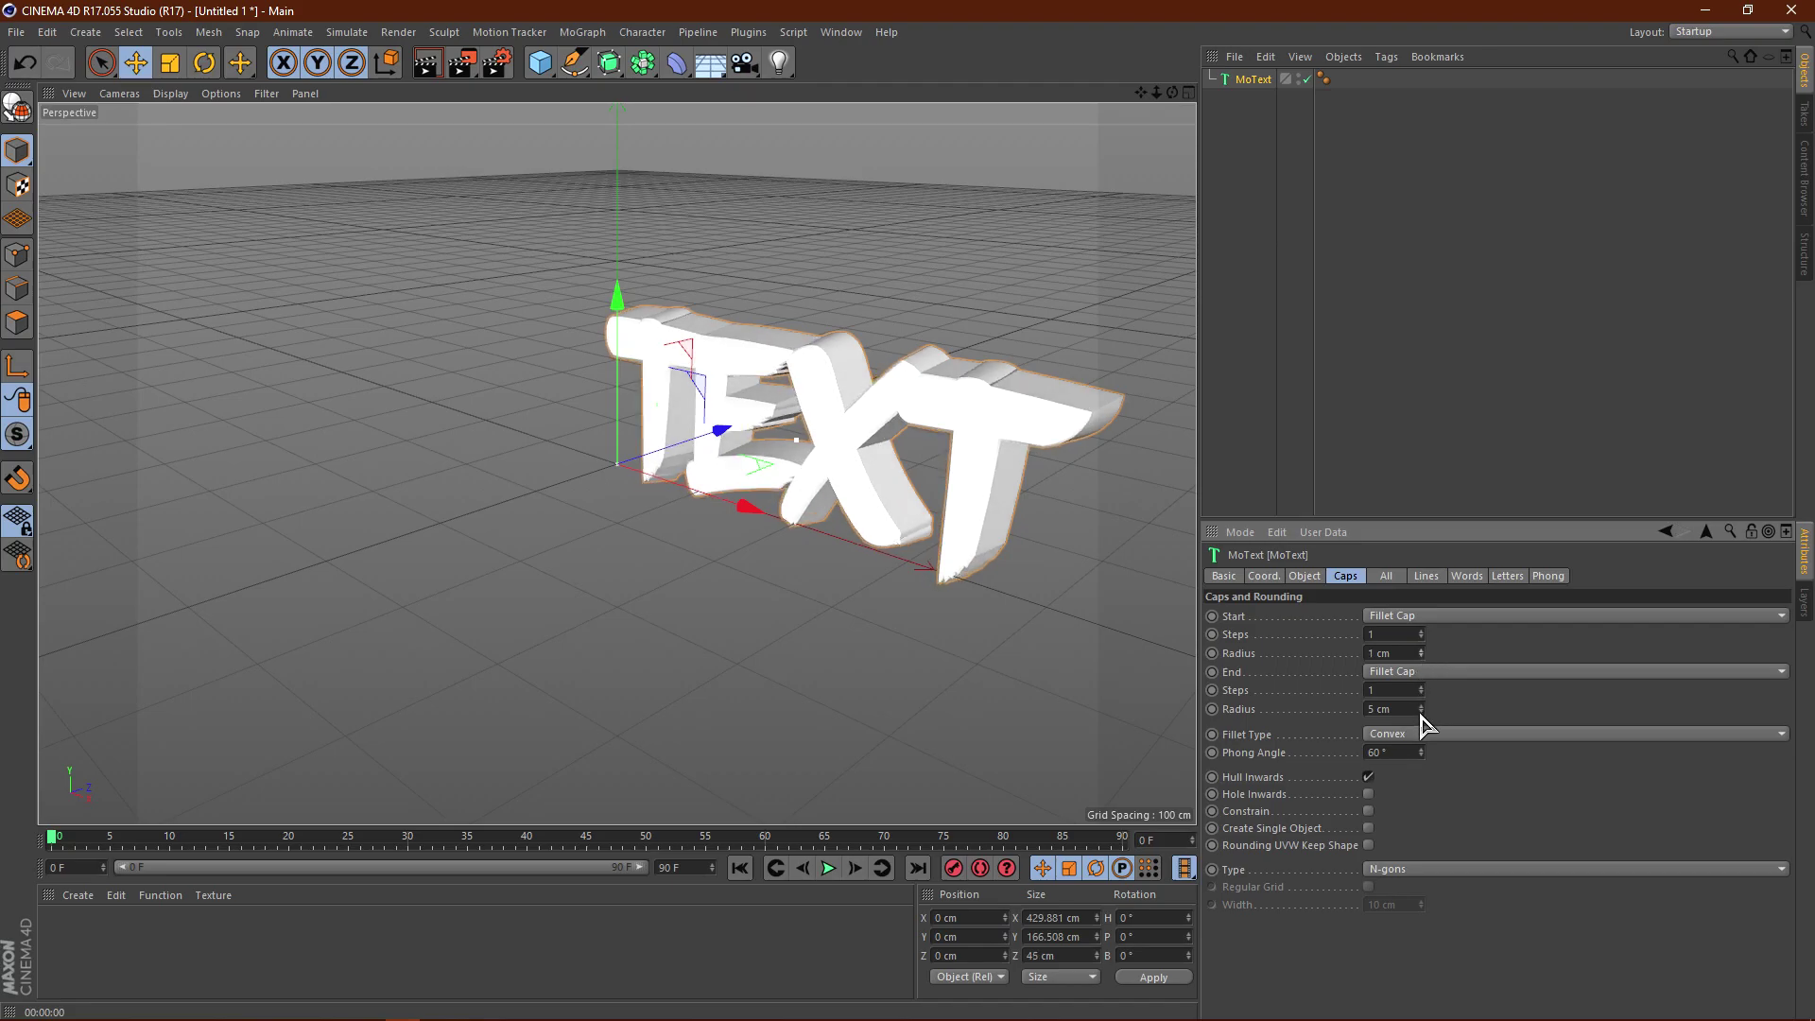
pyautogui.moveTo(1422, 712); pyautogui.dragTo(1425, 718)
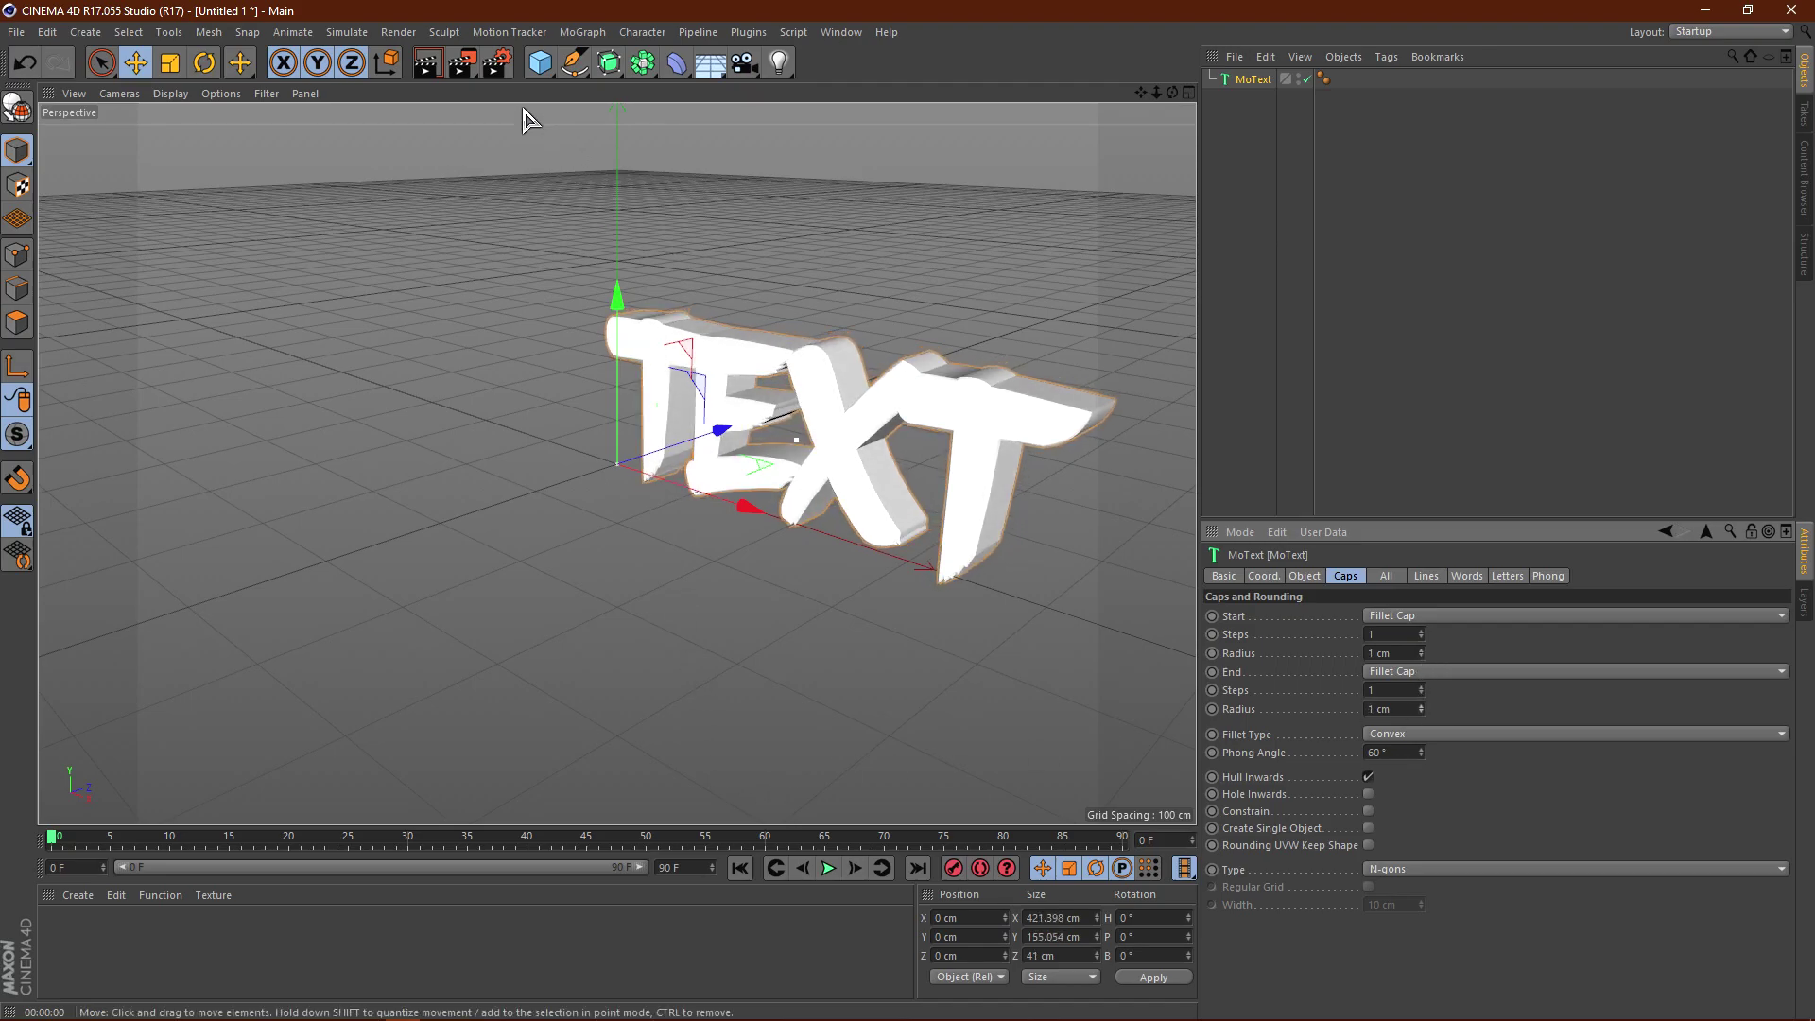
# - Test-render the view, close the preview and reselect the MoText
pyautogui.click(427, 63)
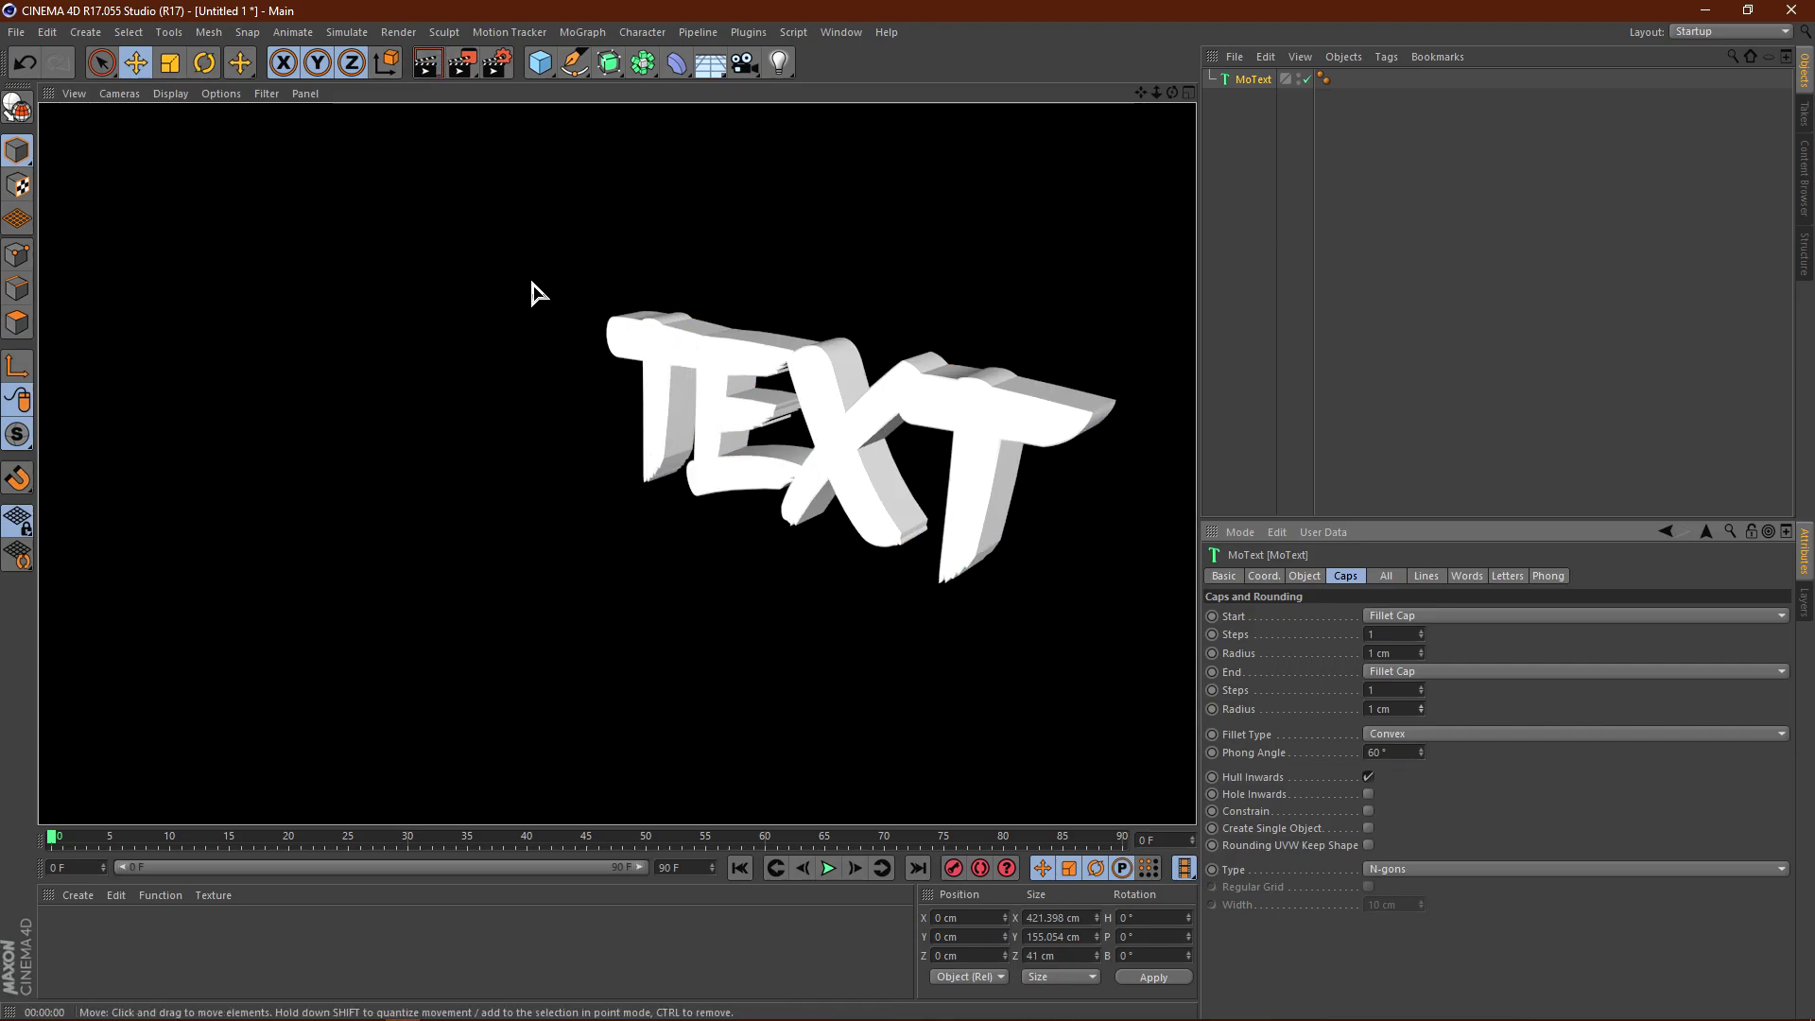
pyautogui.click(1239, 269)
pyautogui.click(1253, 79)
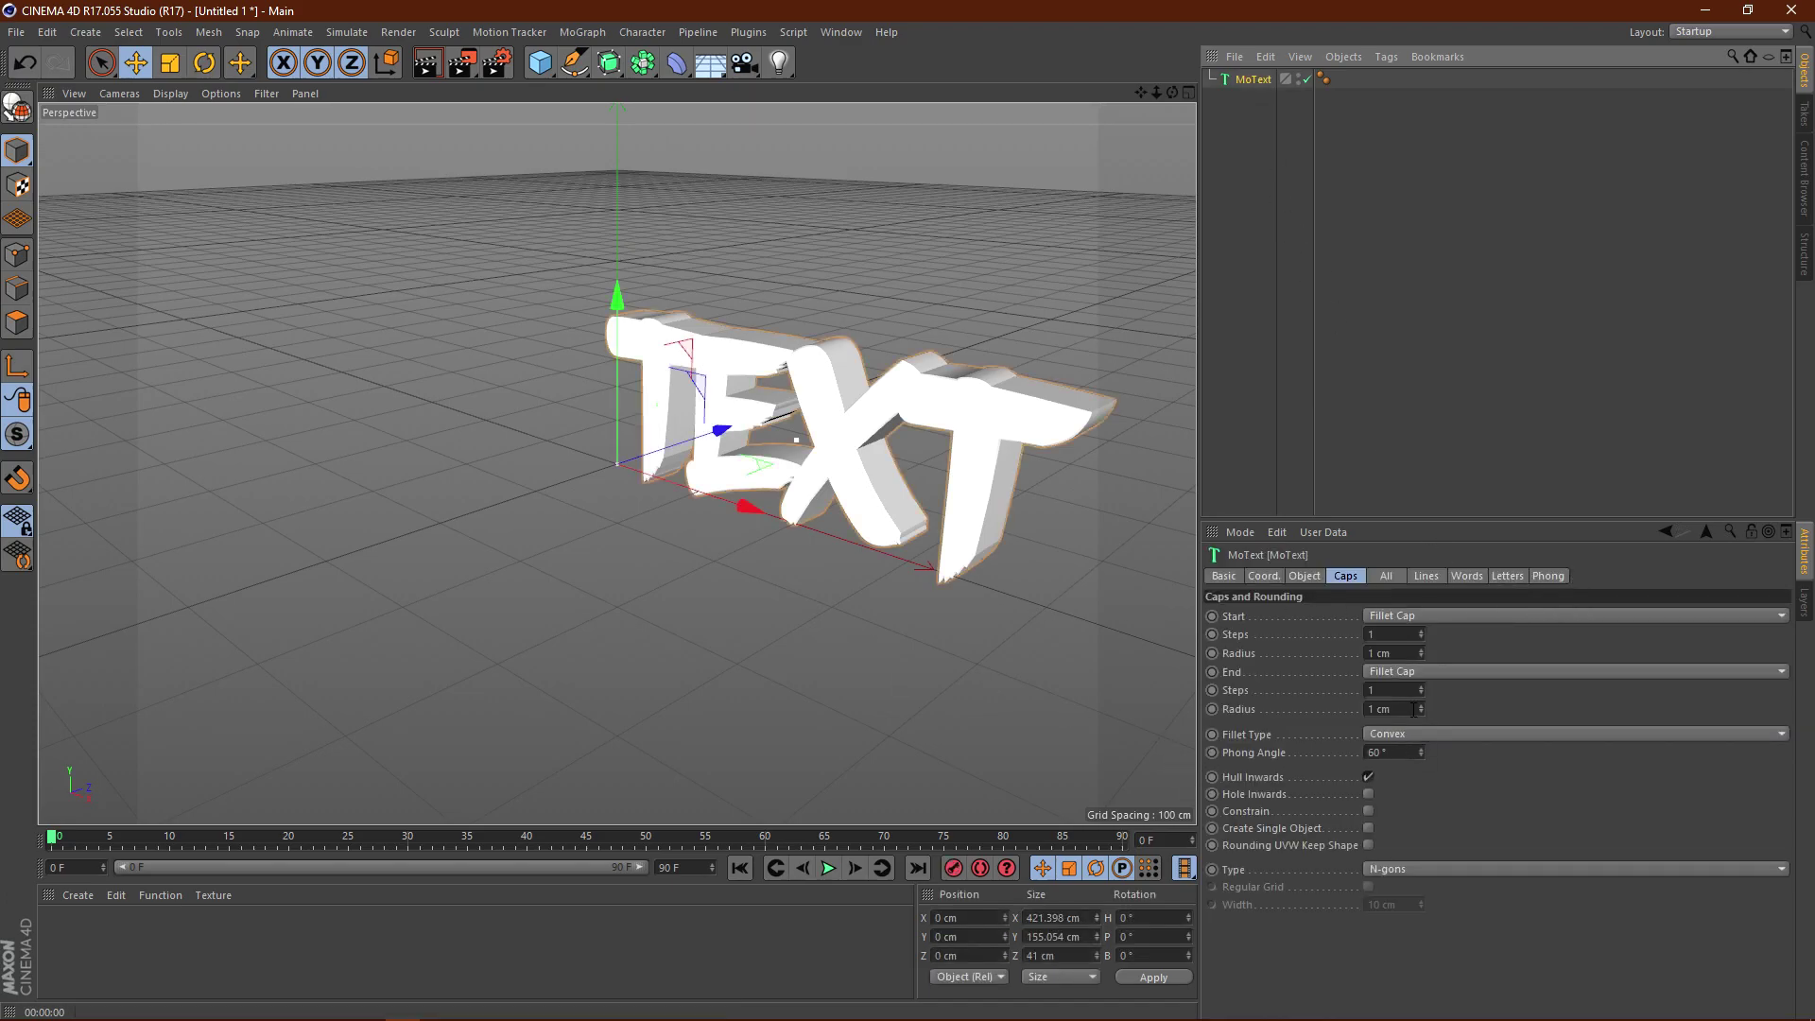
# - Set the MoText alignment to Middle and orbit to face the text head-on
pyautogui.click(1304, 577)
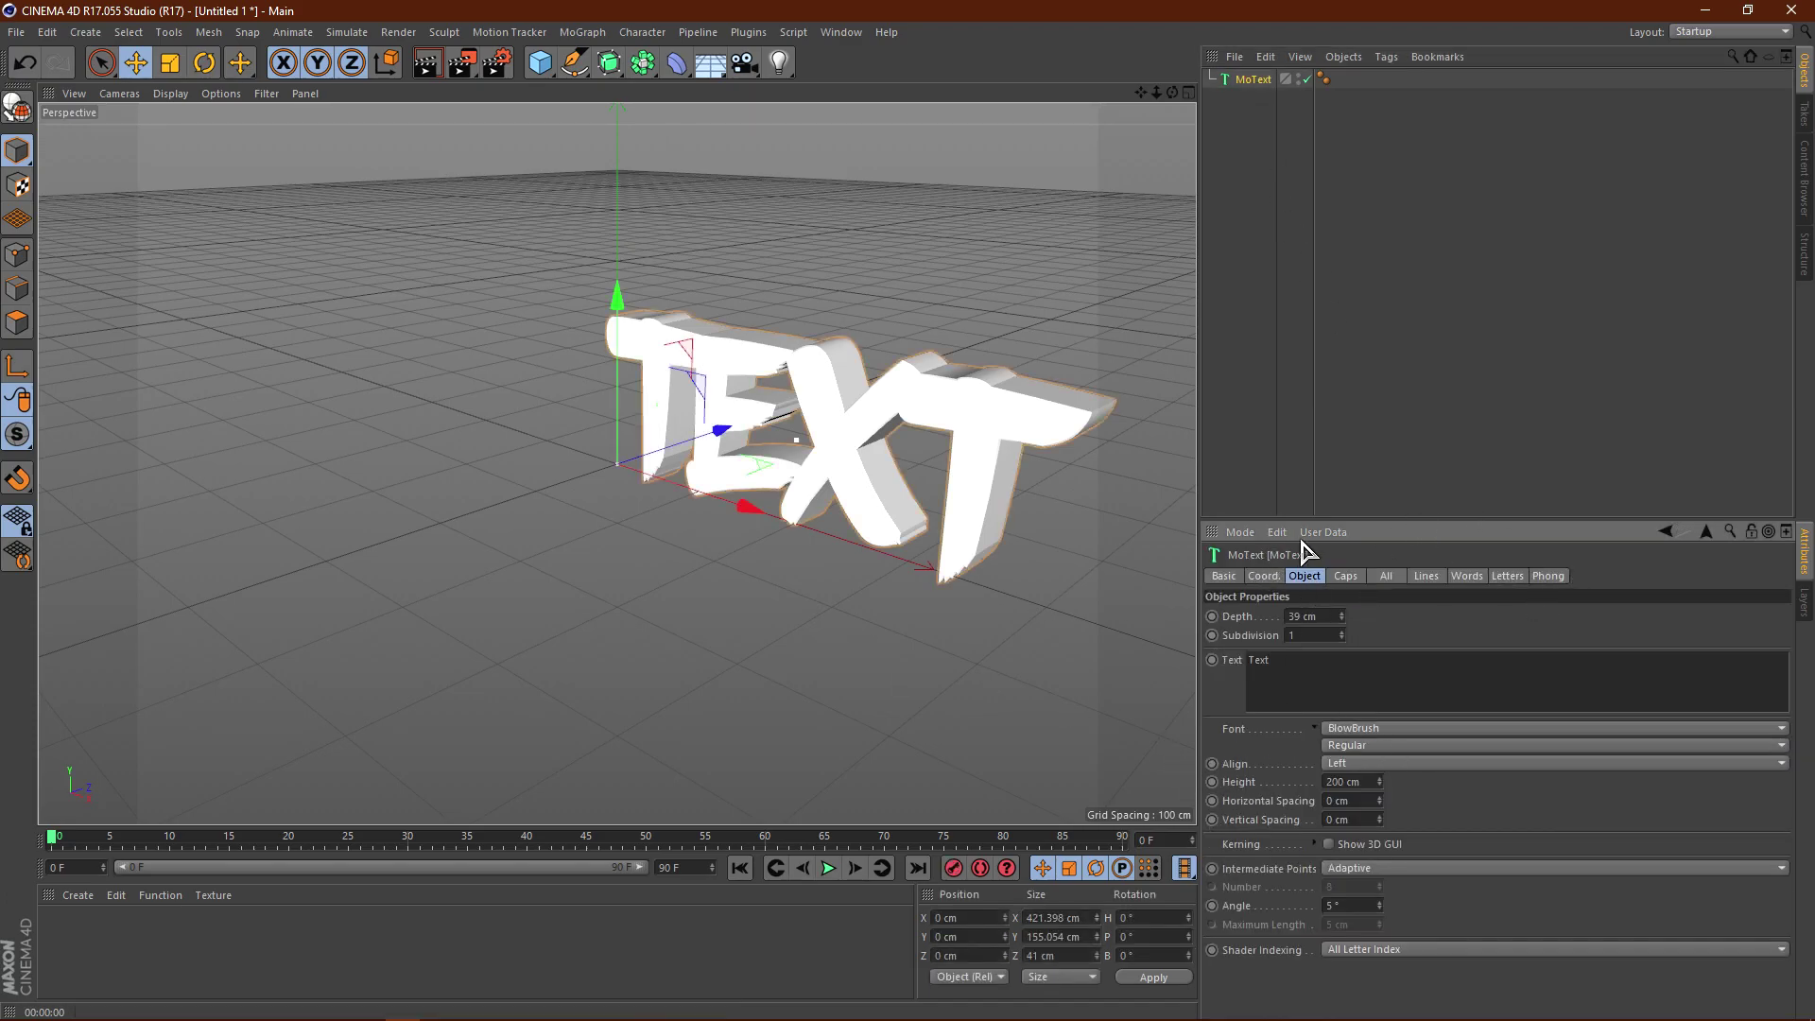
pyautogui.click(1354, 763)
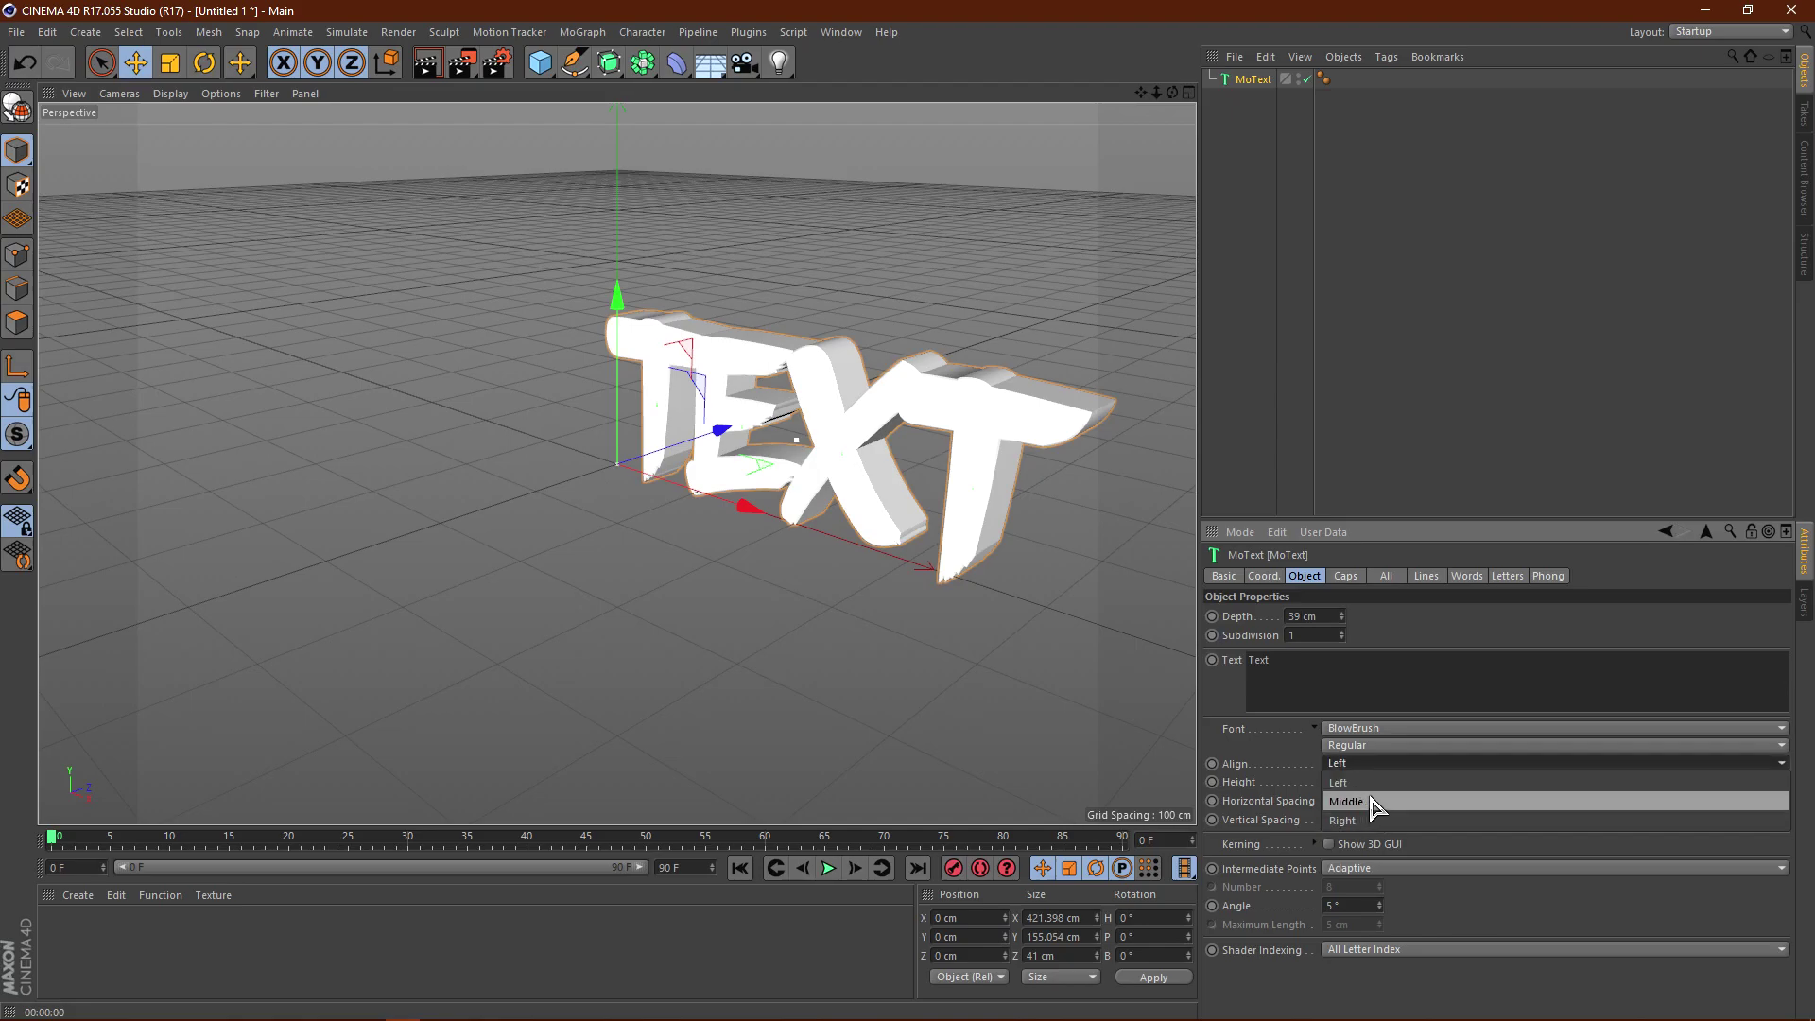
pyautogui.click(1373, 802)
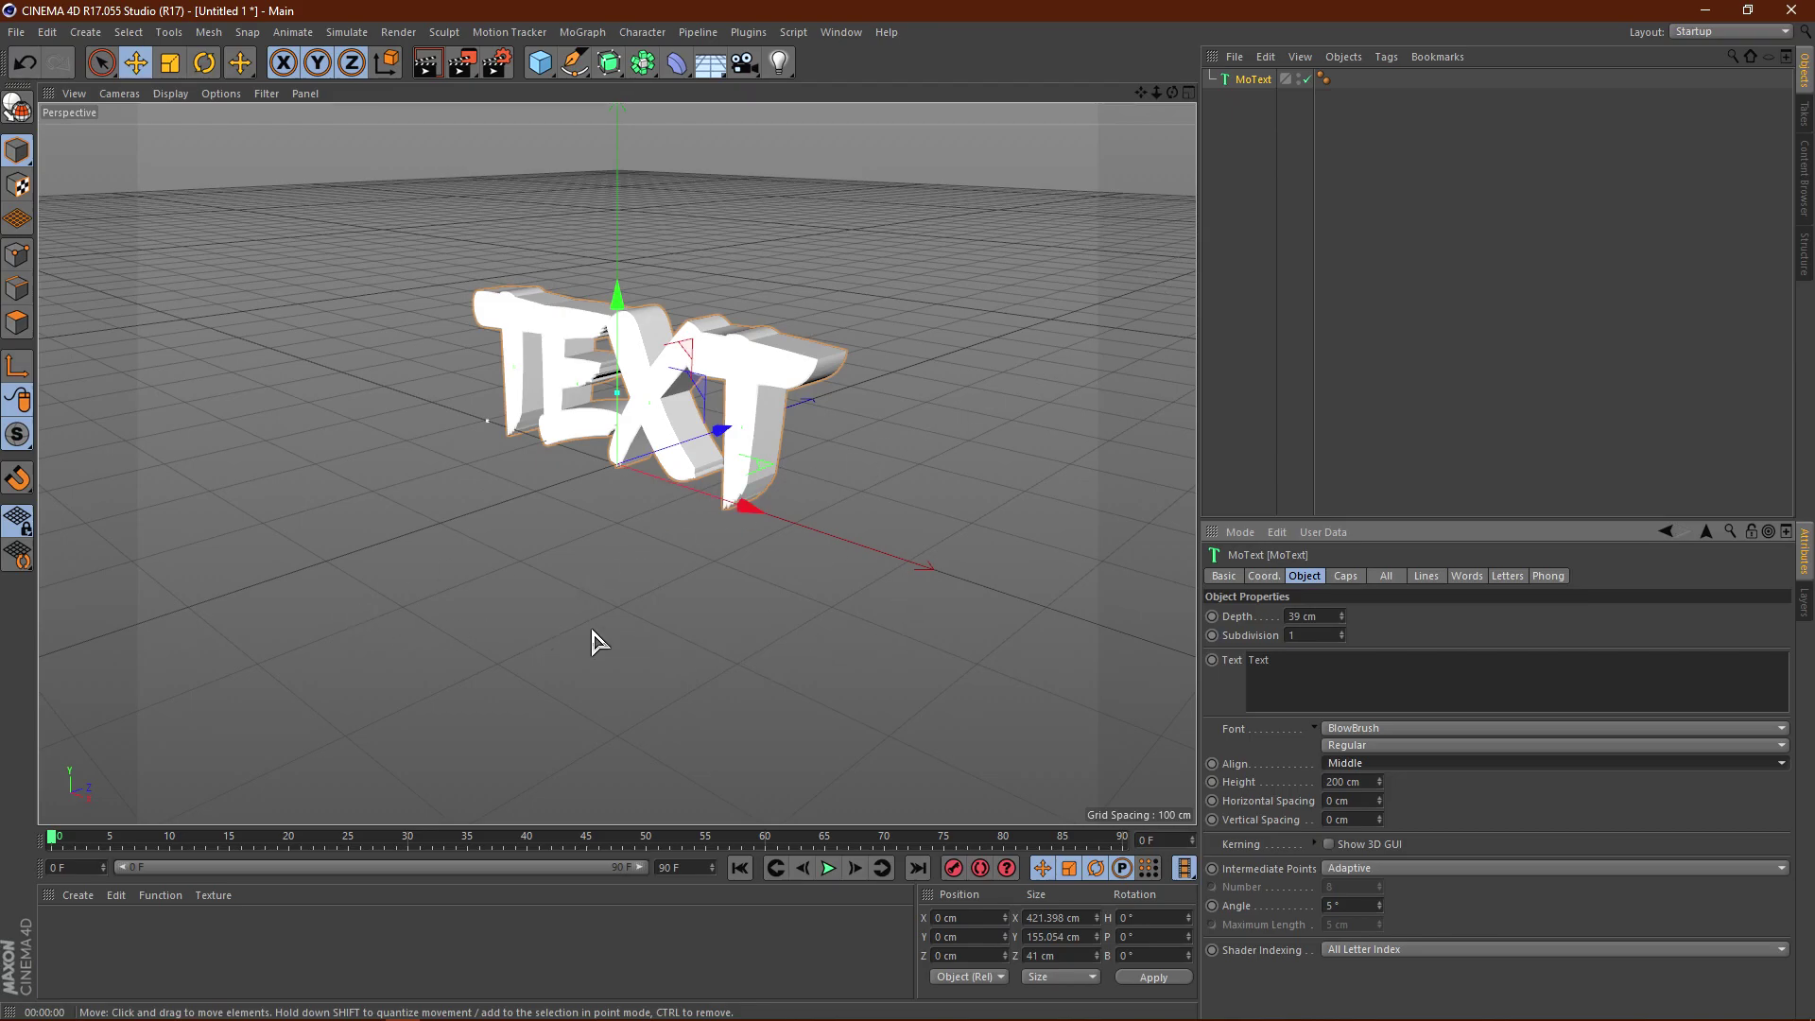
pyautogui.keyDown('alt'); pyautogui.moveTo(477, 601); pyautogui.dragTo(628, 547); pyautogui.keyUp('alt')
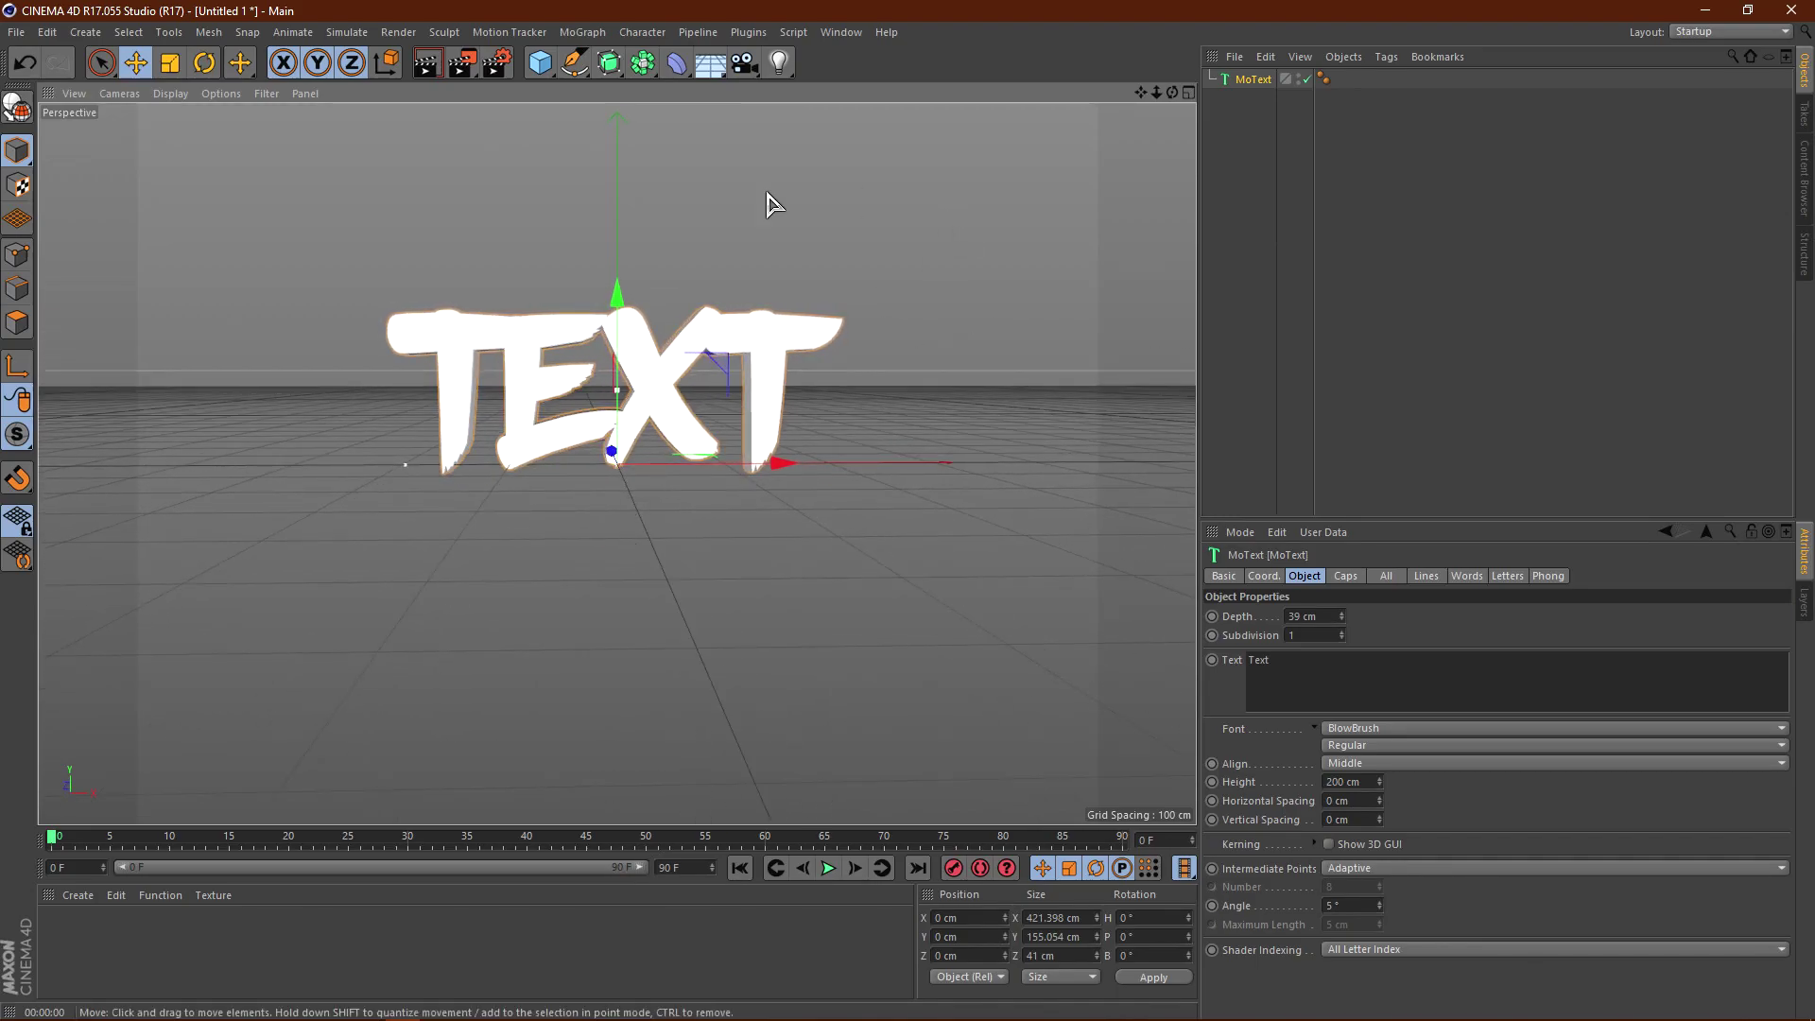
# - Maximize the Top view and set the MoText depth to 40 cm
pyautogui.click(1189, 93)
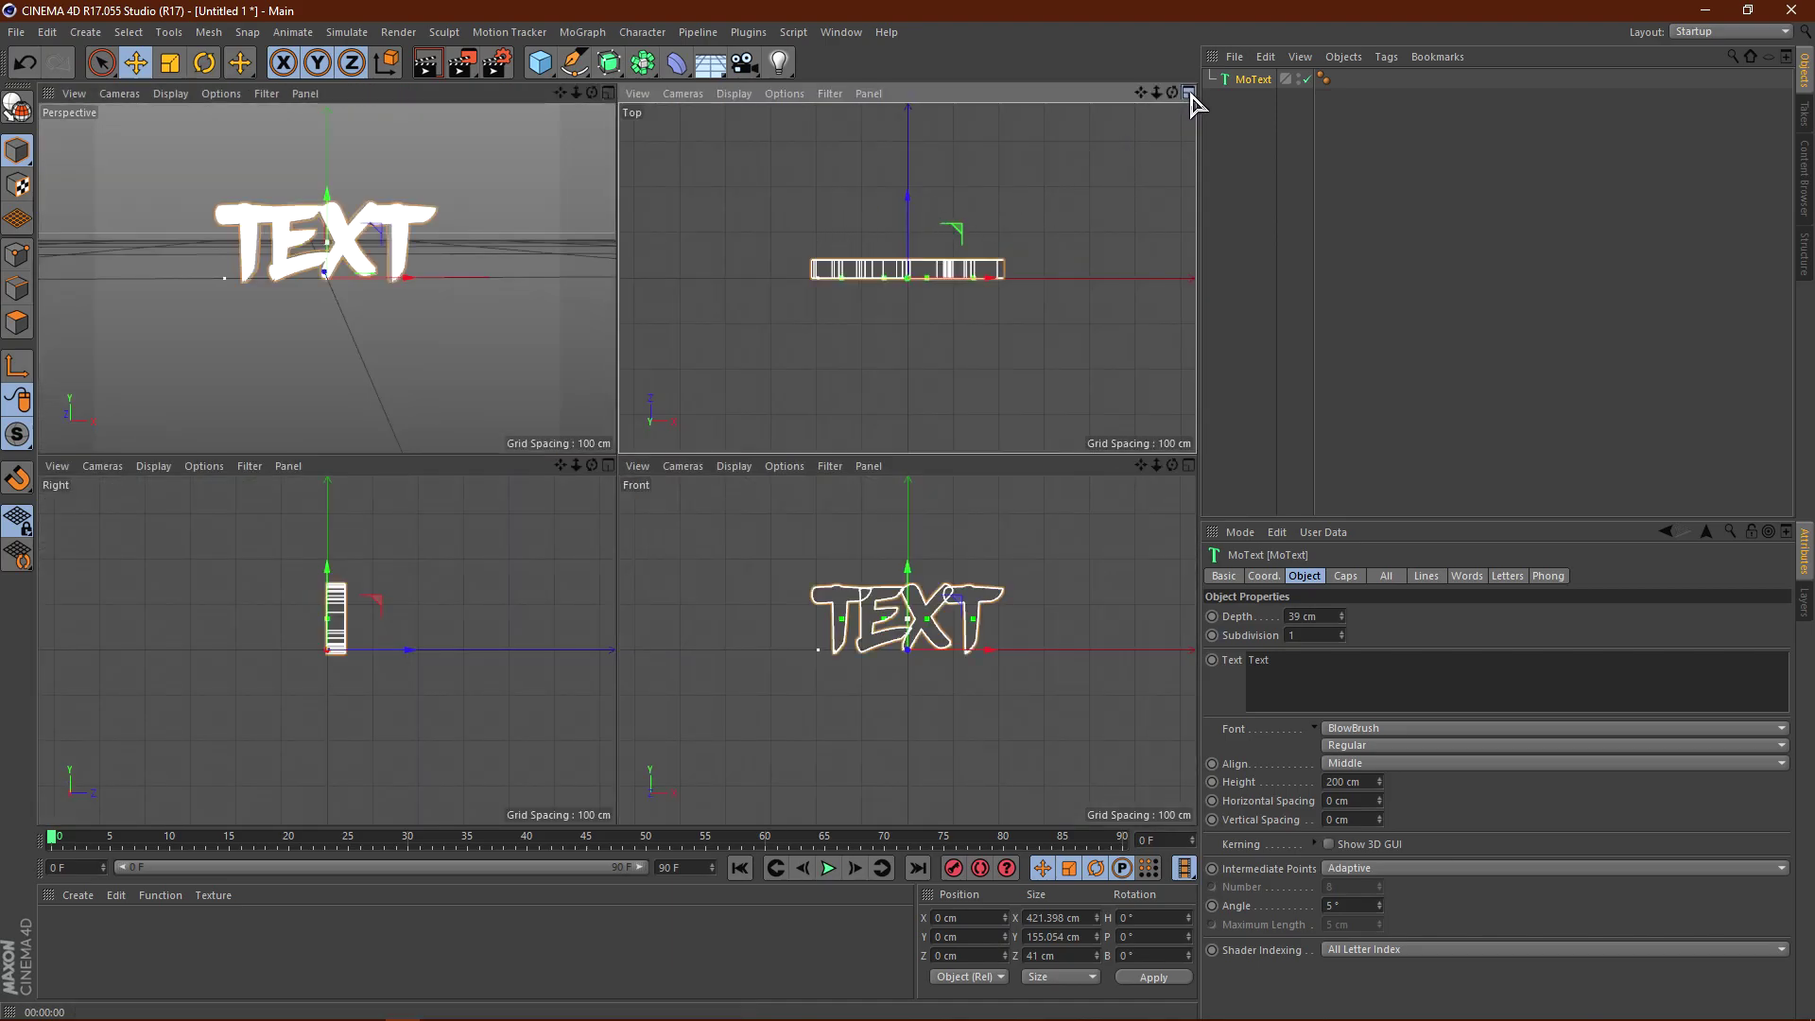
pyautogui.click(1189, 93)
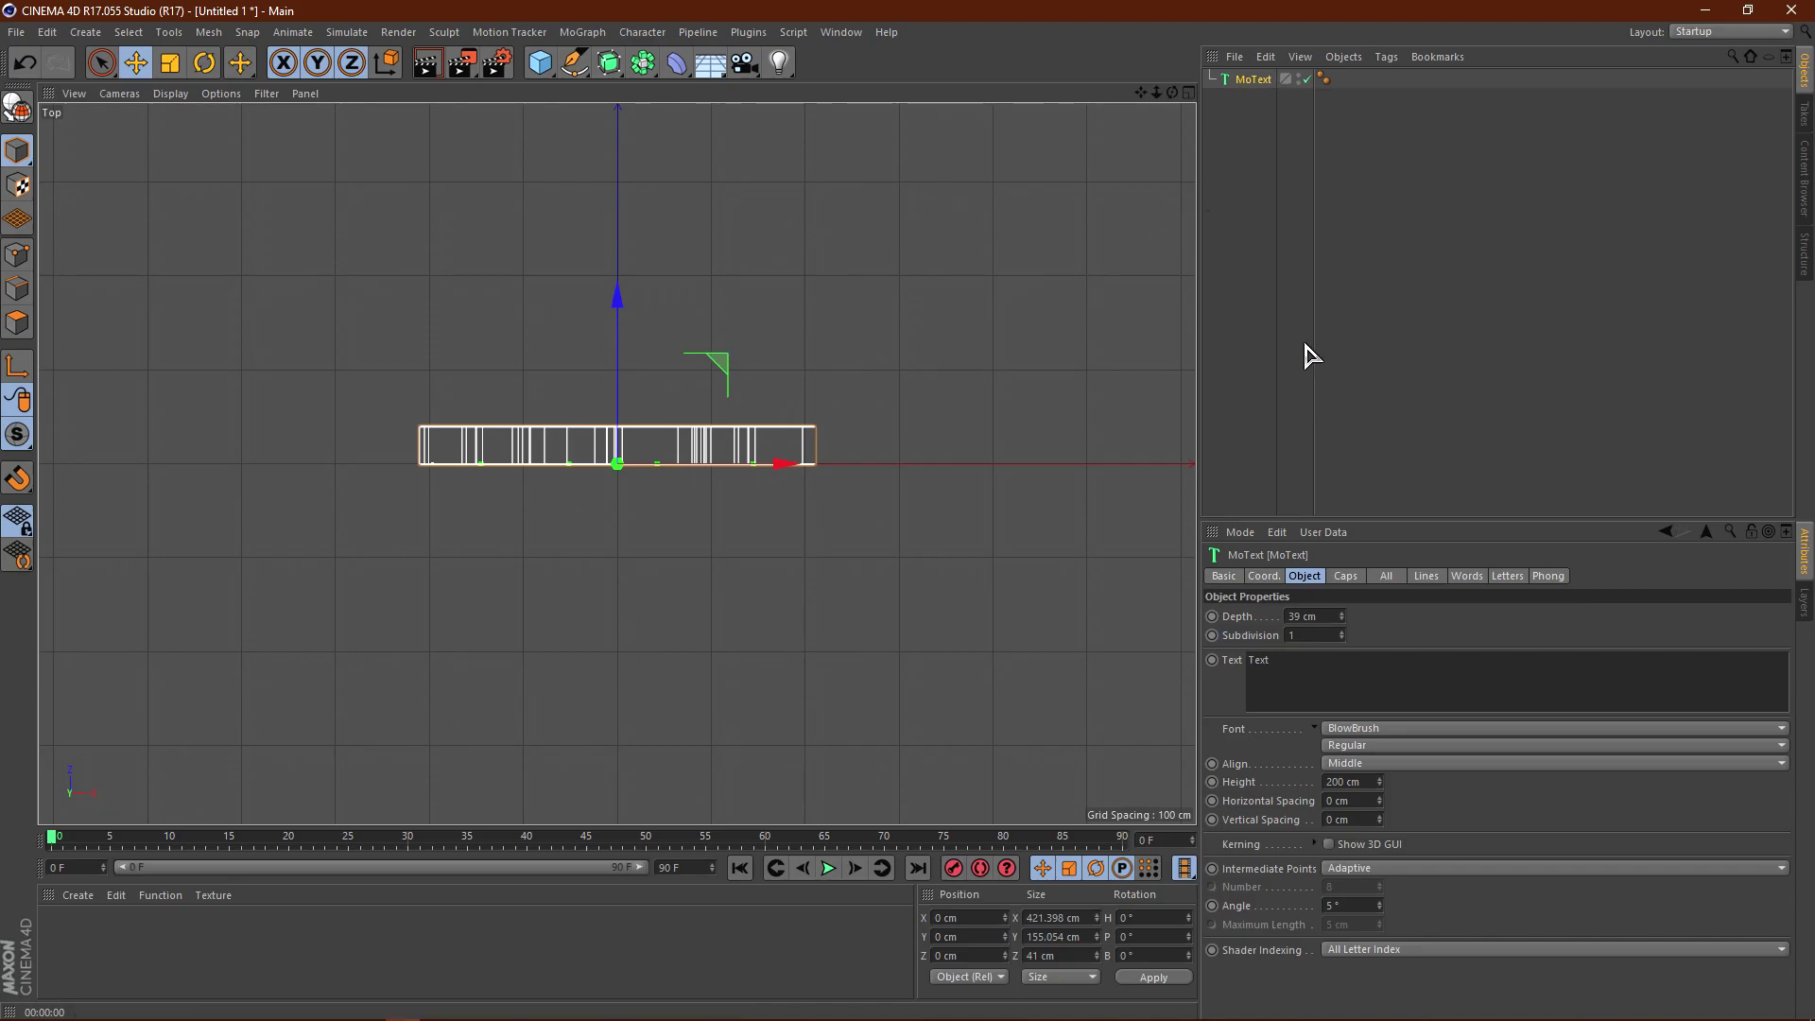
pyautogui.click(1267, 576)
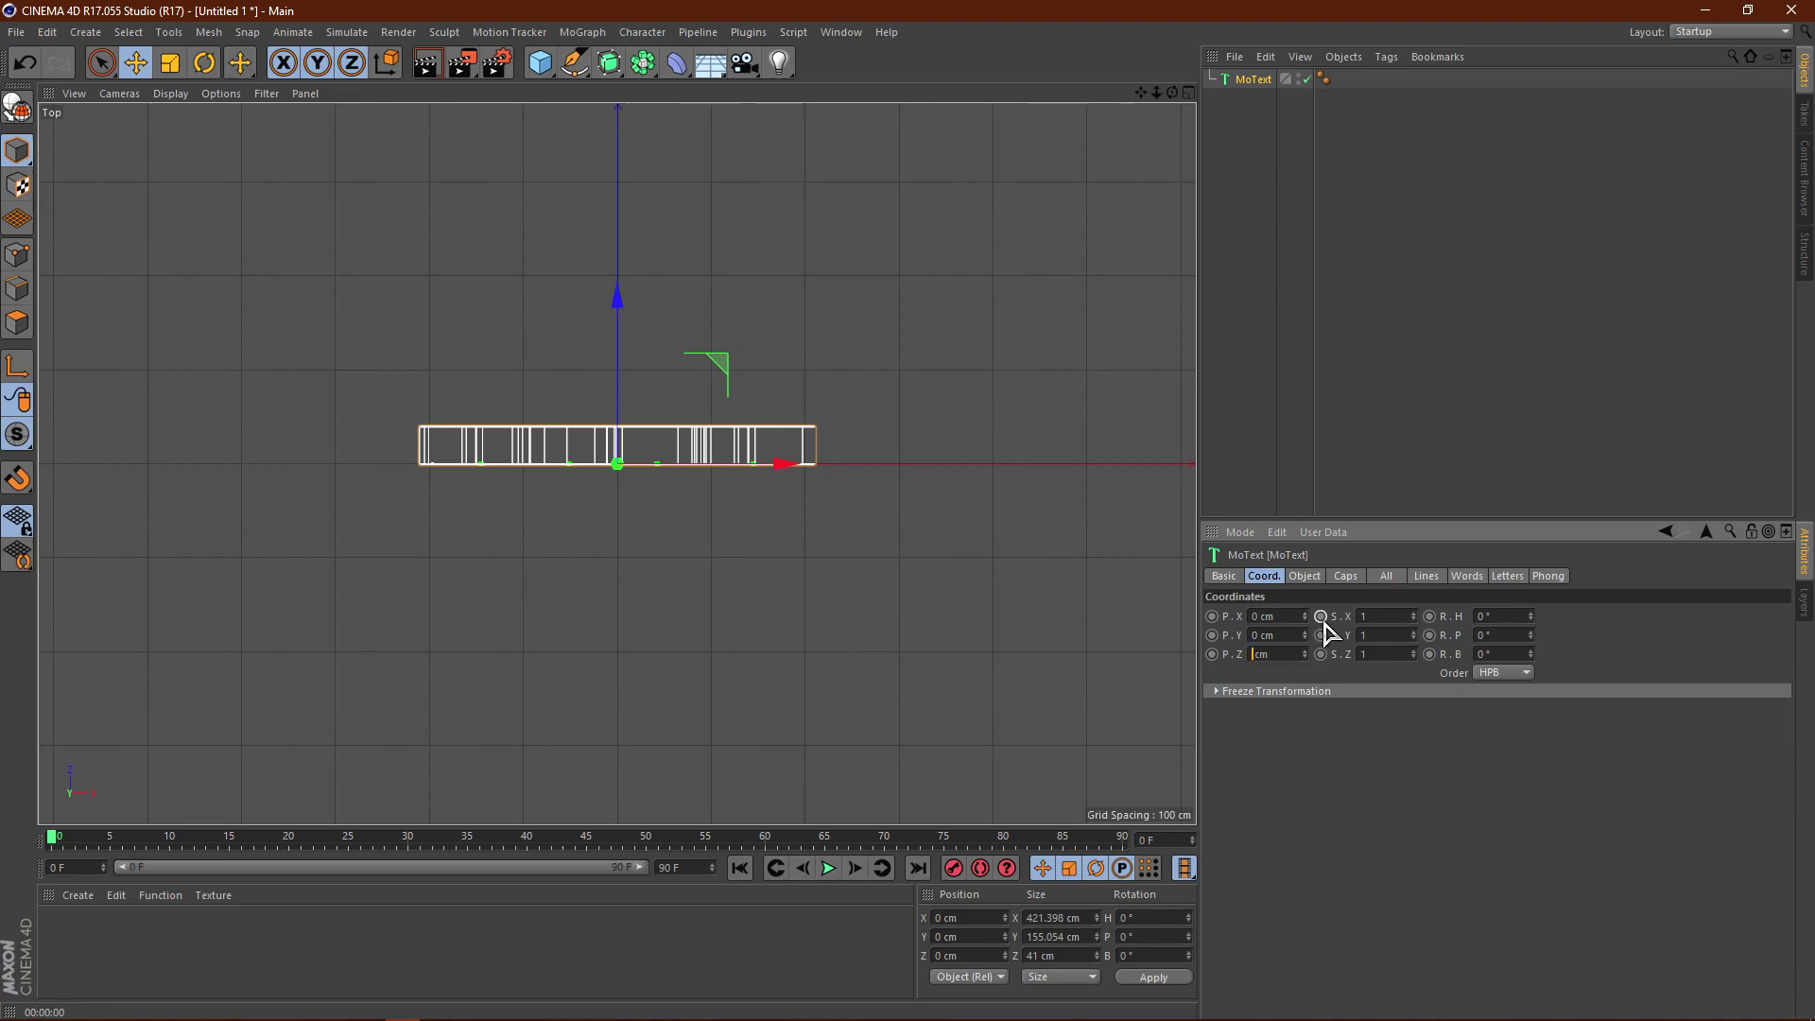
pyautogui.click(1304, 577)
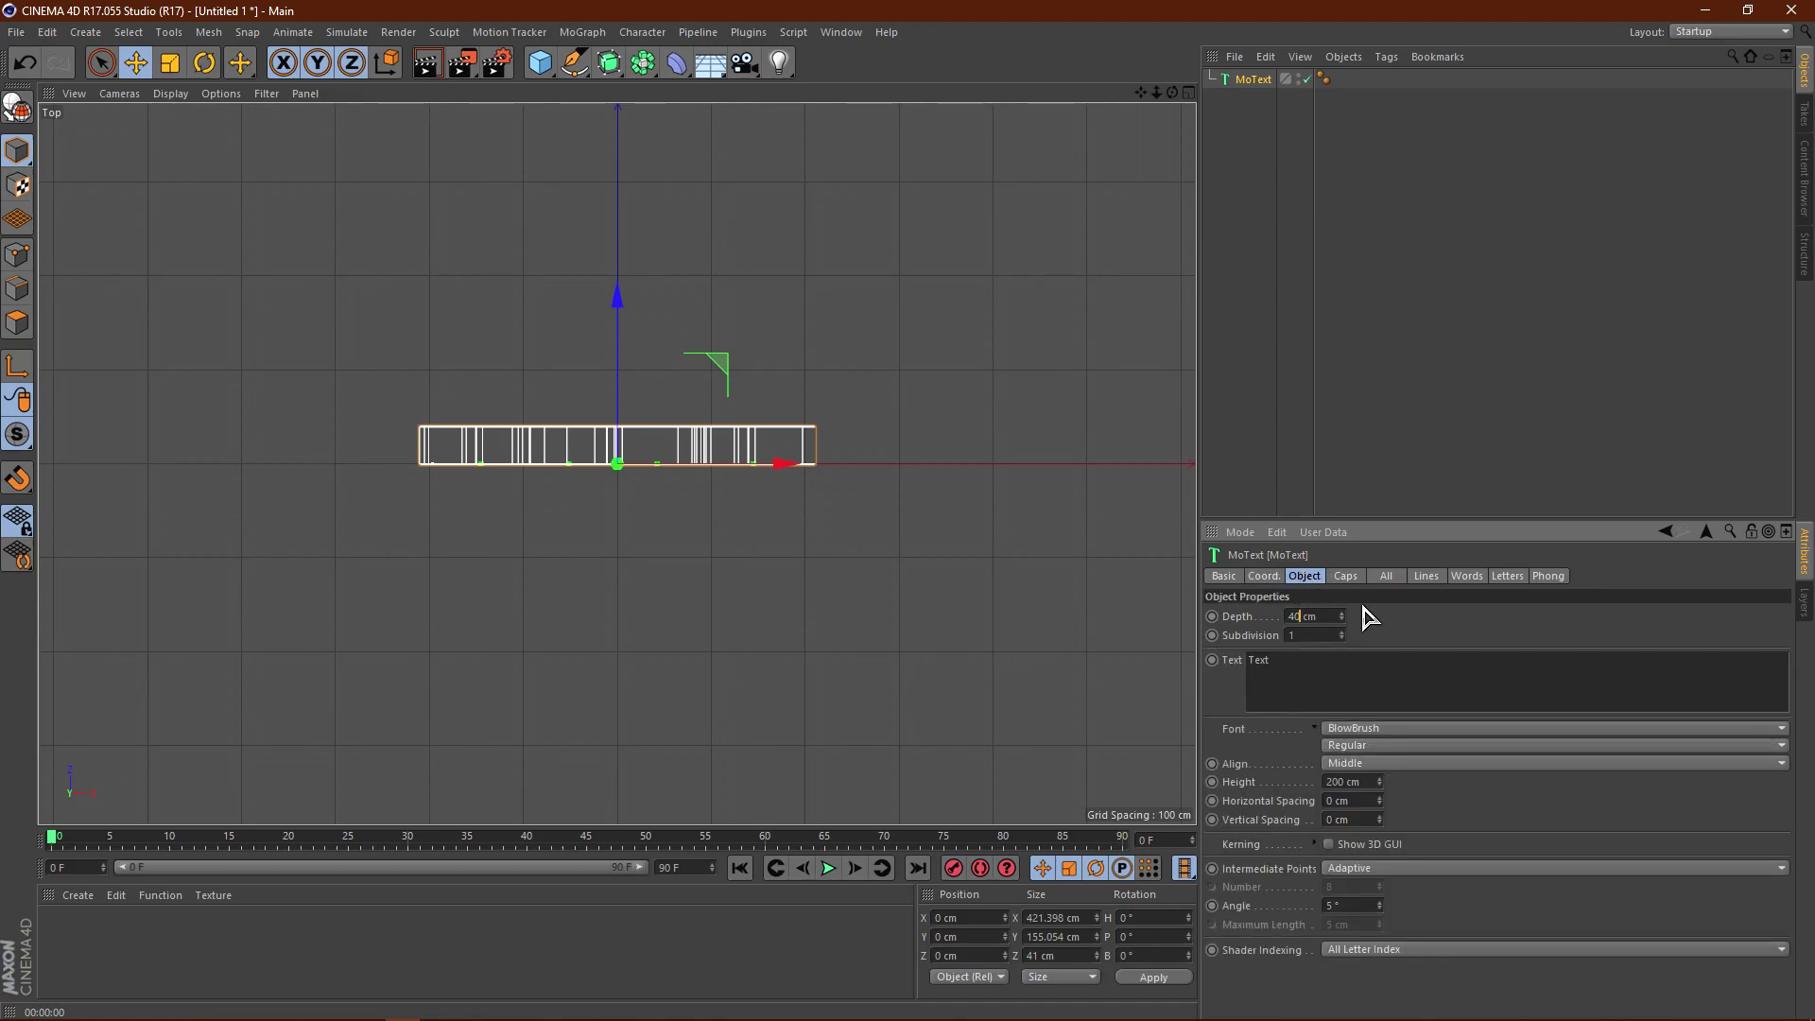
pyautogui.press('Return')
# - Move the MoText to Z -20 cm and return to four views
pyautogui.click(1264, 576)
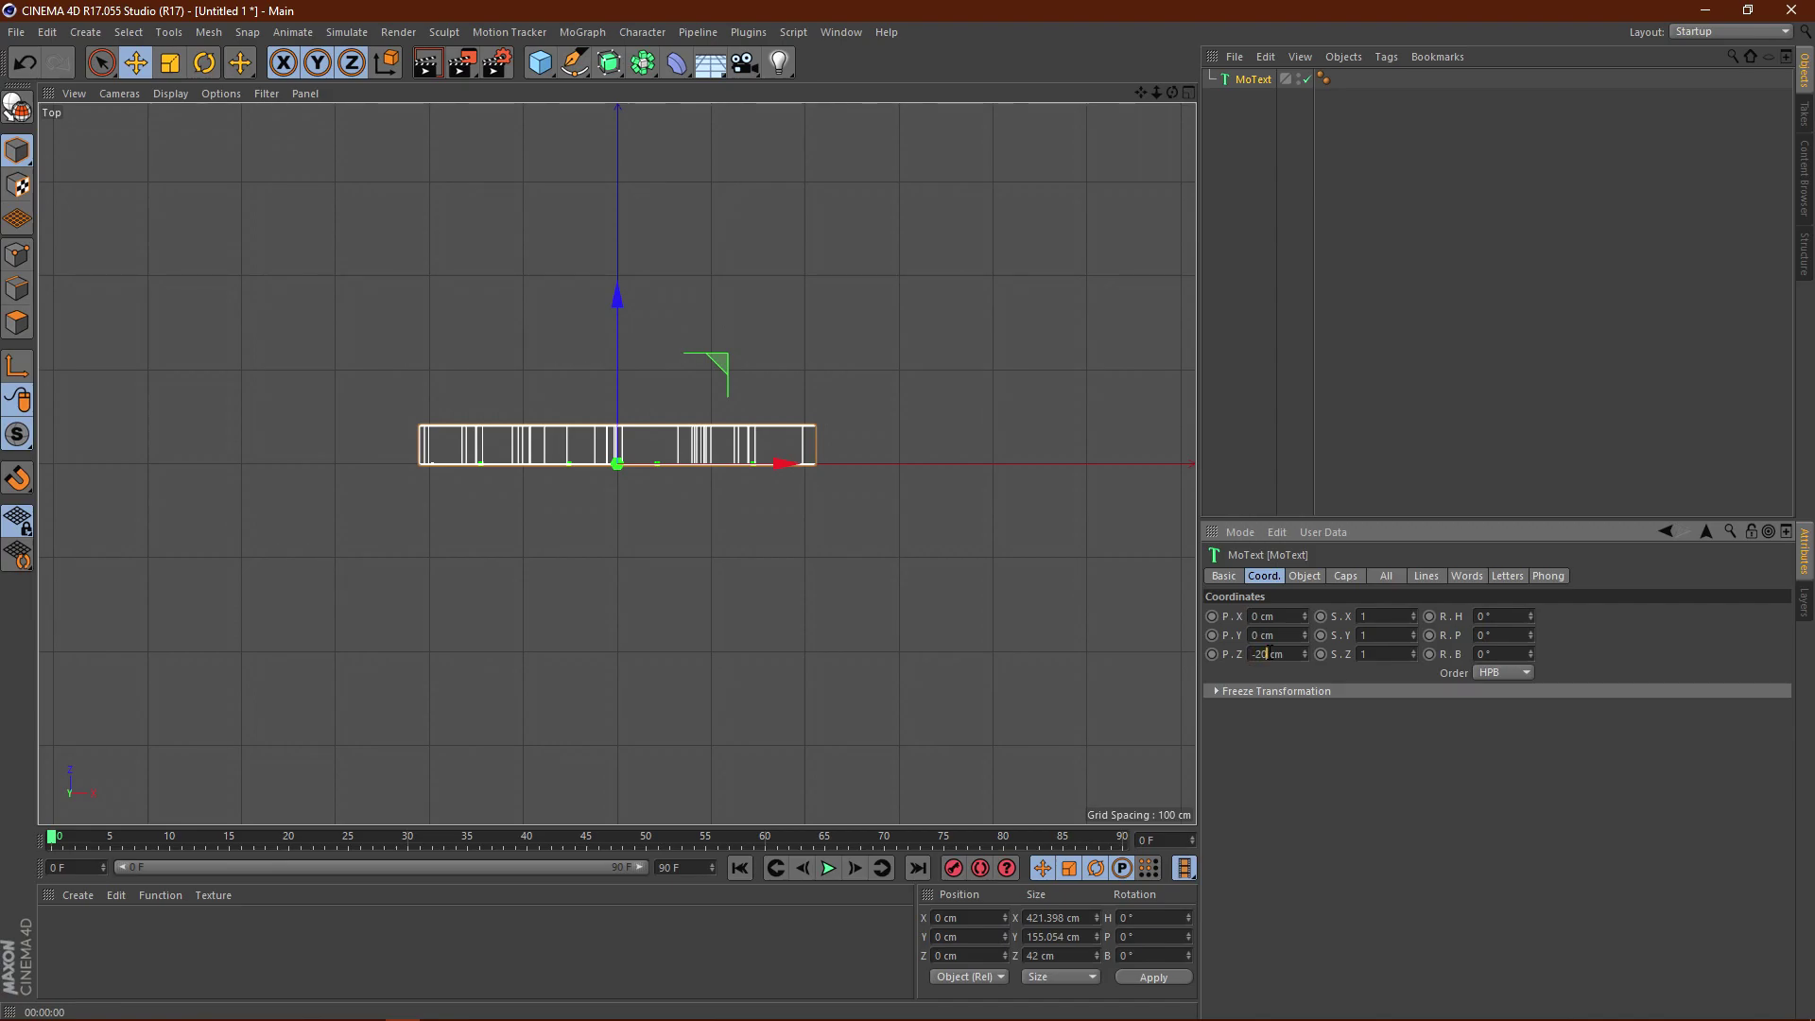
pyautogui.press('Return')
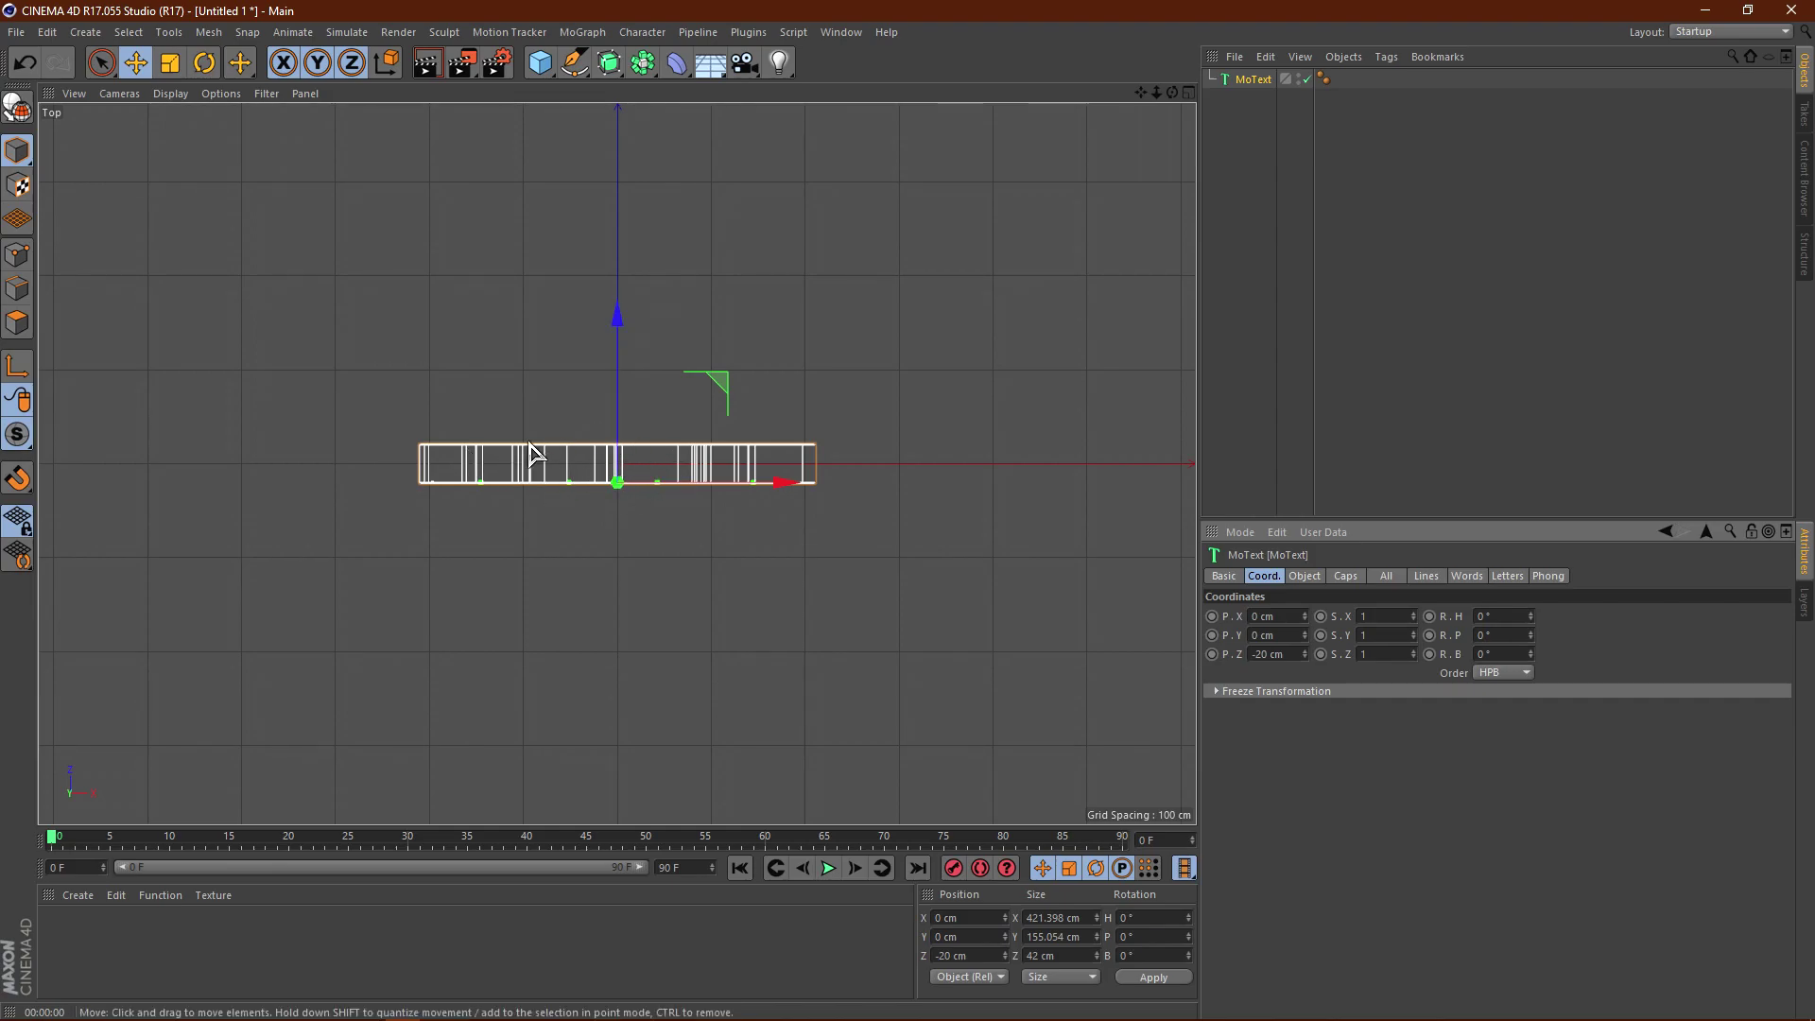
pyautogui.click(1190, 93)
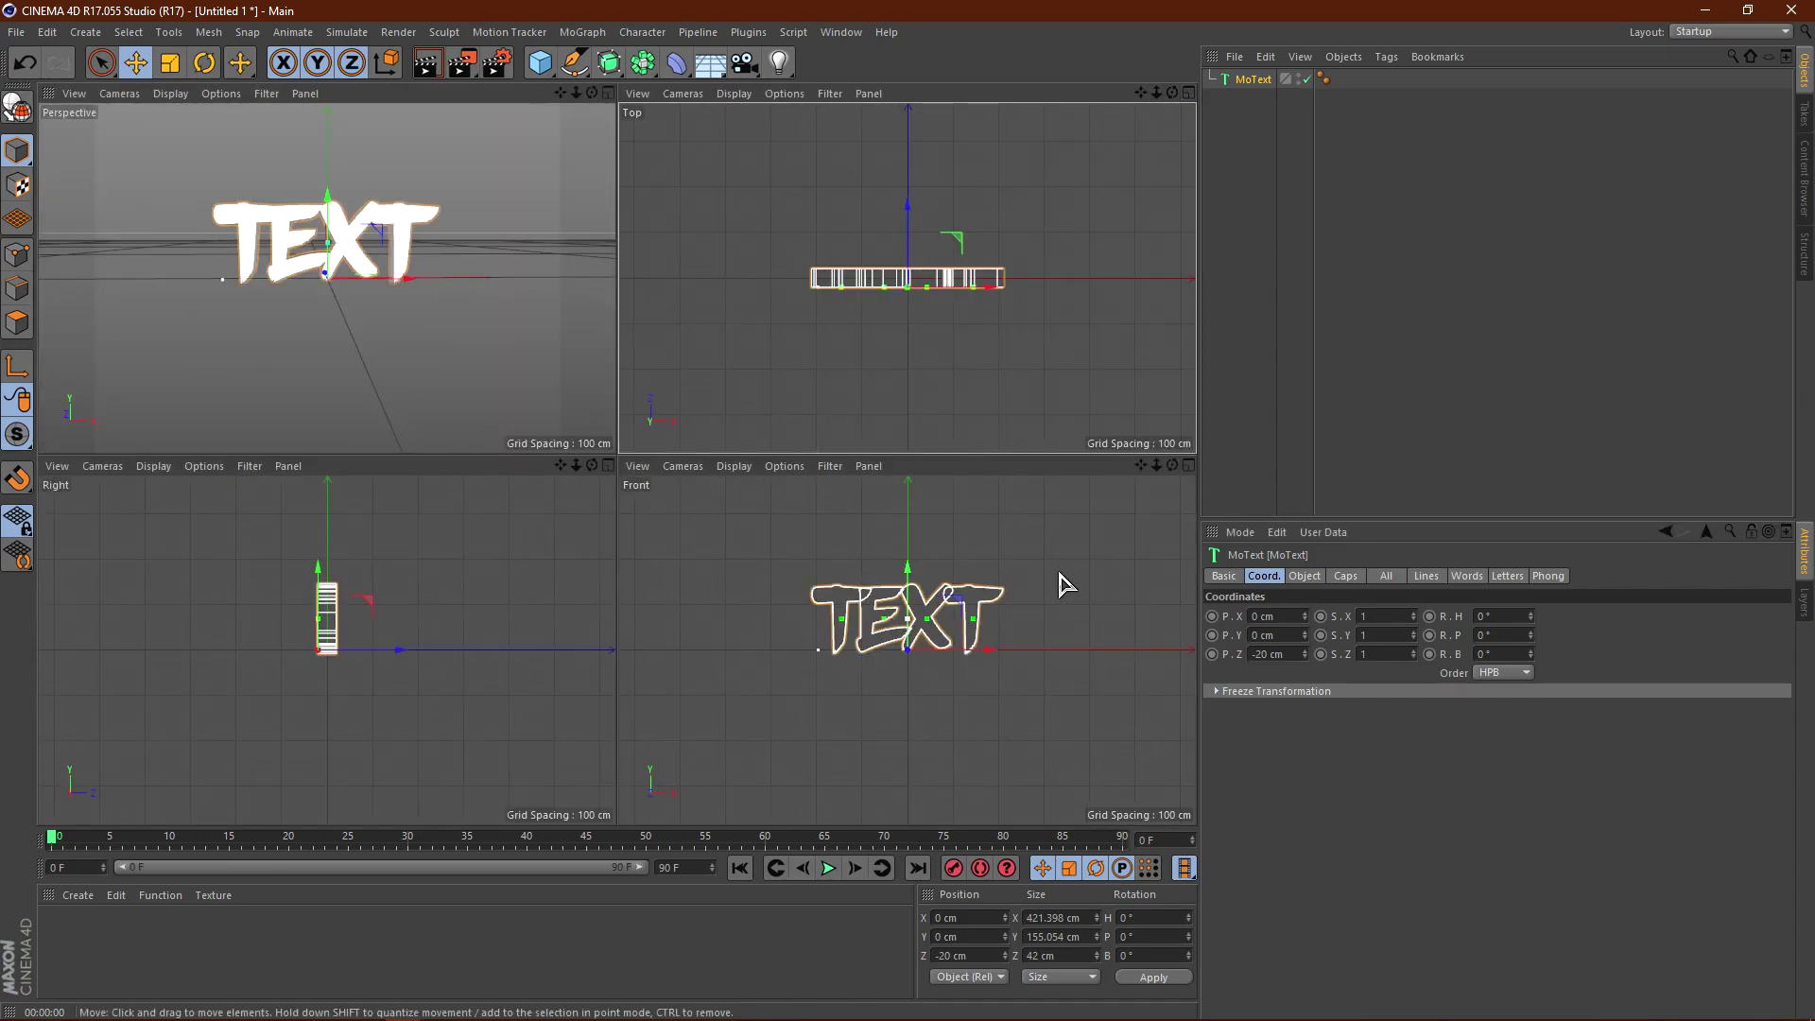
# - Maximize the Front view and drag the text downward along Y
pyautogui.click(1189, 467)
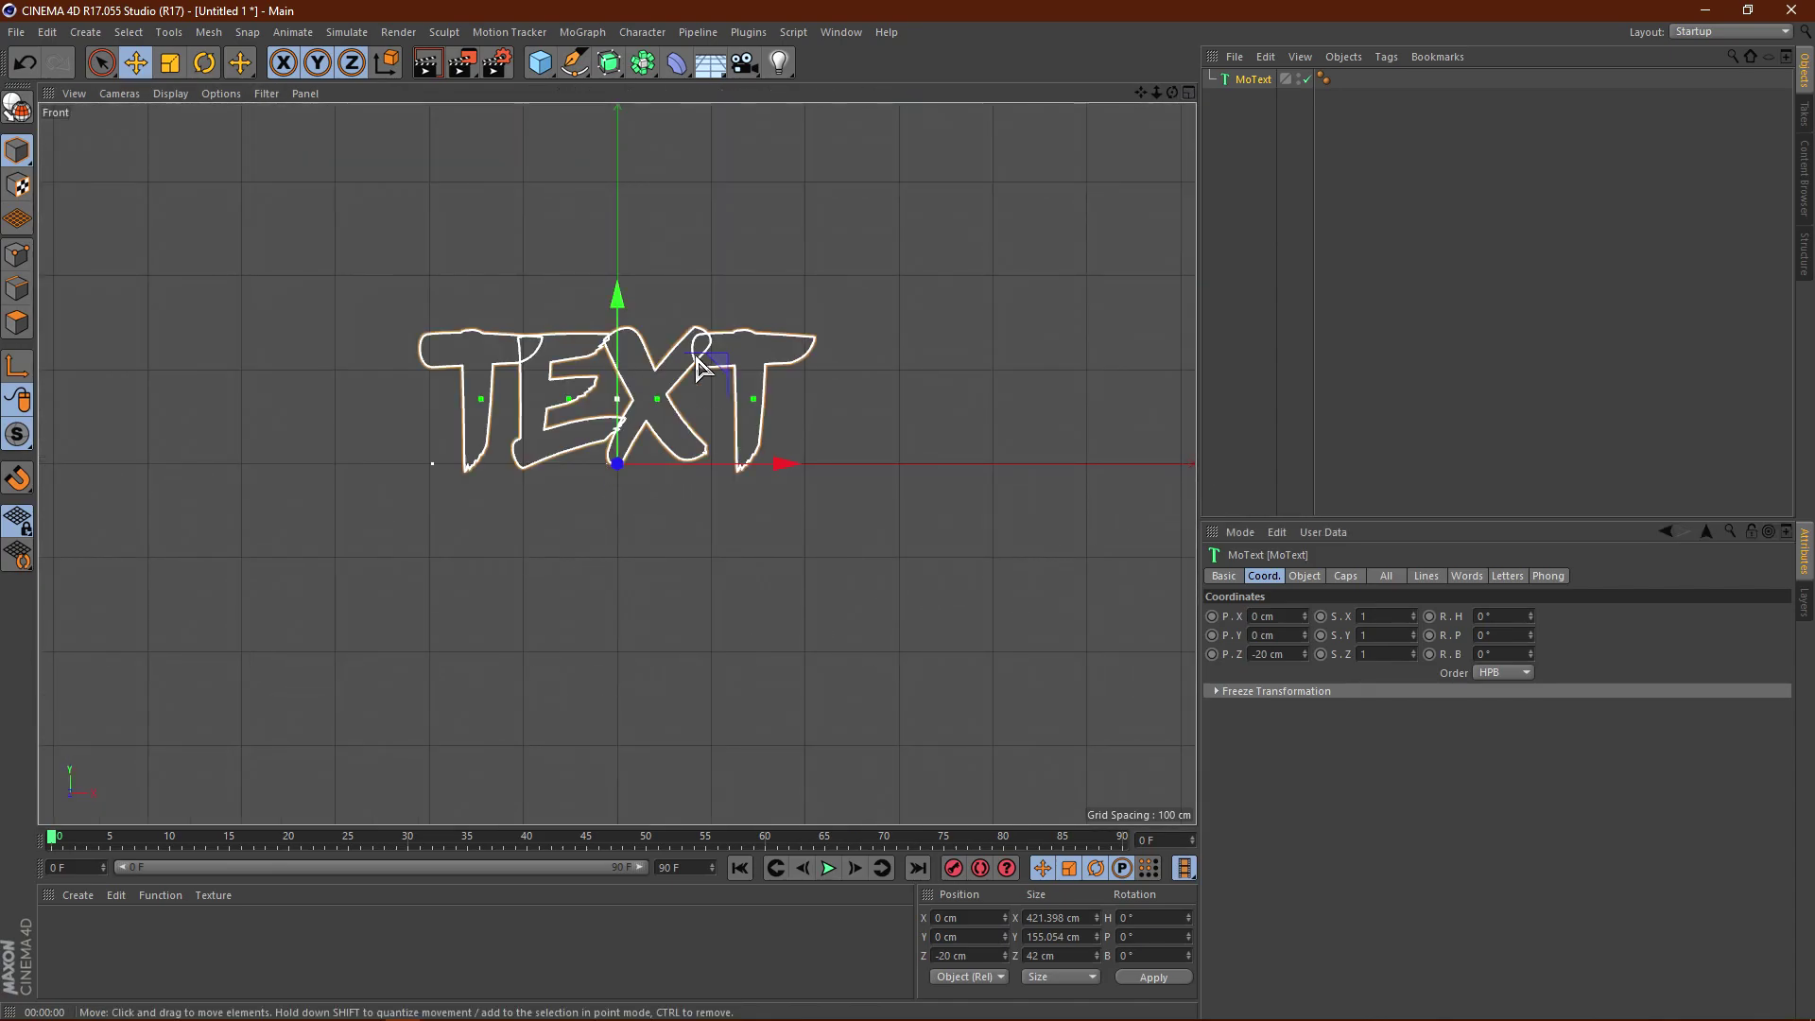
pyautogui.click(1189, 93)
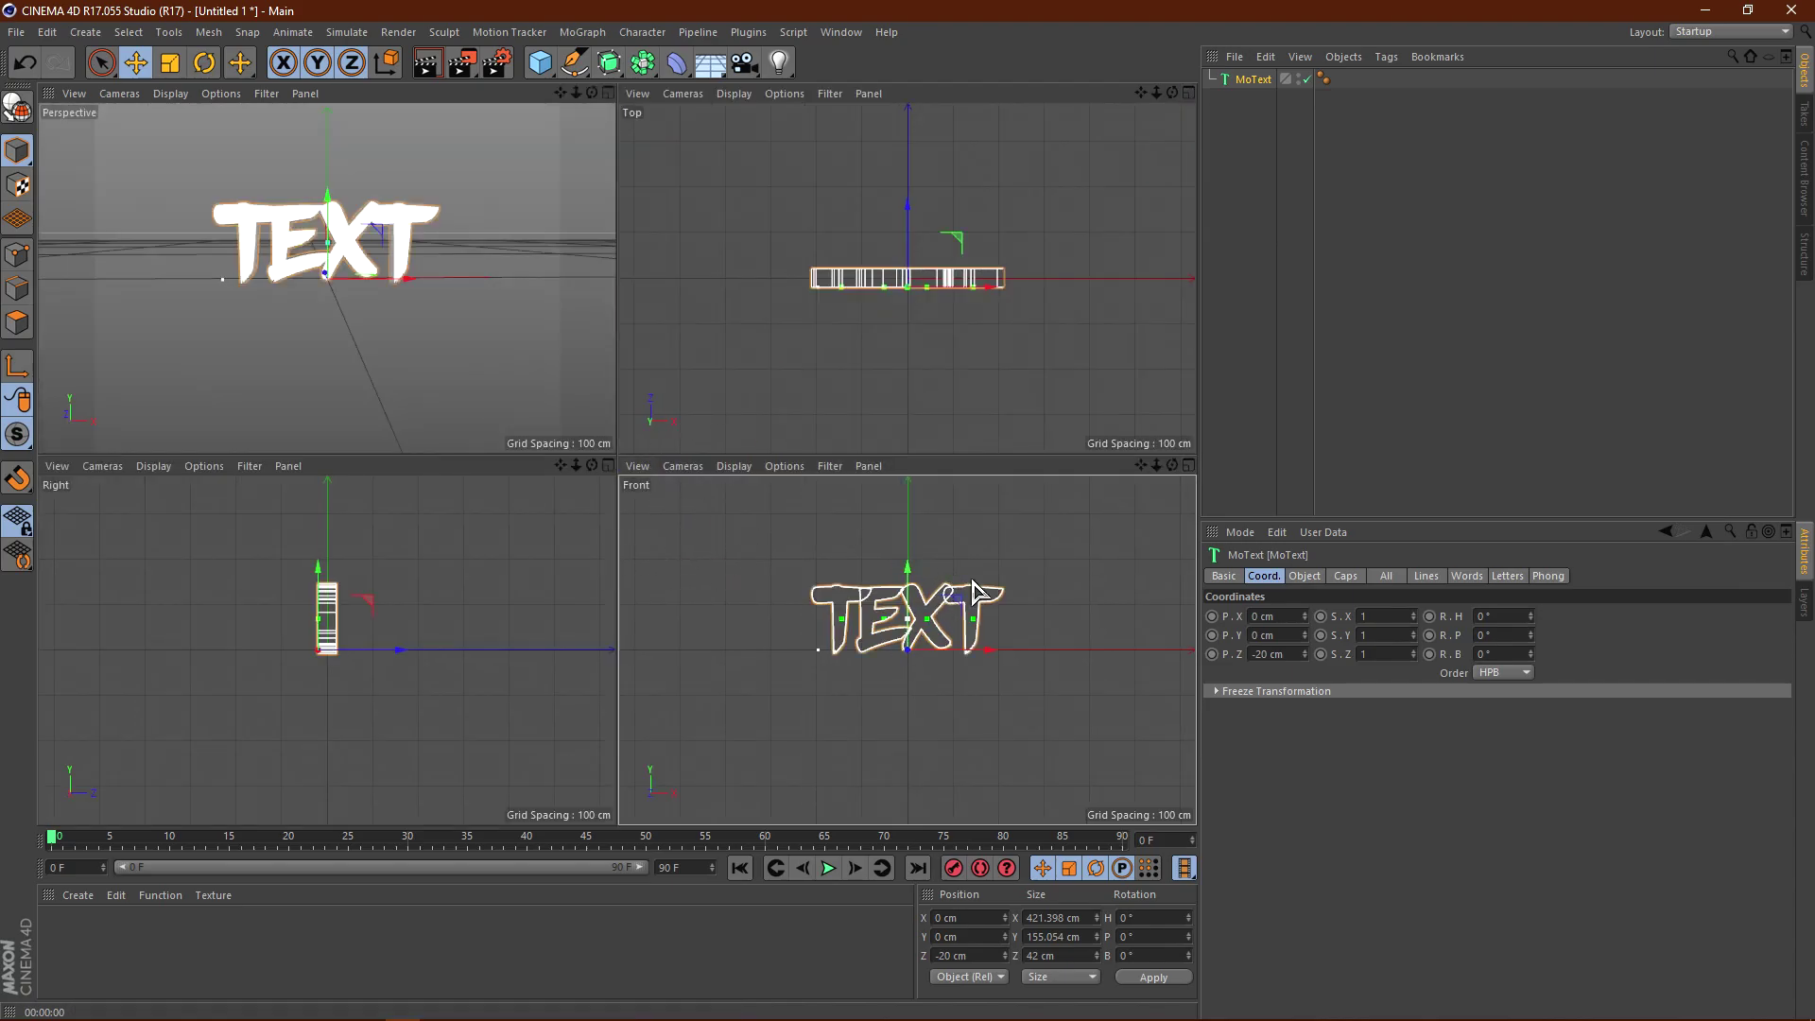
pyautogui.click(1189, 466)
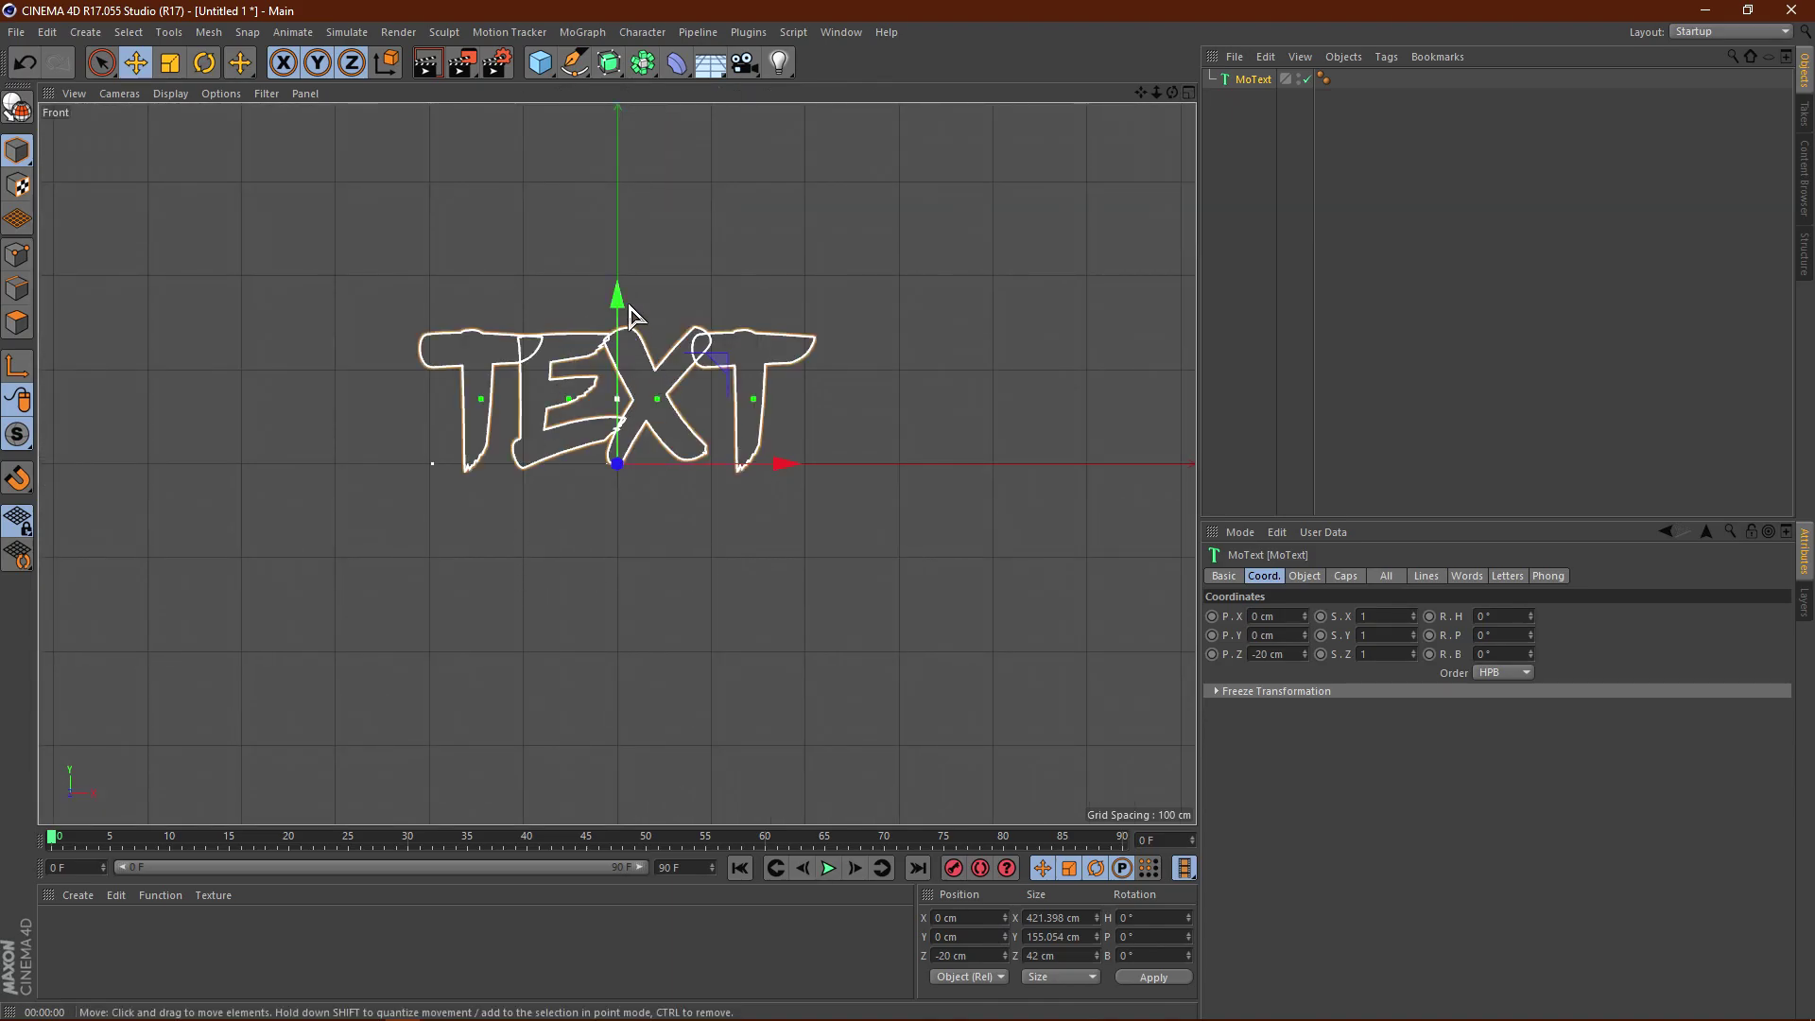
pyautogui.moveTo(617, 307); pyautogui.dragTo(616, 289)
pyautogui.hotkey('ctrl', 'z')
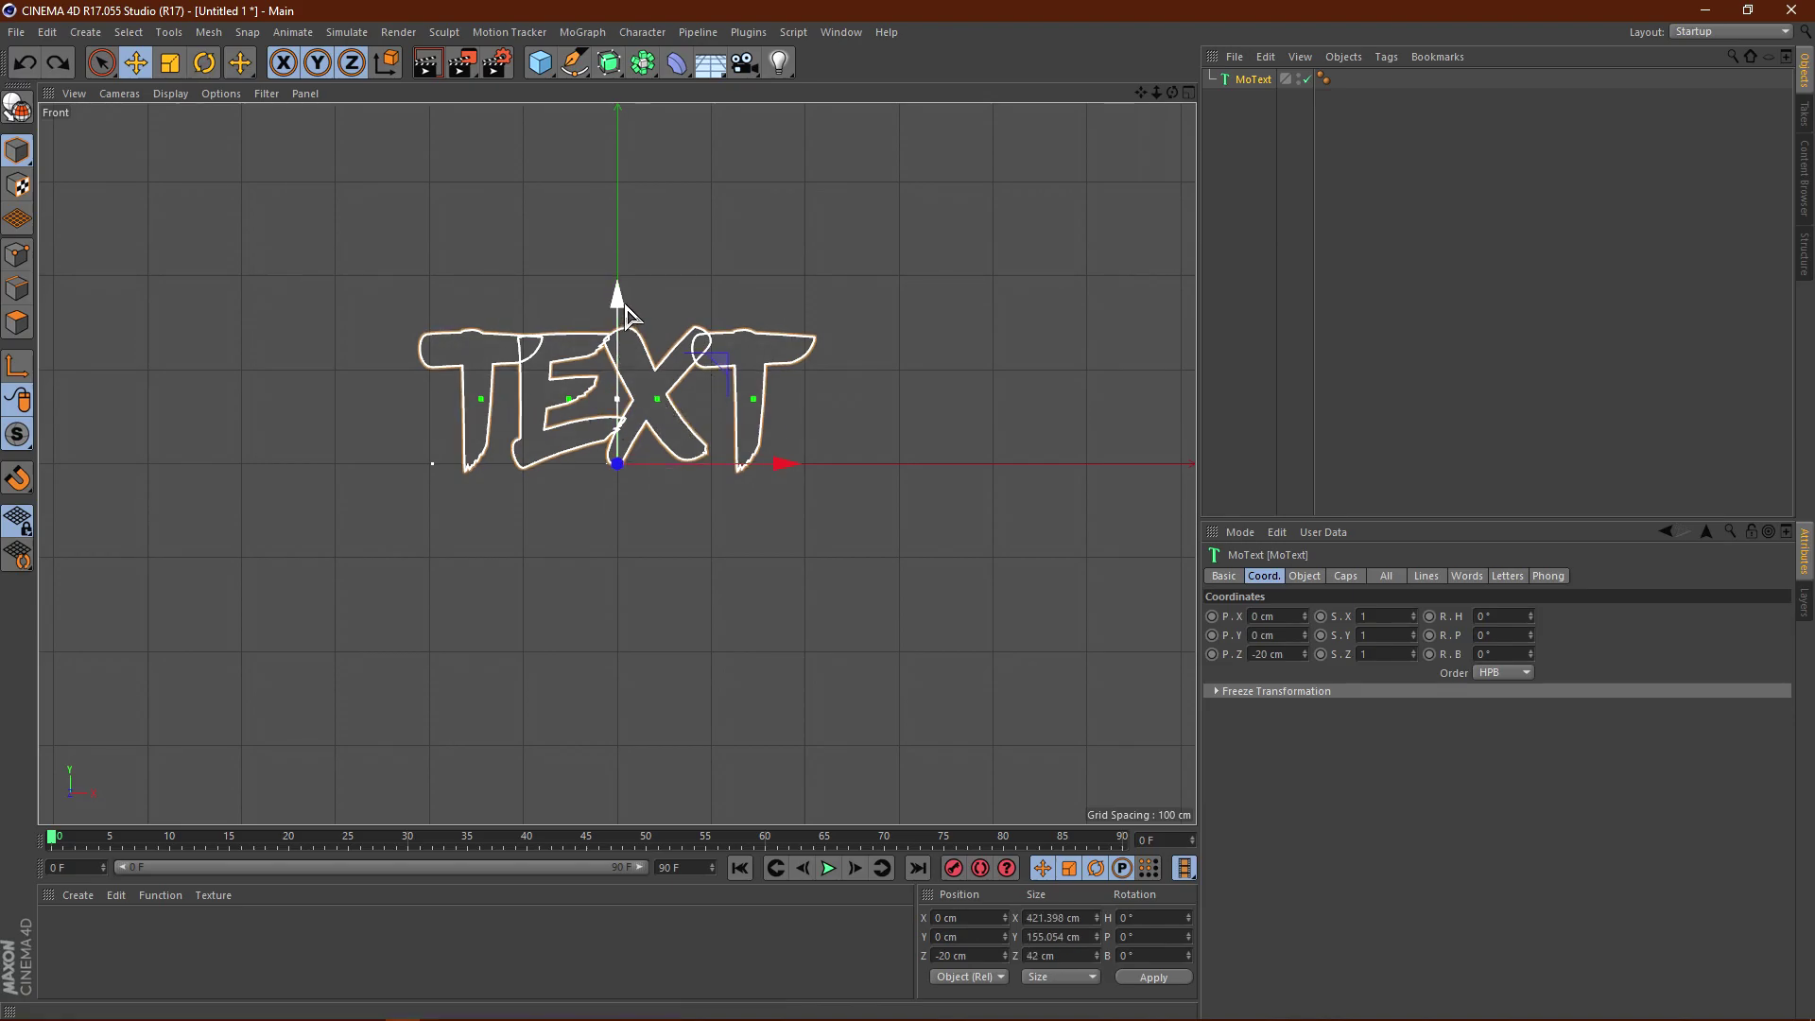
pyautogui.moveTo(619, 308); pyautogui.dragTo(619, 376)
pyautogui.scroll(2, 619, 476)
pyautogui.scroll(5, 653, 477)
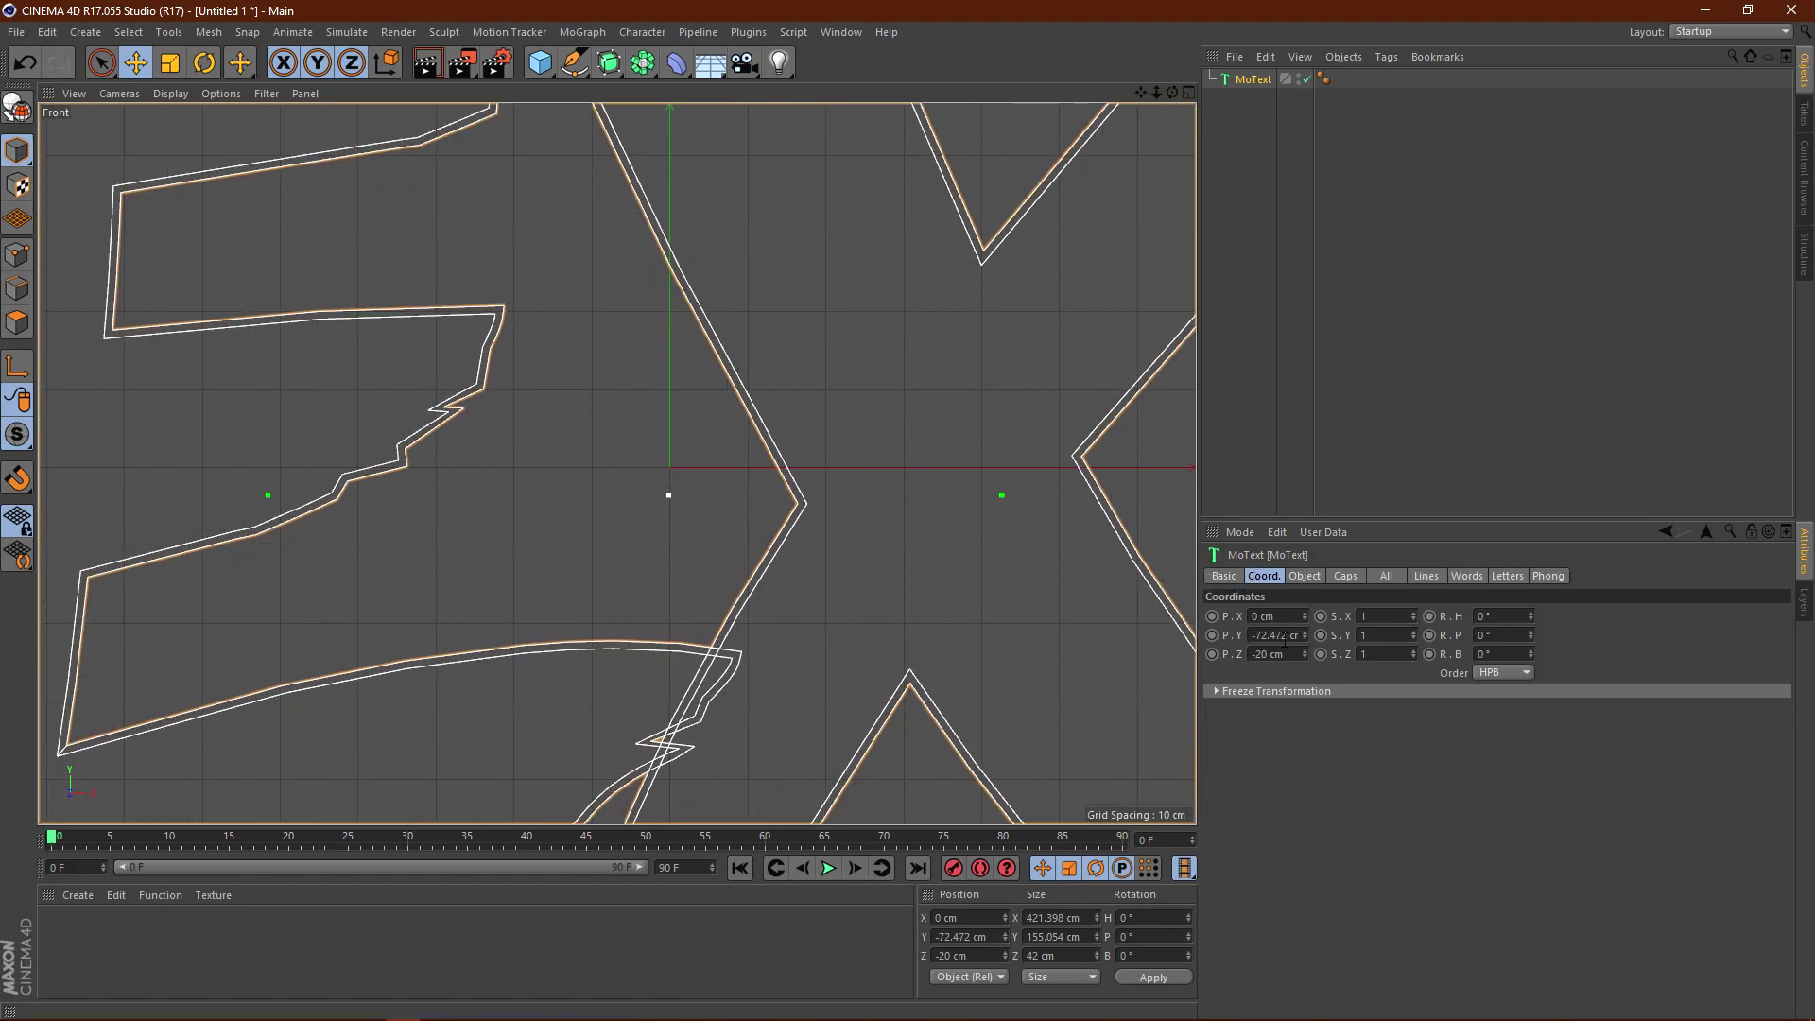
# - Enter a MoText Y position of -70 cm and return to four views
pyautogui.click(1277, 634)
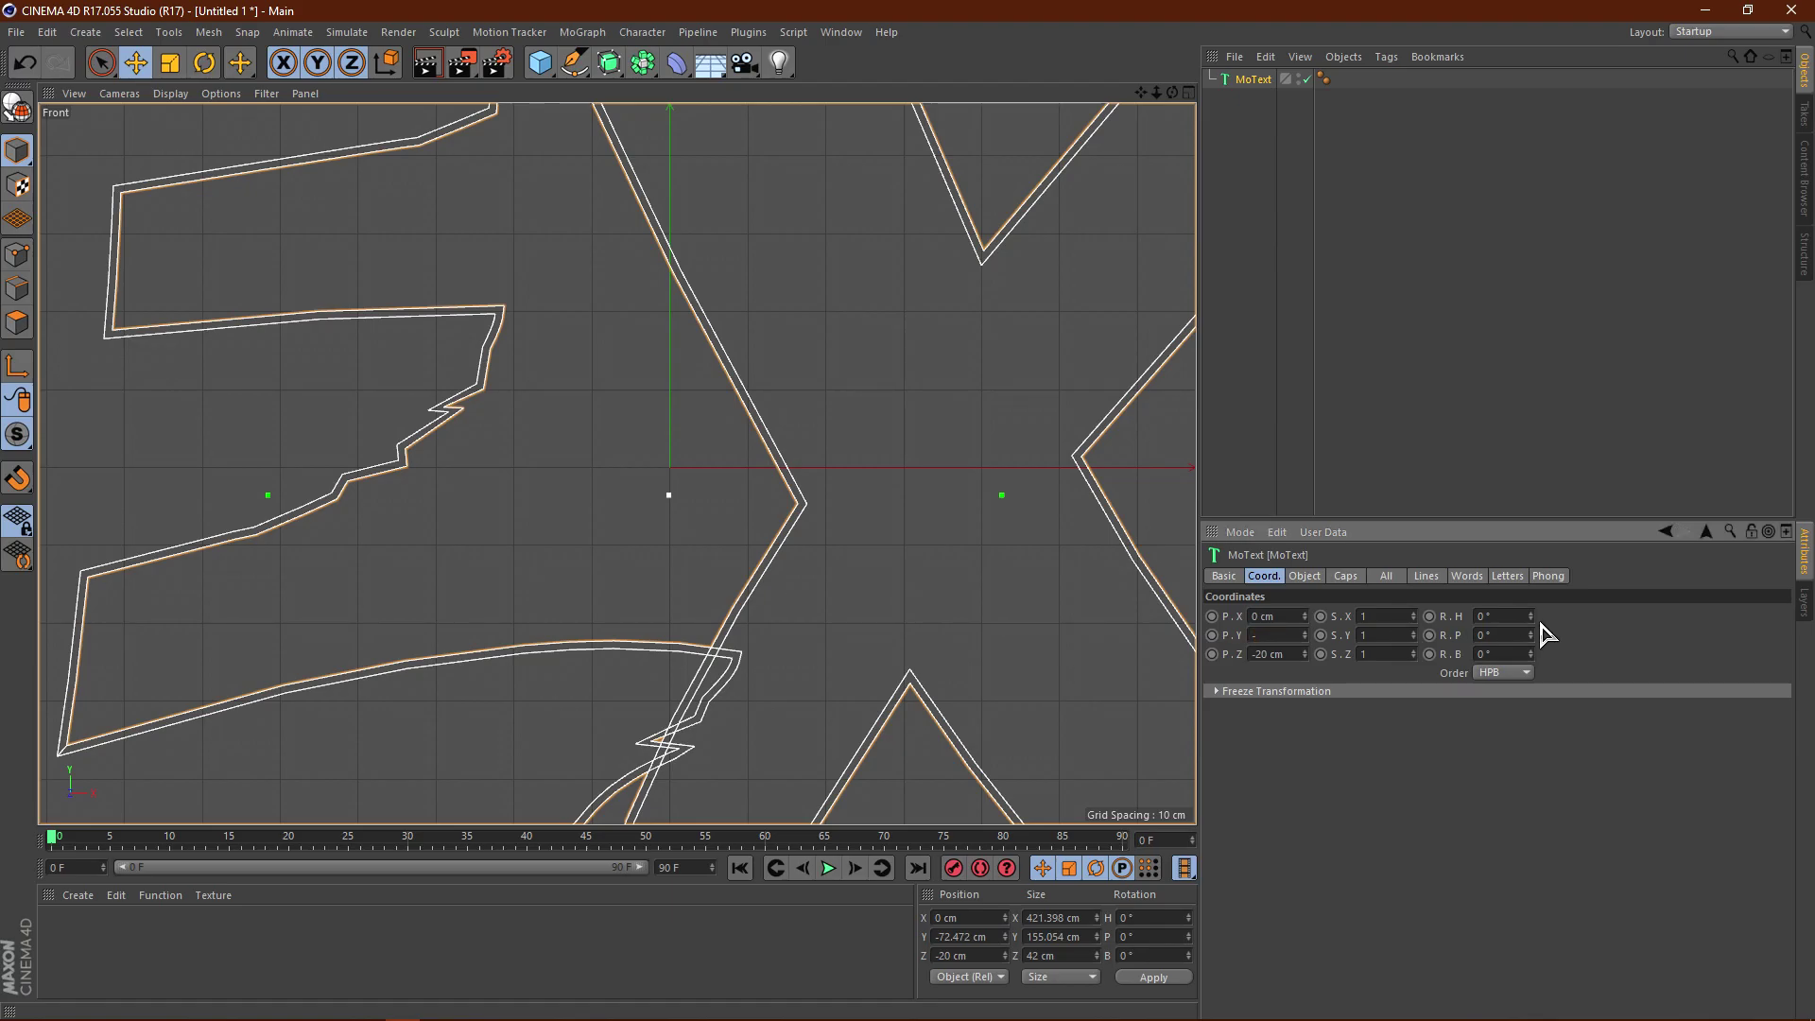
pyautogui.press('Return')
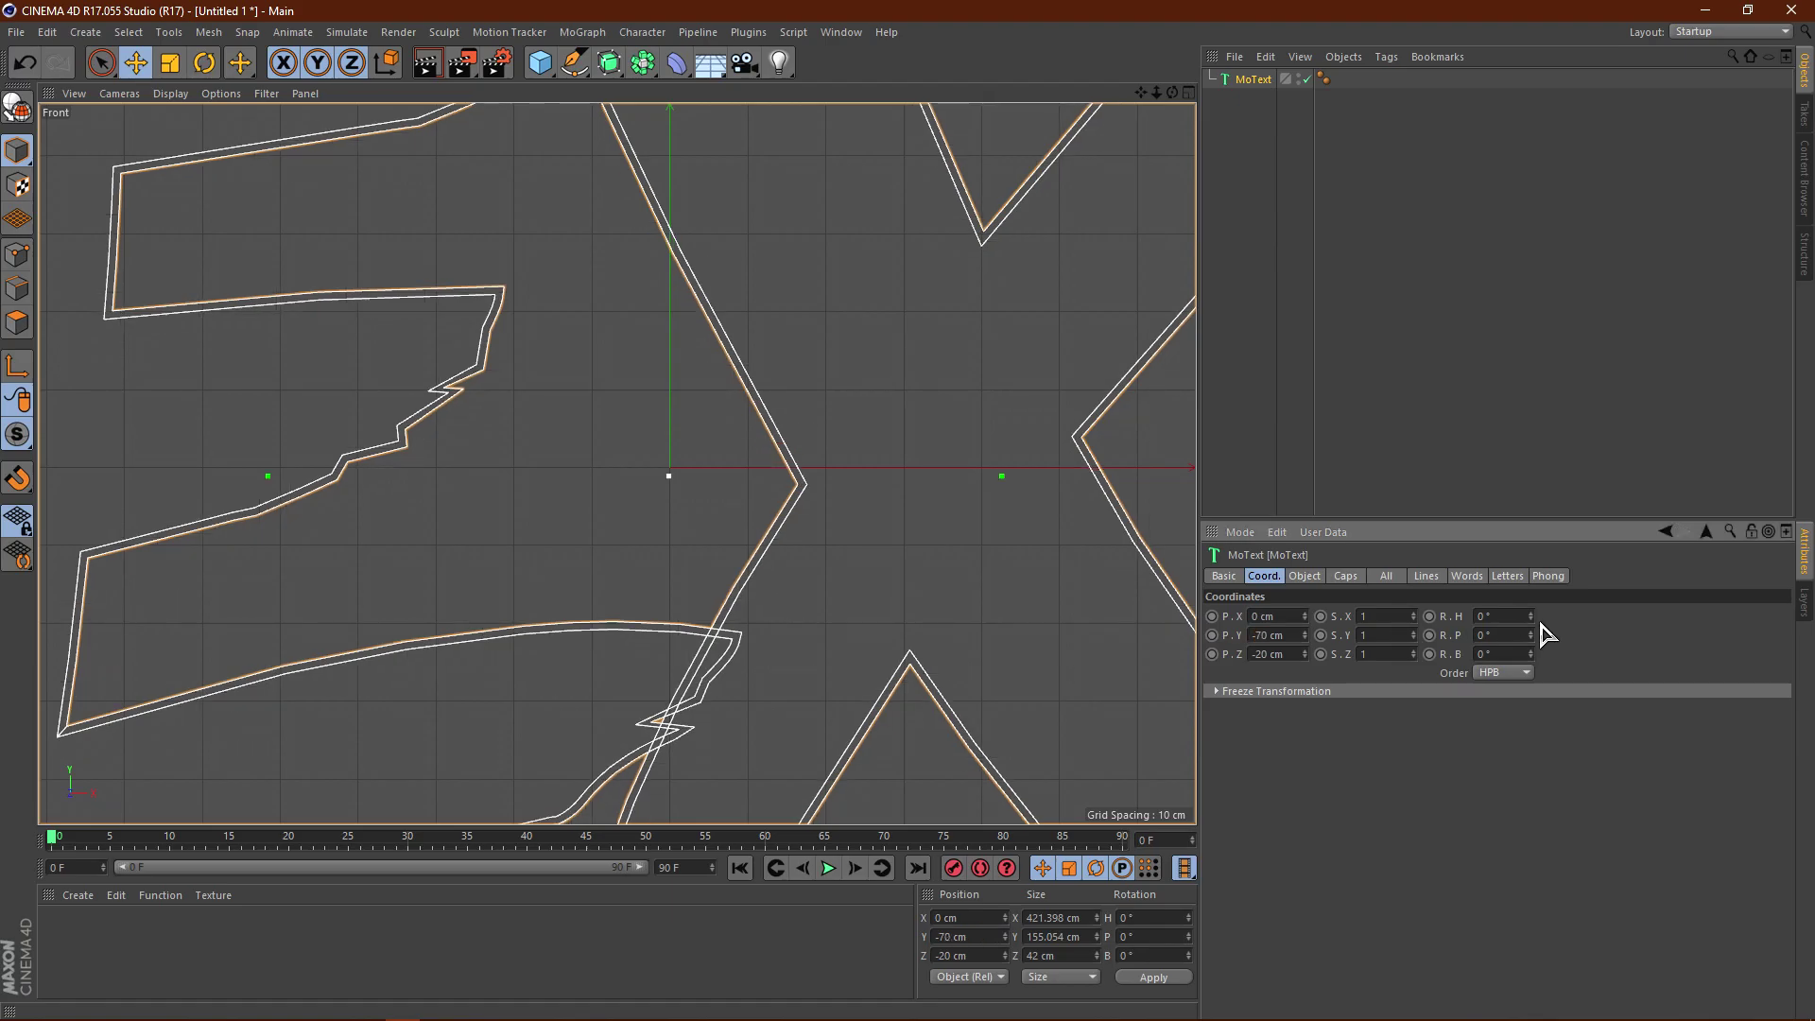
pyautogui.scroll(2, 677, 470)
pyautogui.scroll(-5, 677, 473)
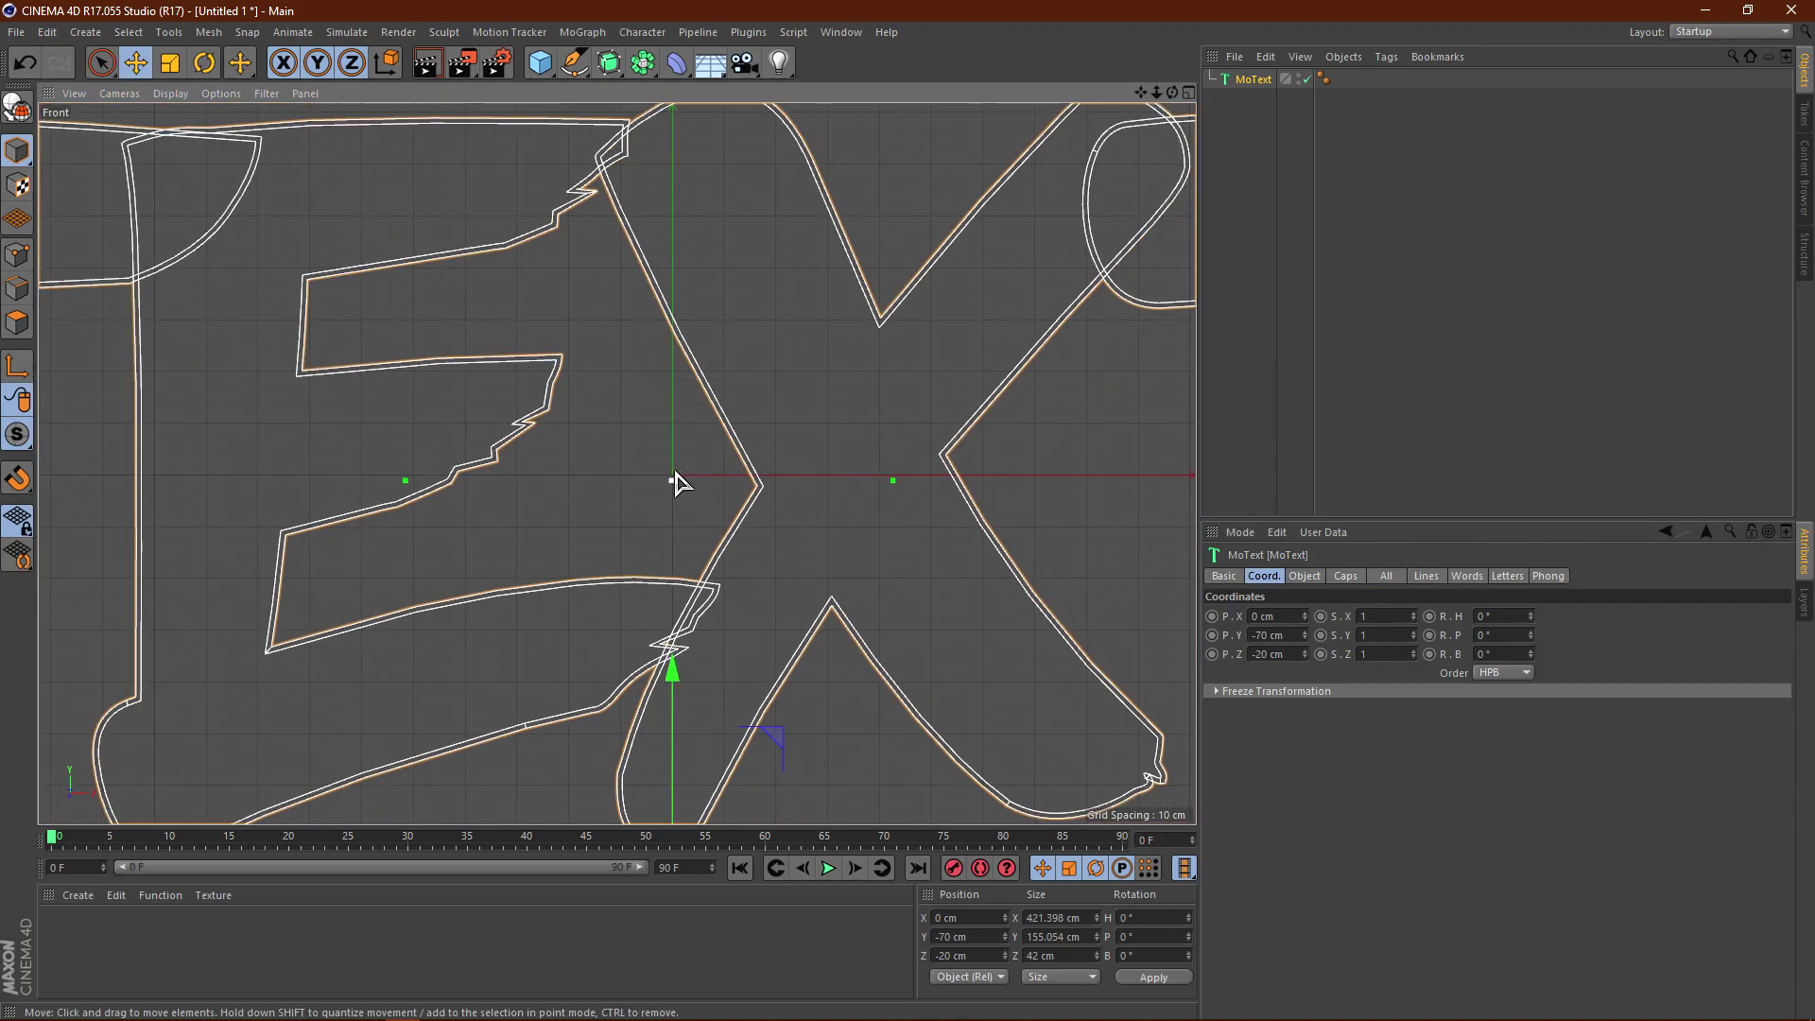
pyautogui.scroll(-5, 676, 482)
pyautogui.click(1189, 92)
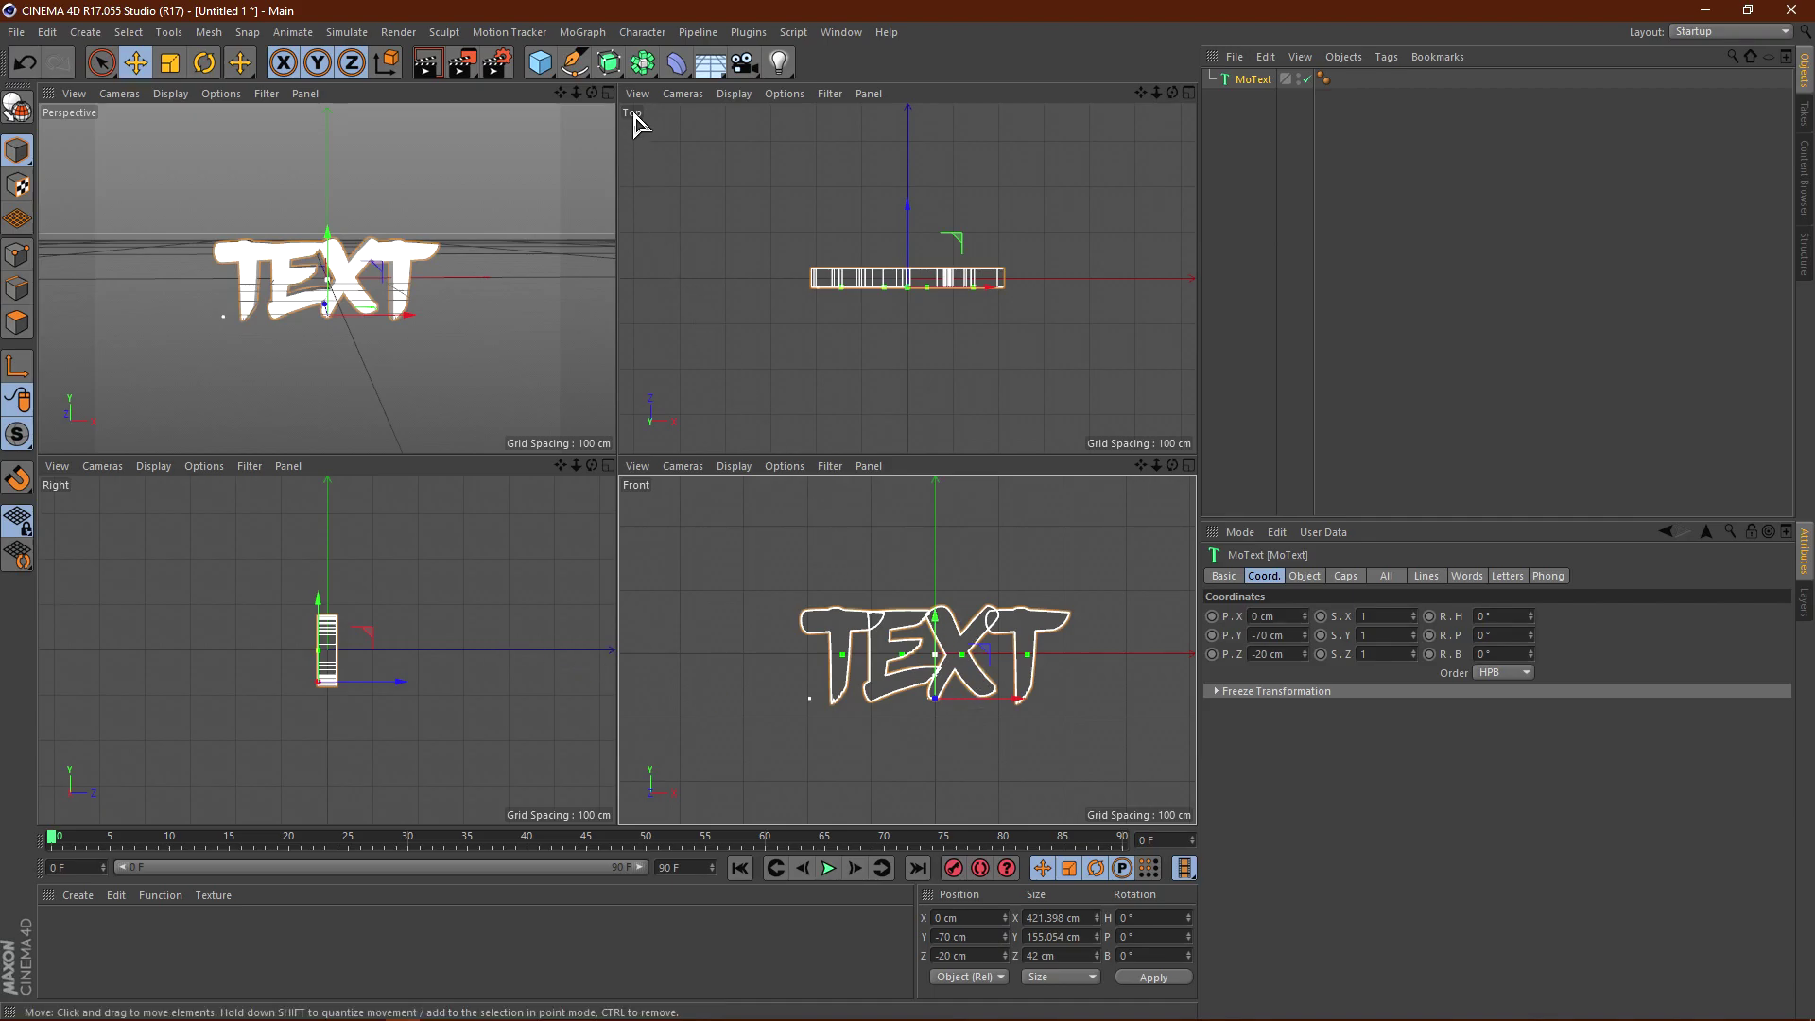
# - Maximize the Perspective view, then add a Circle spline and a Camera
pyautogui.click(608, 92)
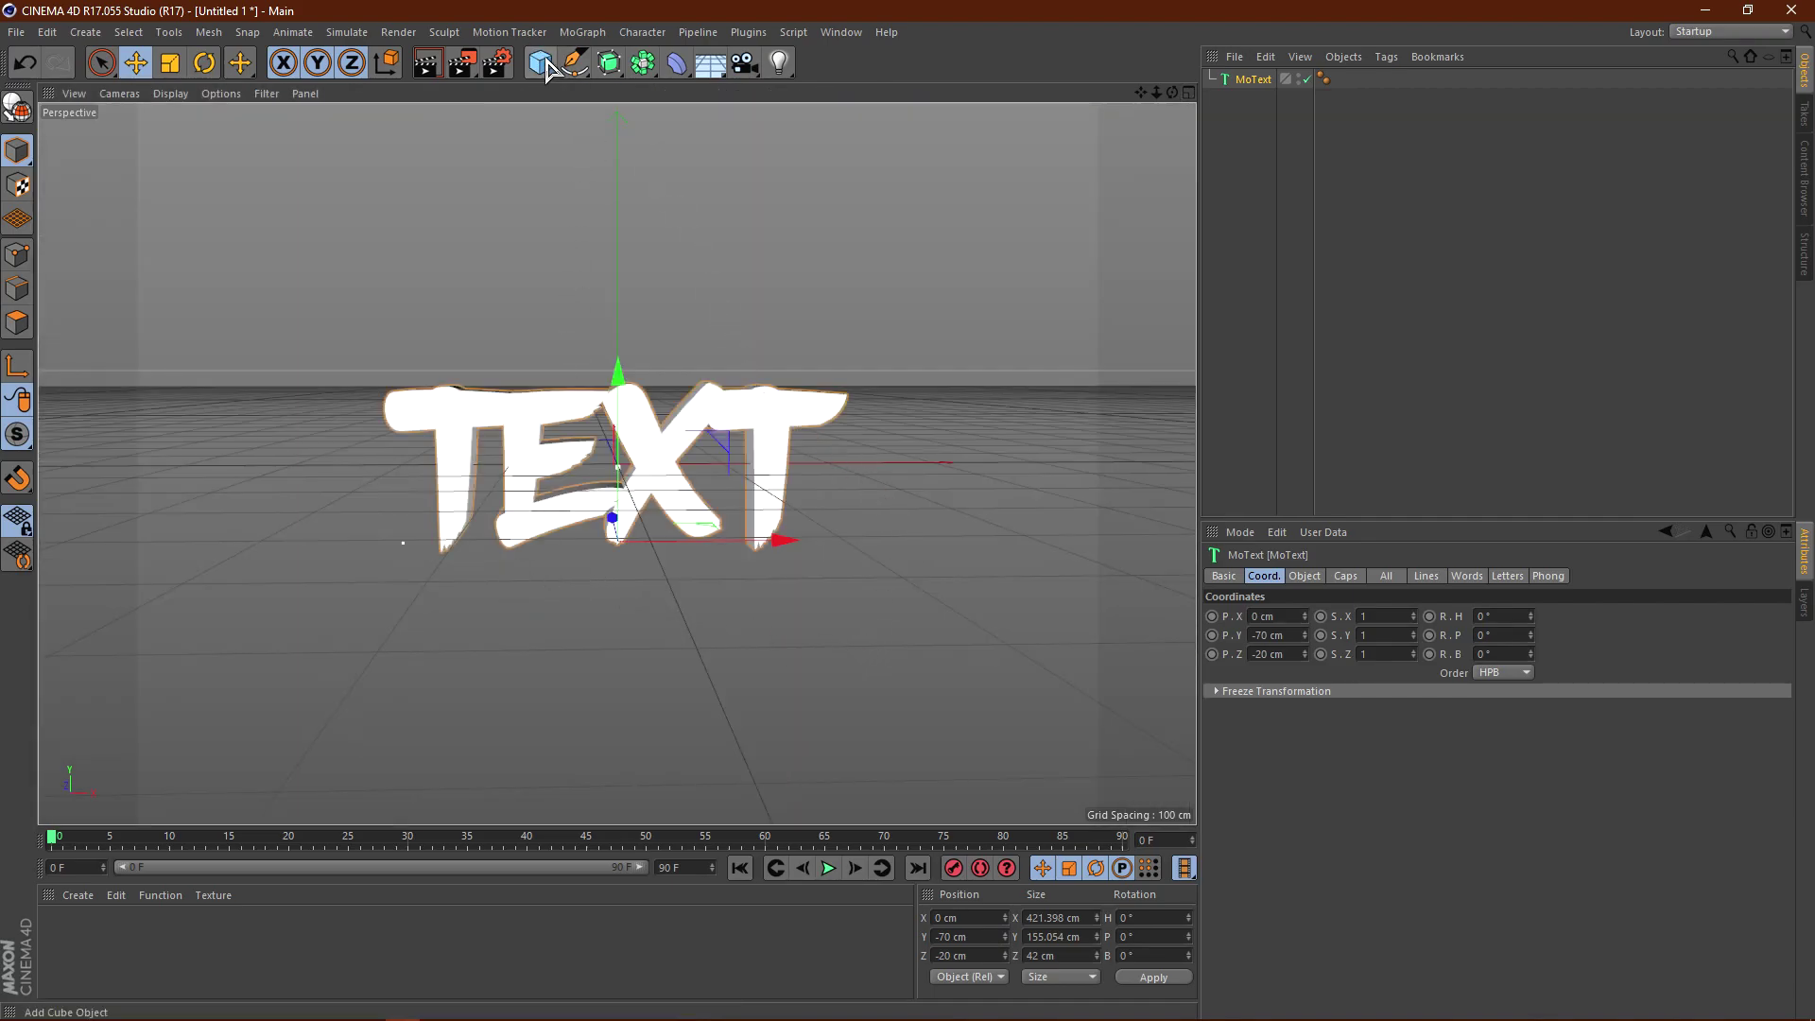
pyautogui.click(577, 65)
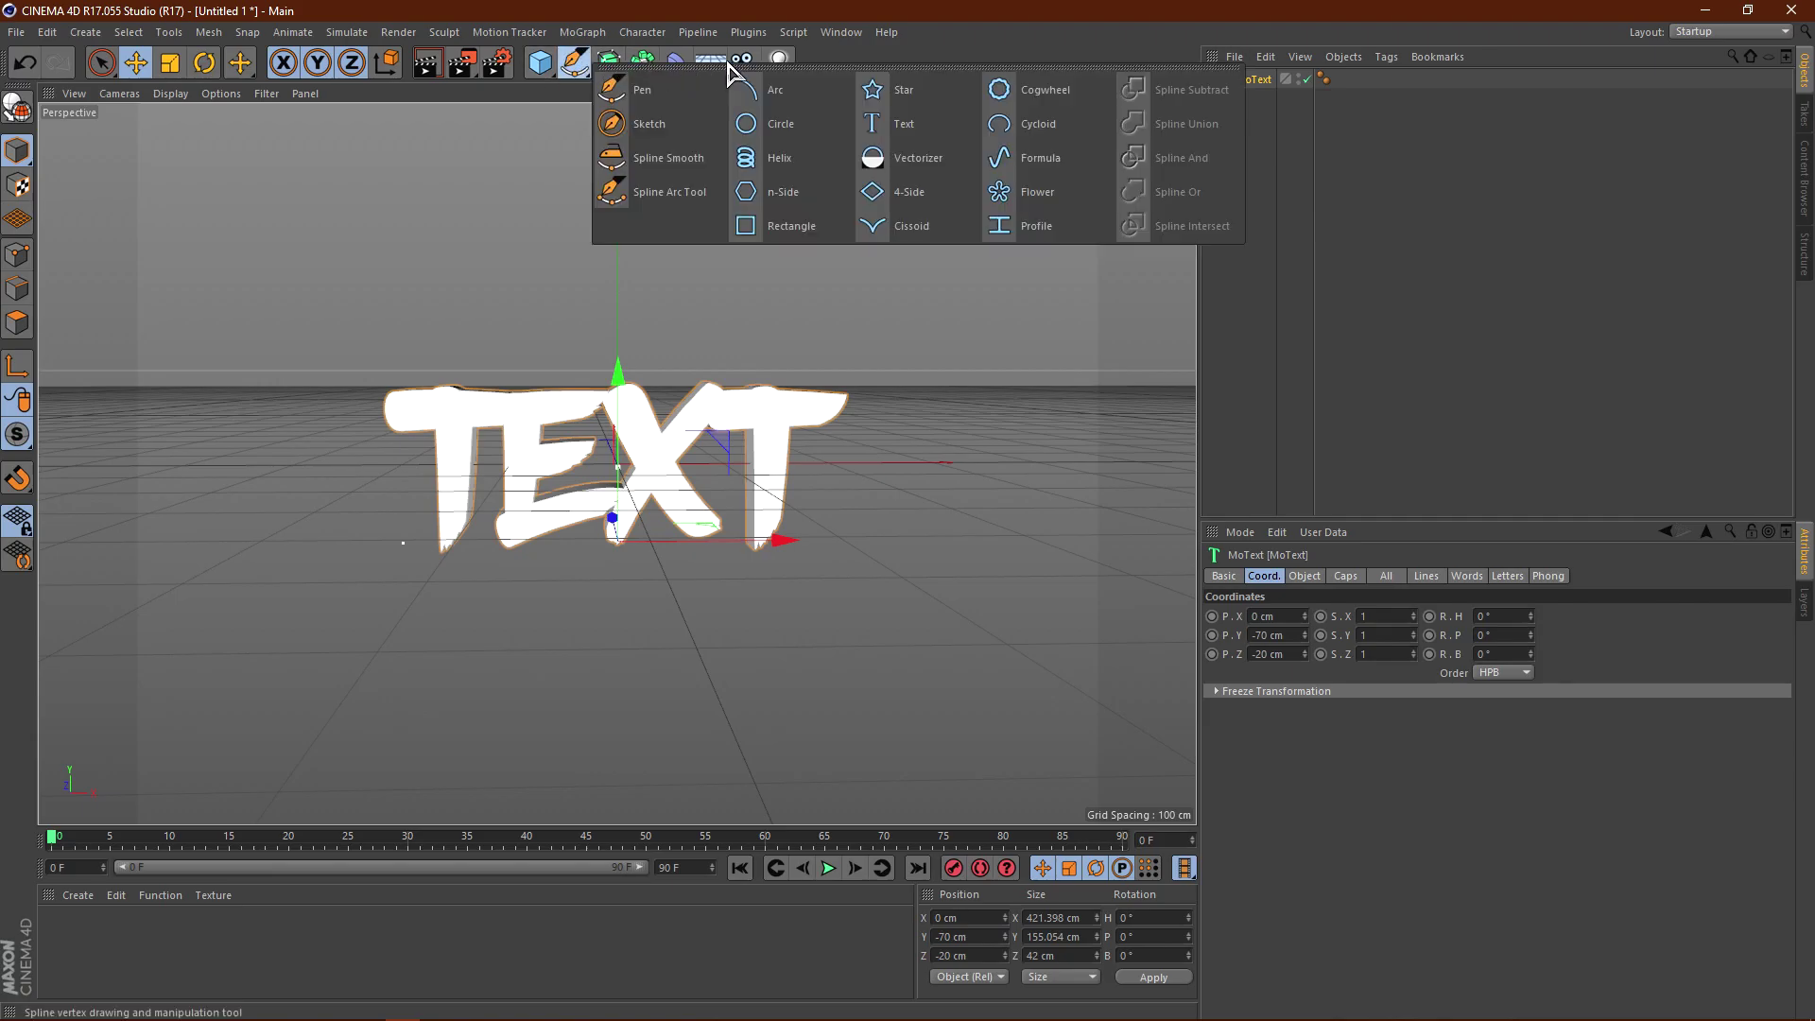
pyautogui.click(781, 124)
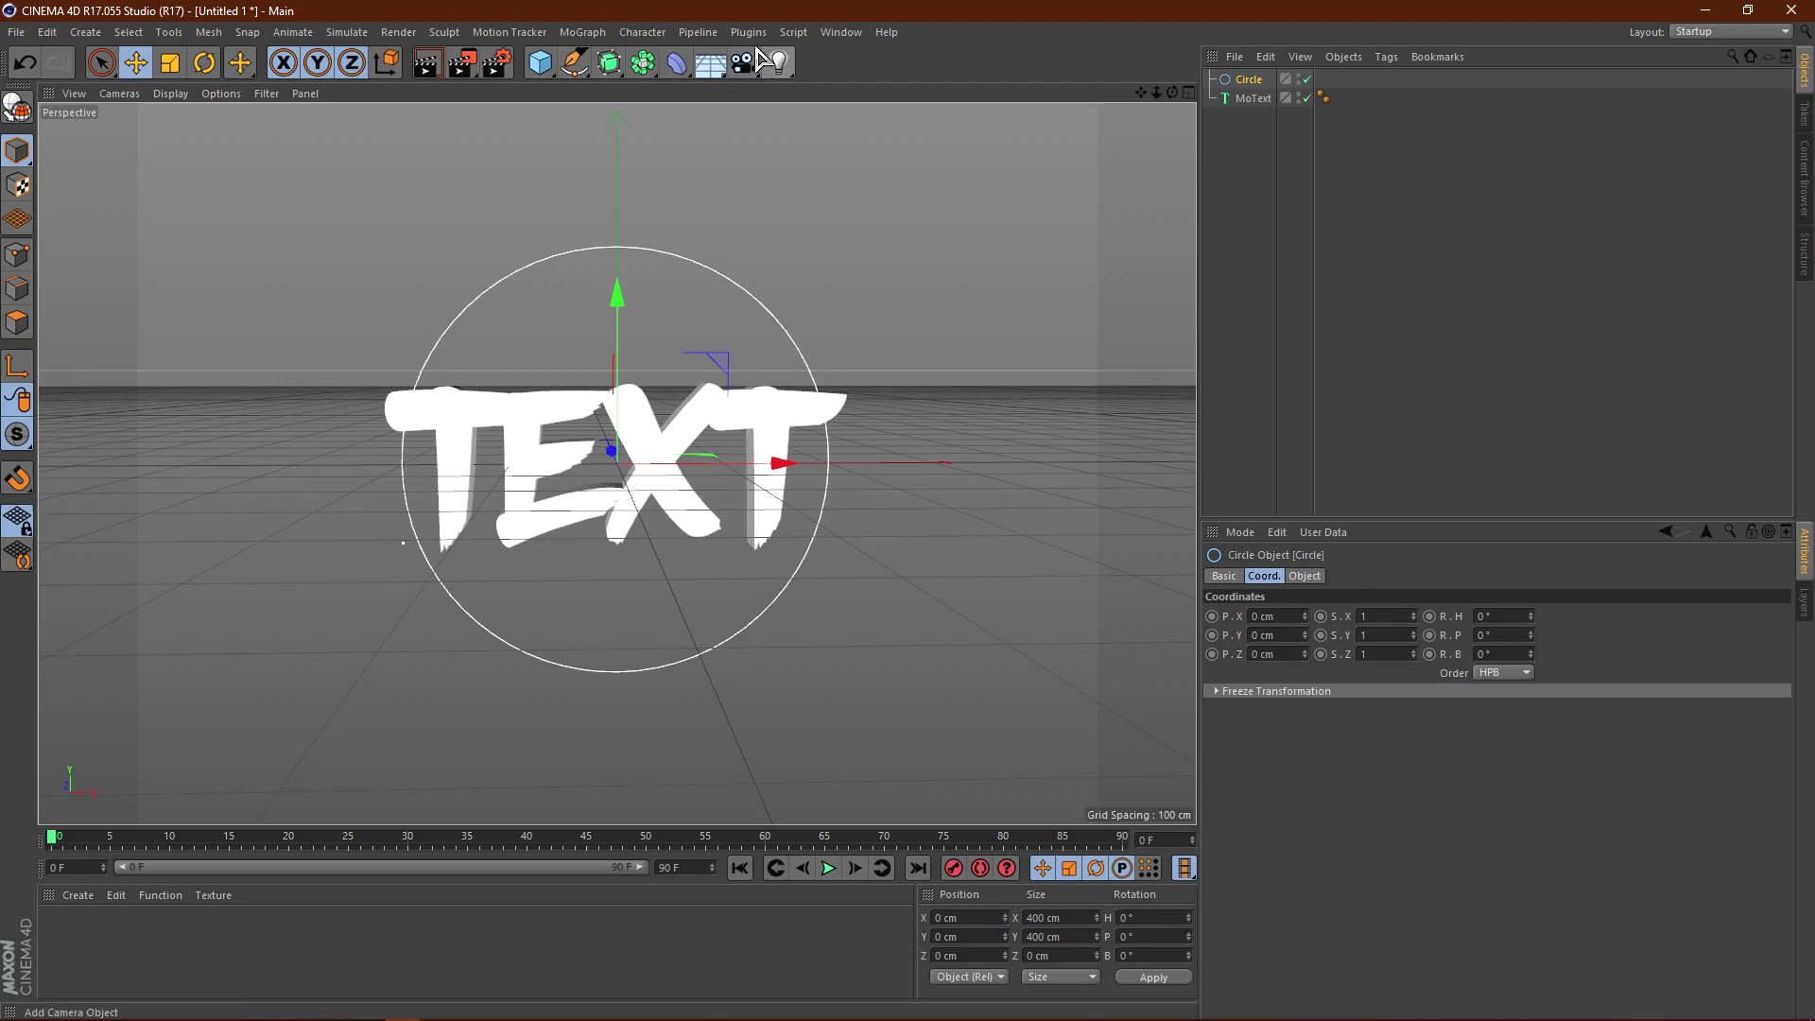
pyautogui.click(744, 63)
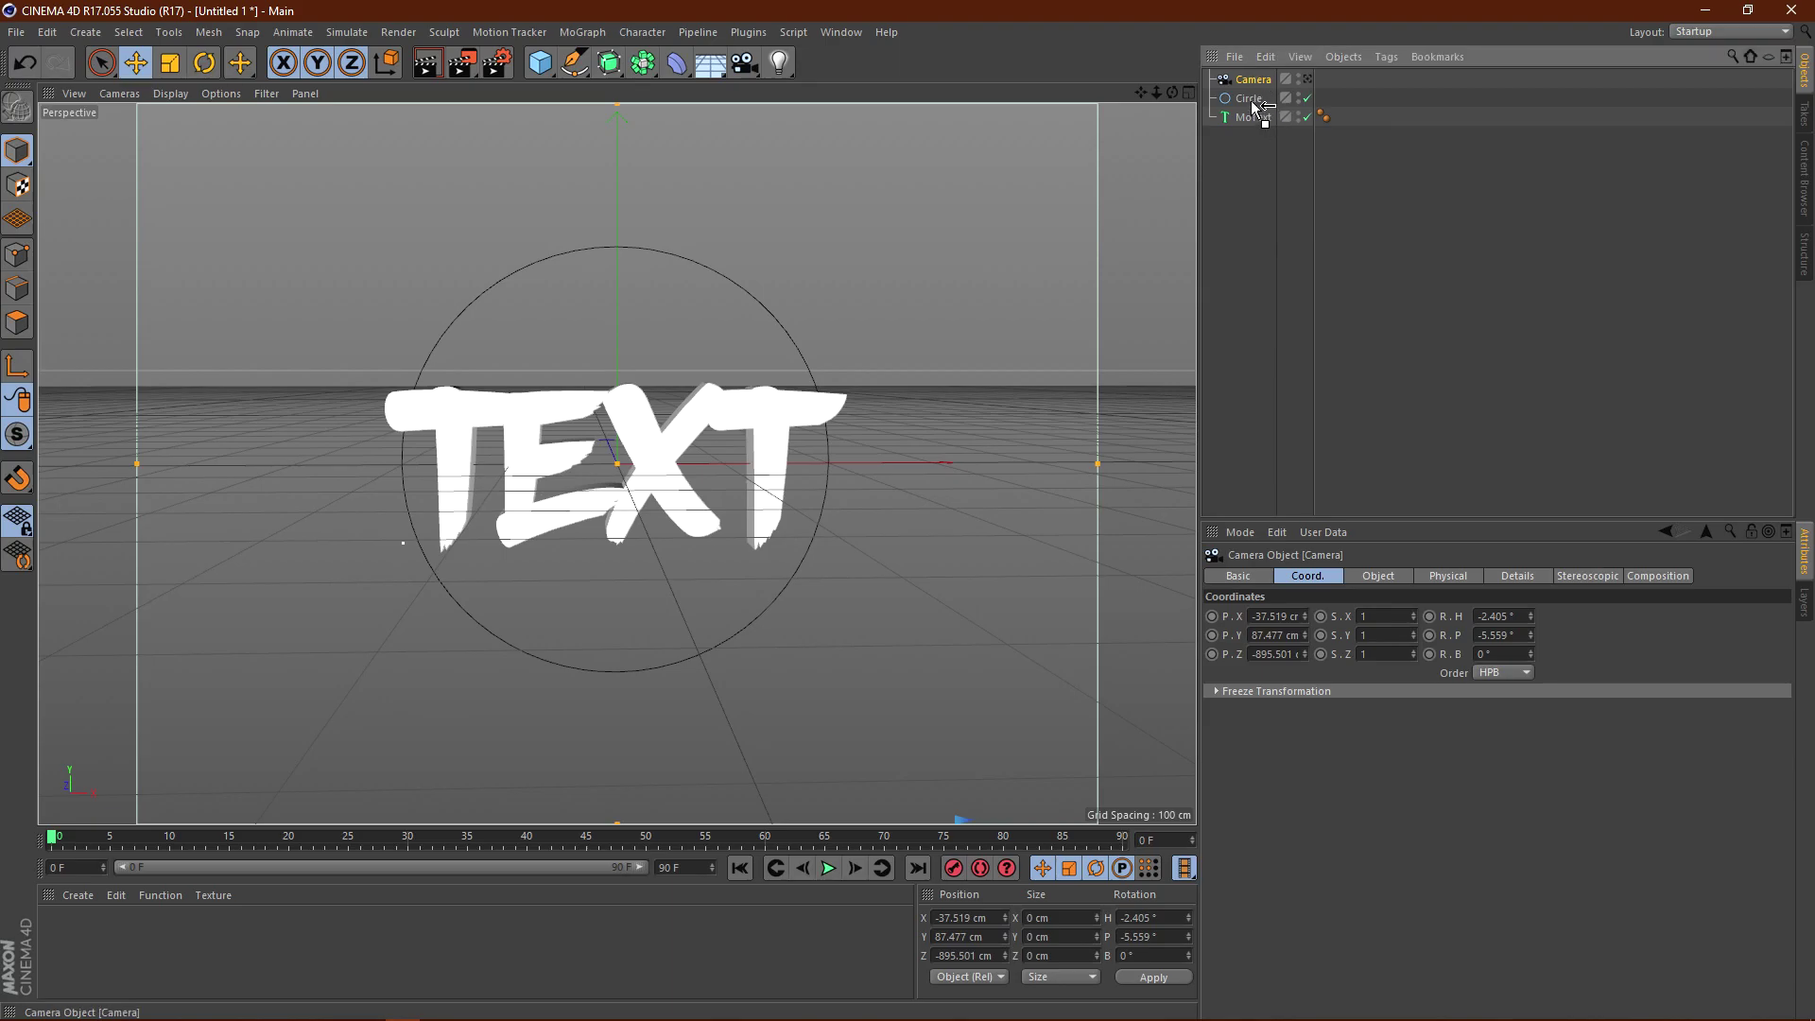
# - Nest the Camera under the Circle and orbit around the TEXT
pyautogui.moveTo(1251, 102); pyautogui.dragTo(1253, 101)
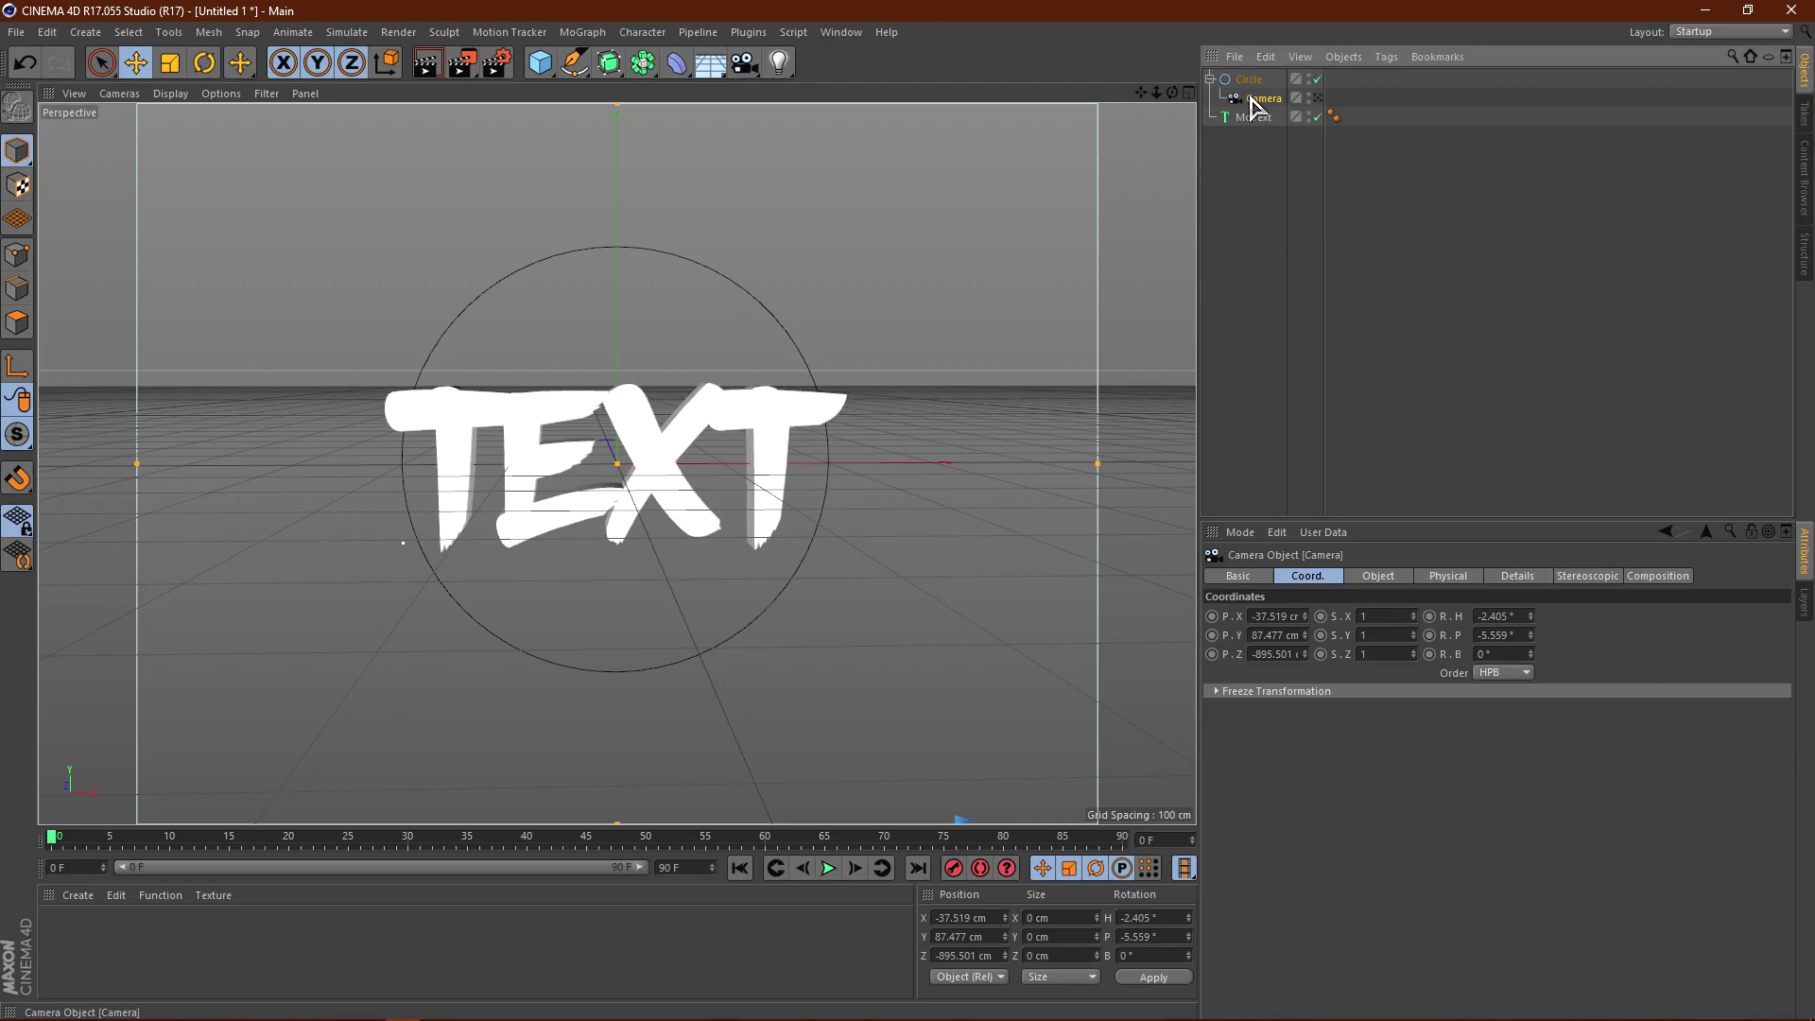
pyautogui.click(1319, 97)
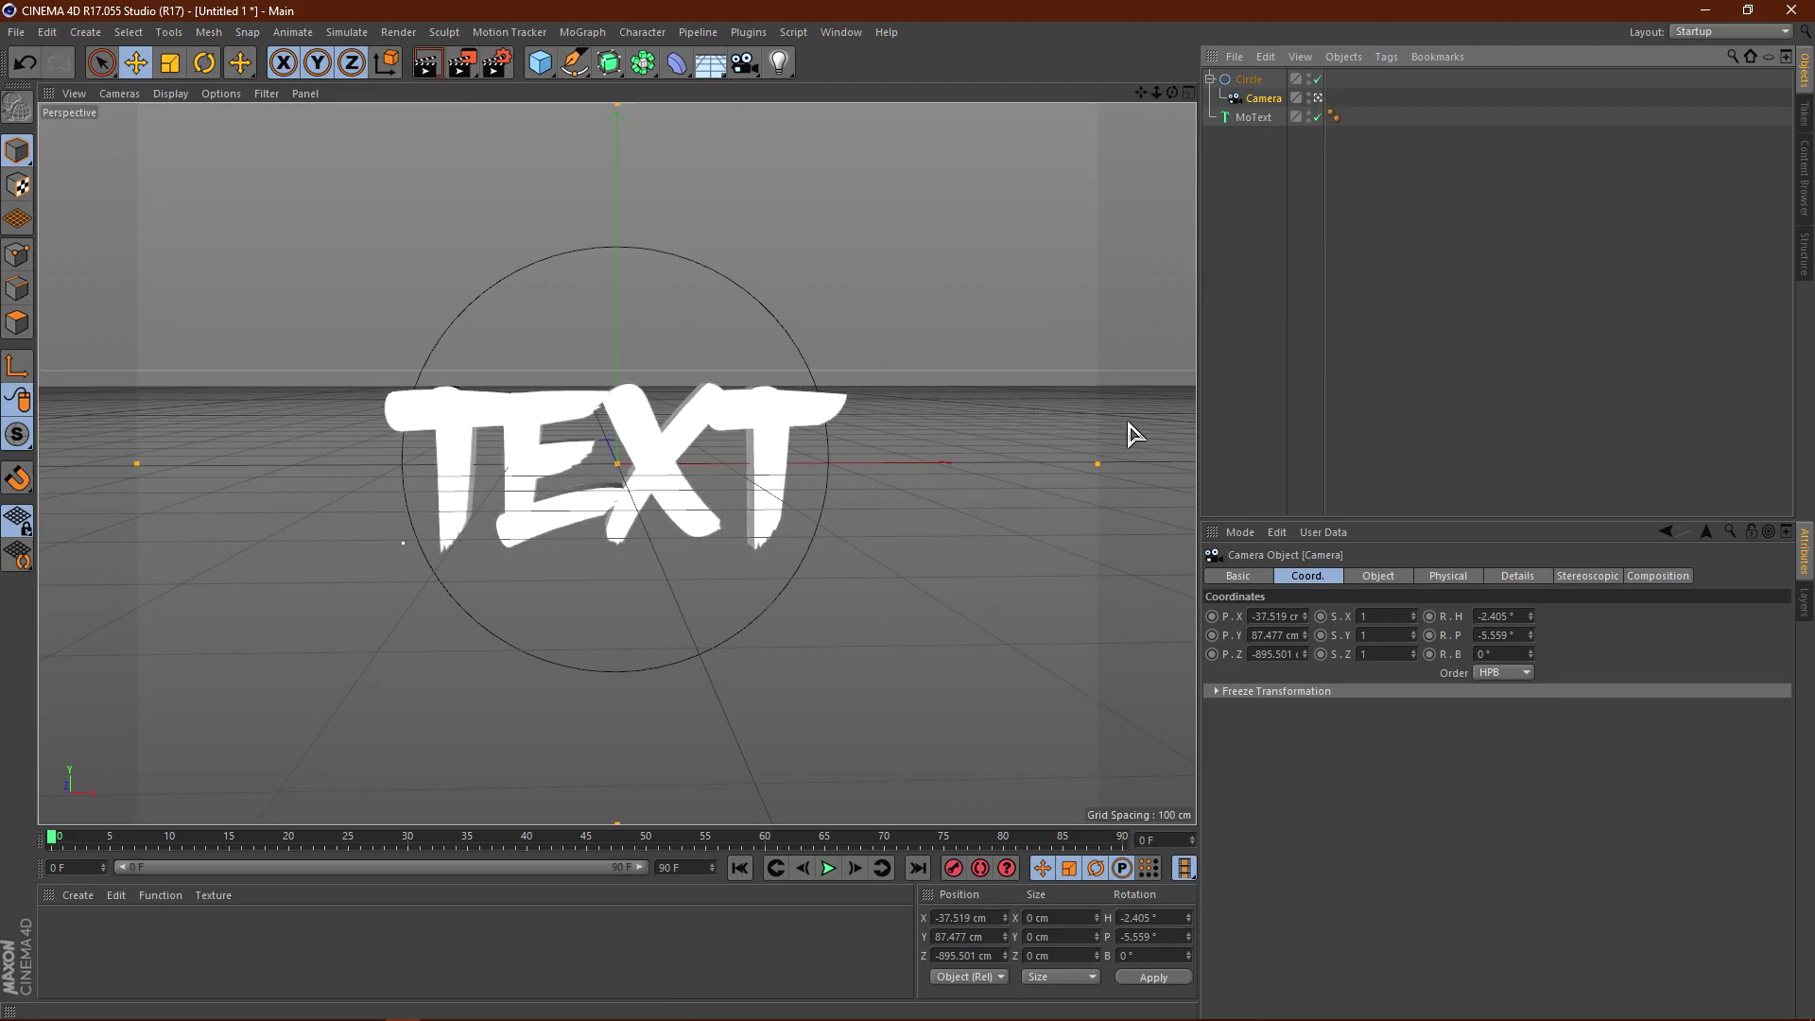
pyautogui.click(1317, 97)
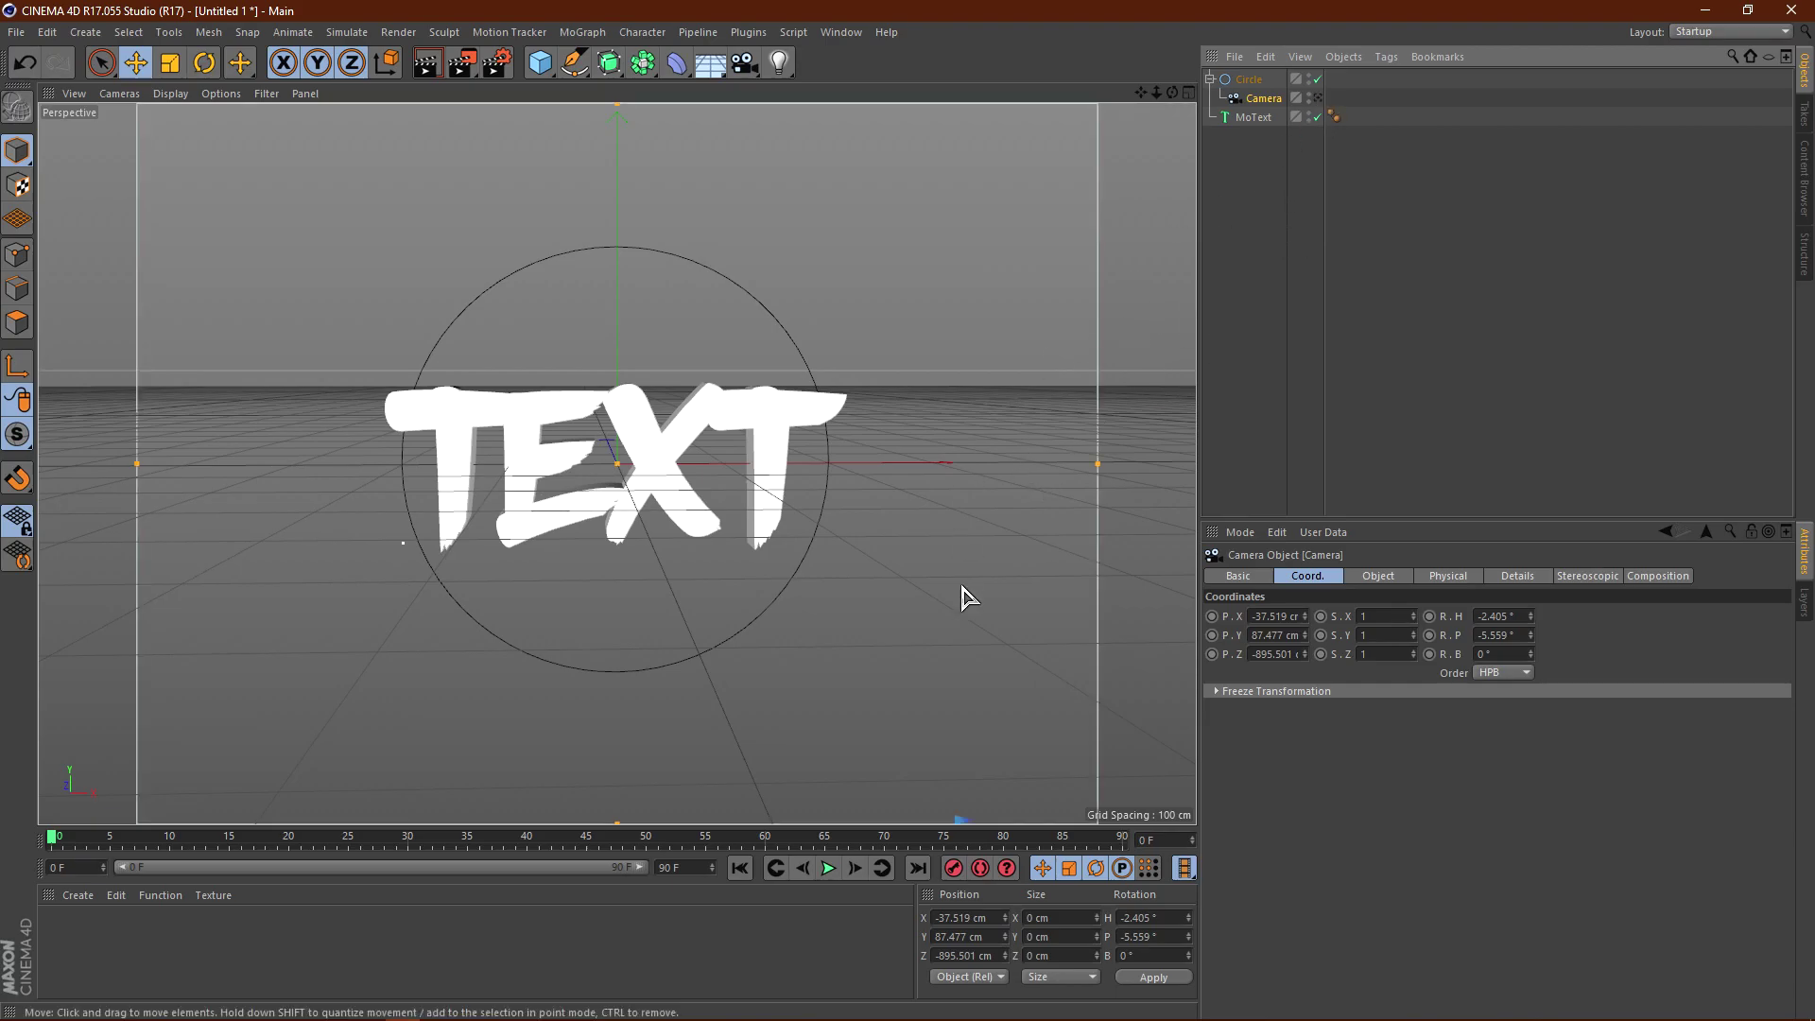
pyautogui.keyDown('alt'); pyautogui.moveTo(1135, 555); pyautogui.dragTo(964, 487); pyautogui.keyUp('alt')
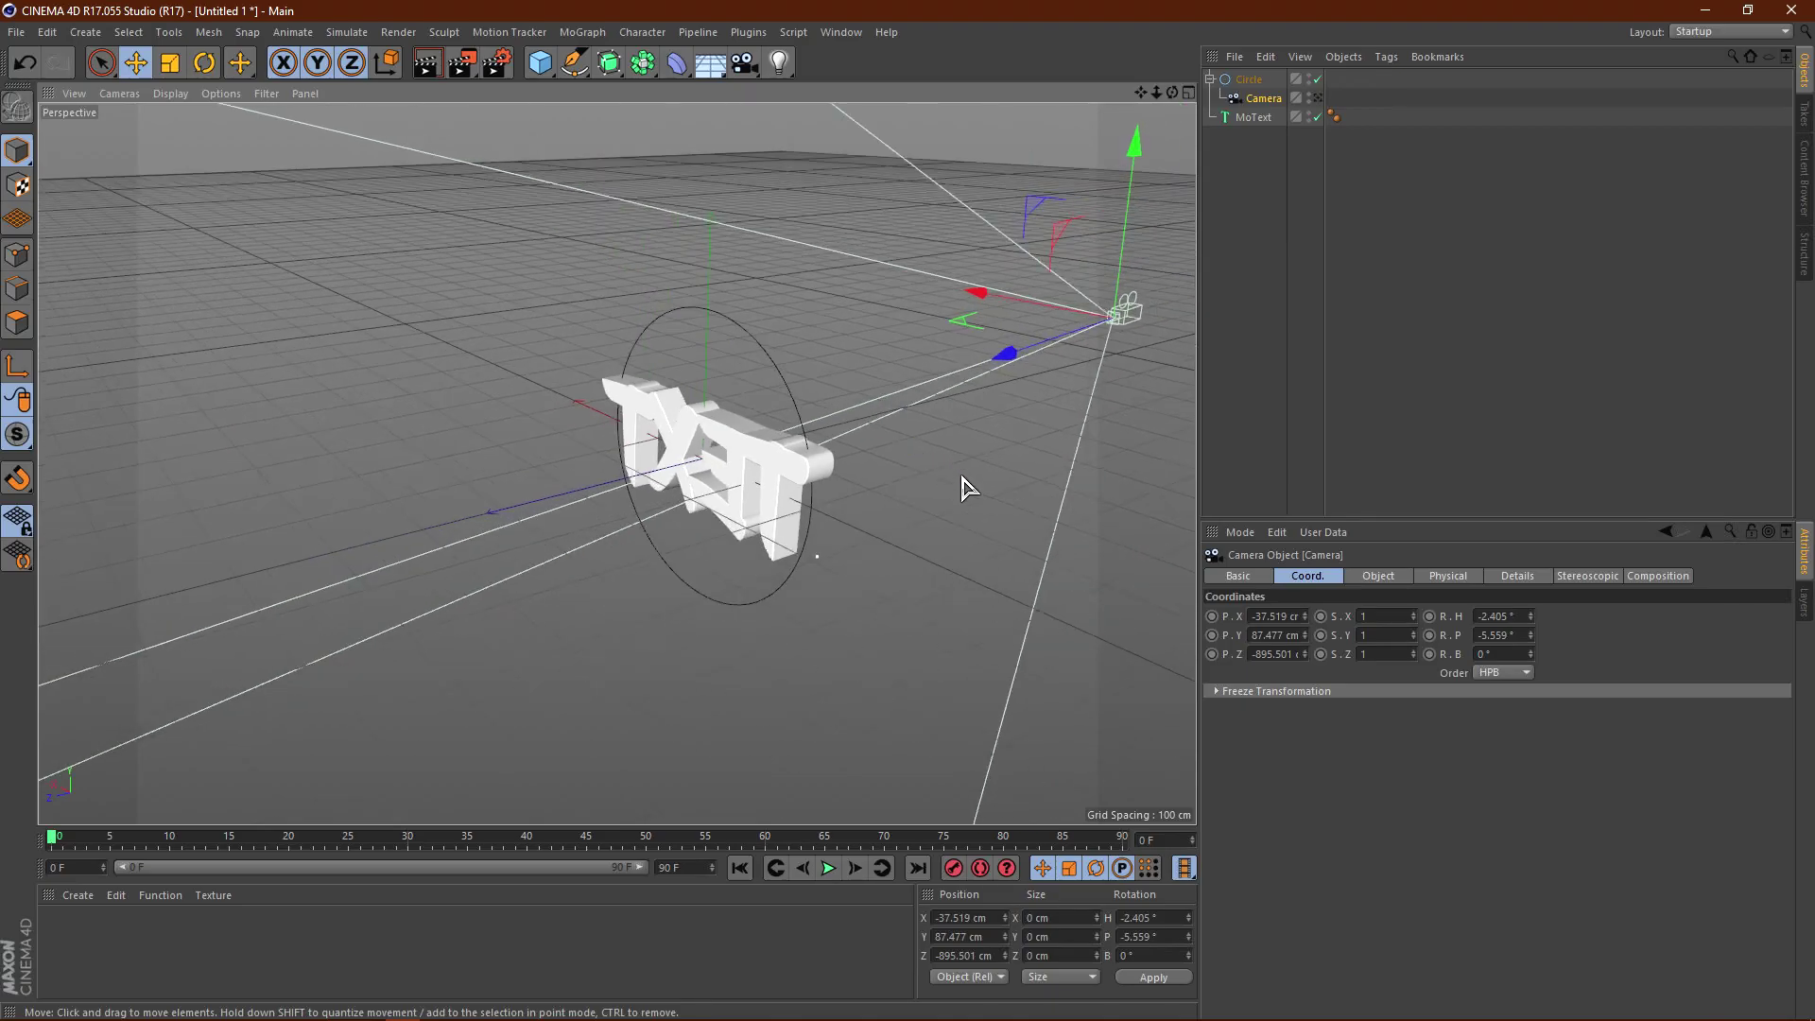
pyautogui.keyDown('alt'); pyautogui.moveTo(829, 602); pyautogui.dragTo(701, 559); pyautogui.keyUp('alt')
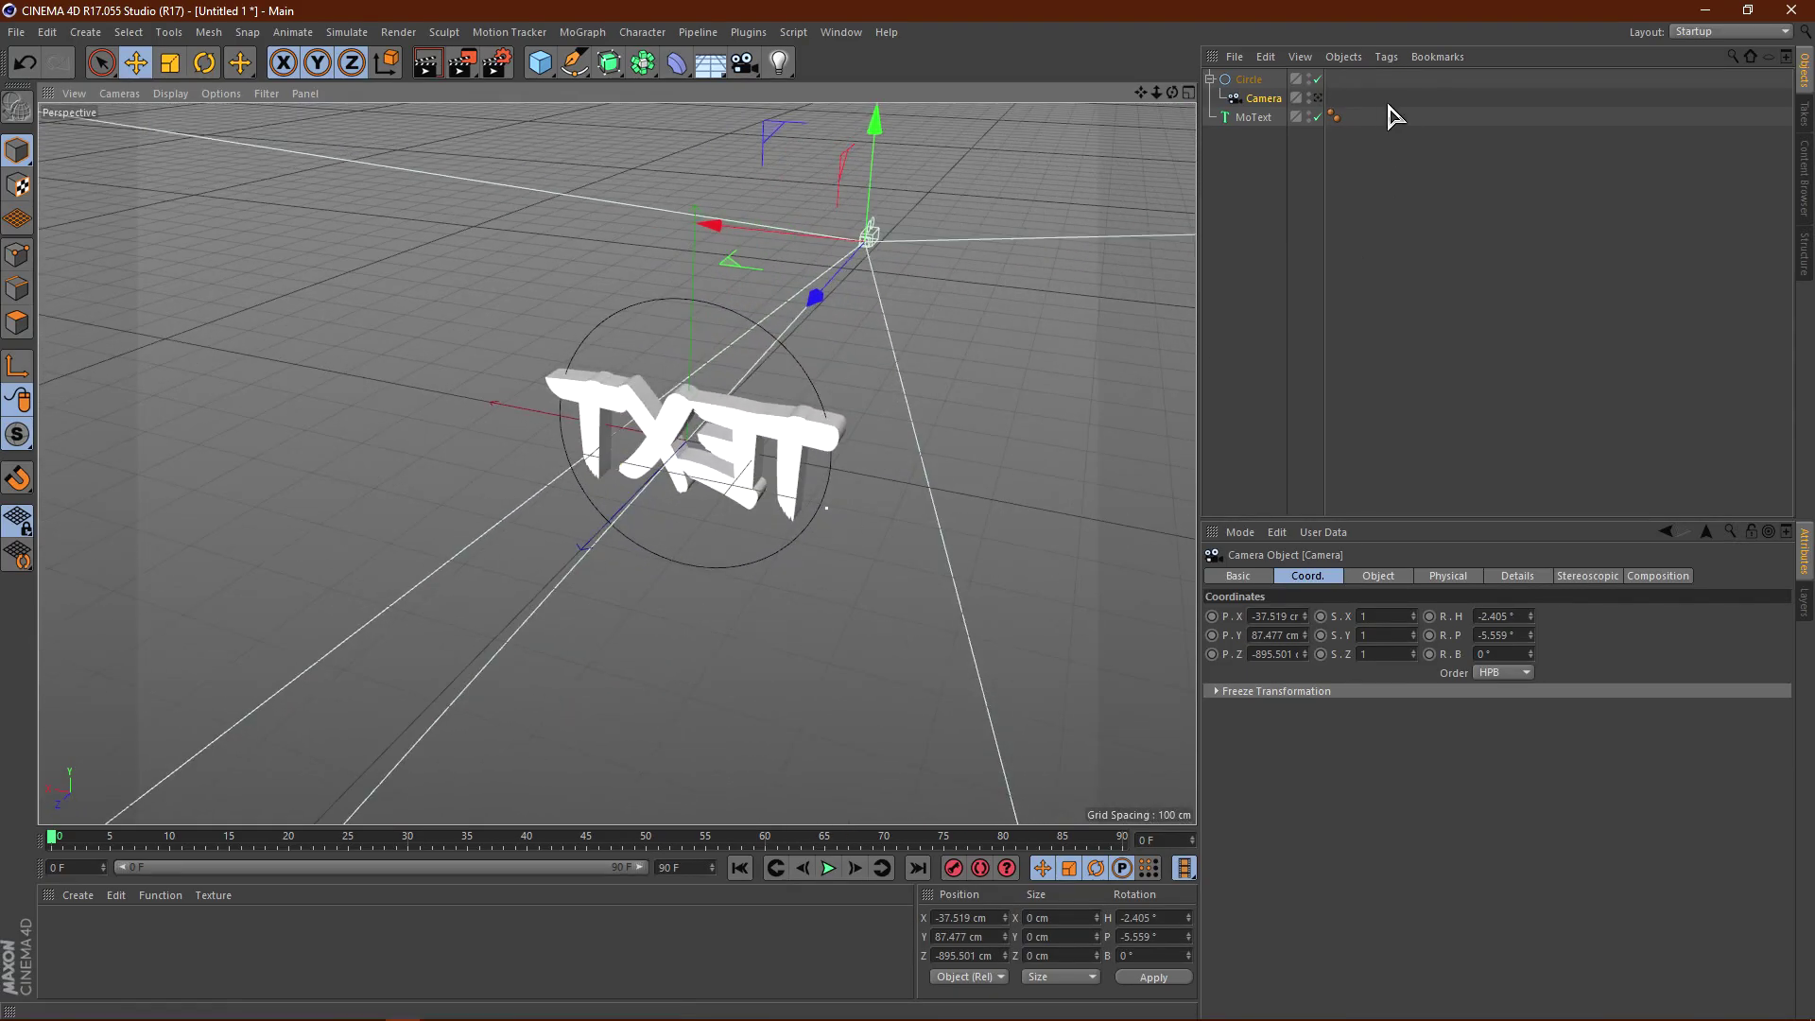
# - Look through the scene camera and select it in the Object Manager
pyautogui.click(1318, 99)
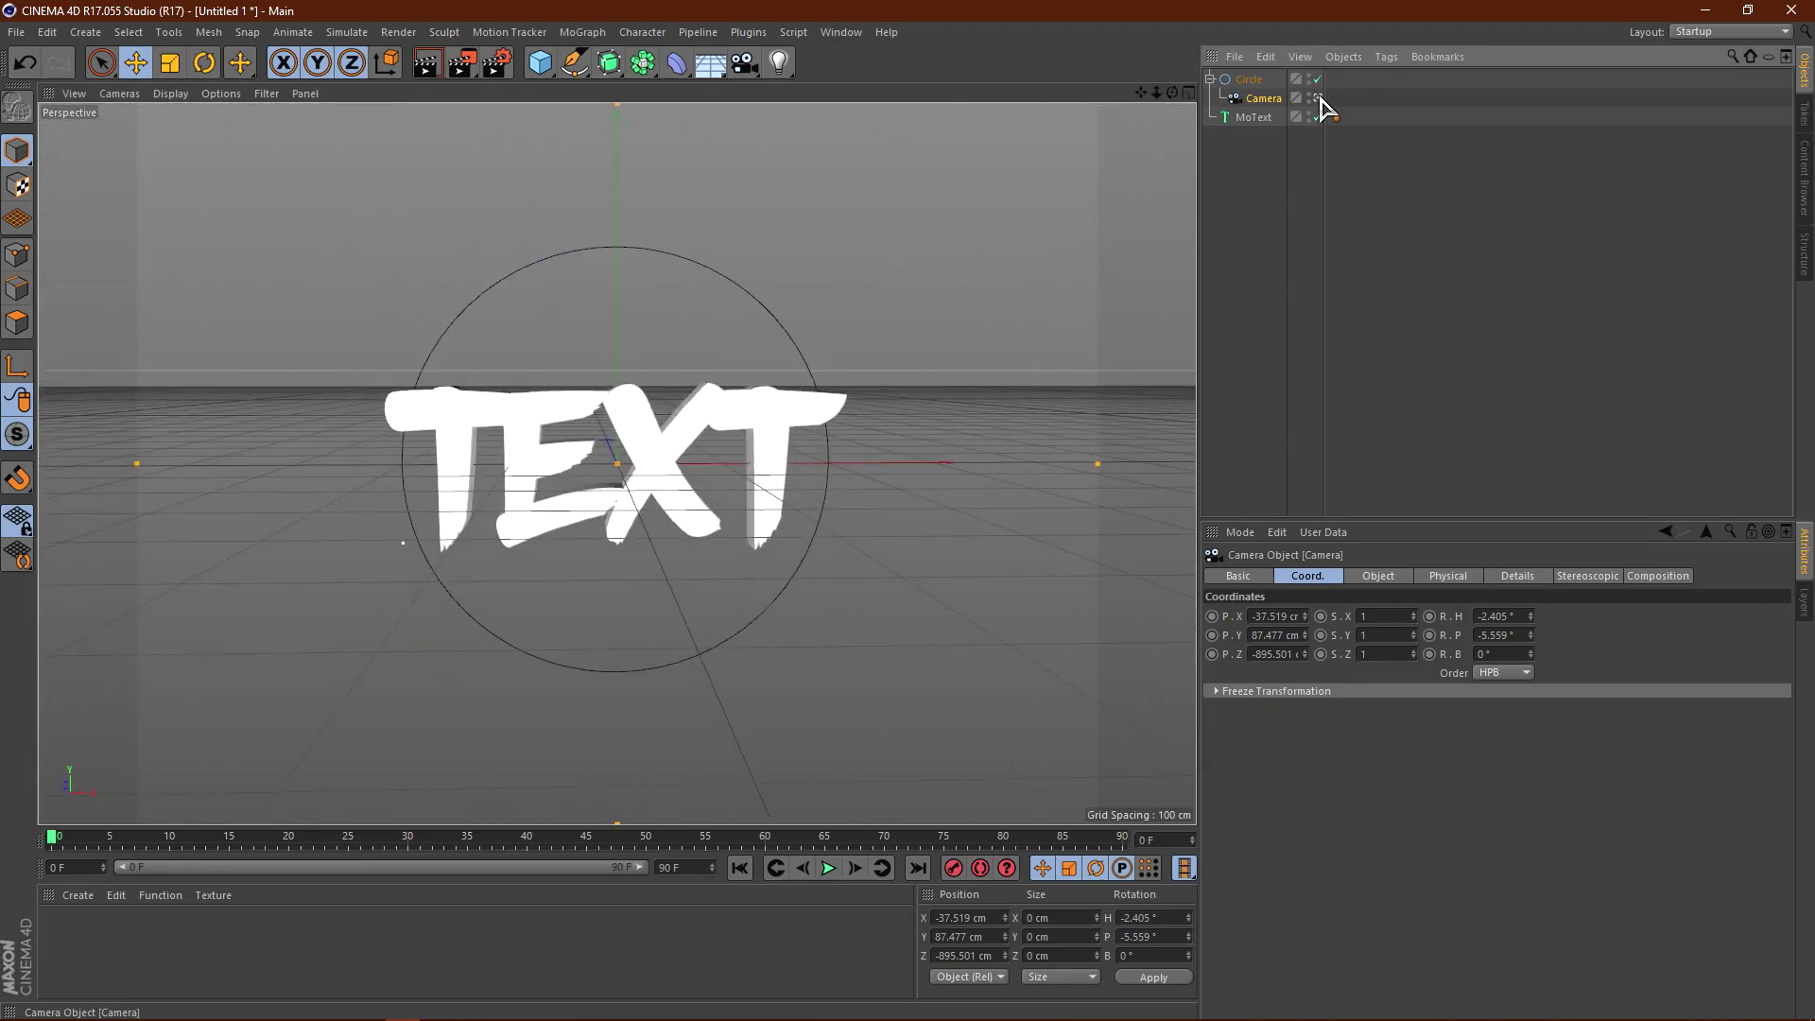
pyautogui.click(1319, 98)
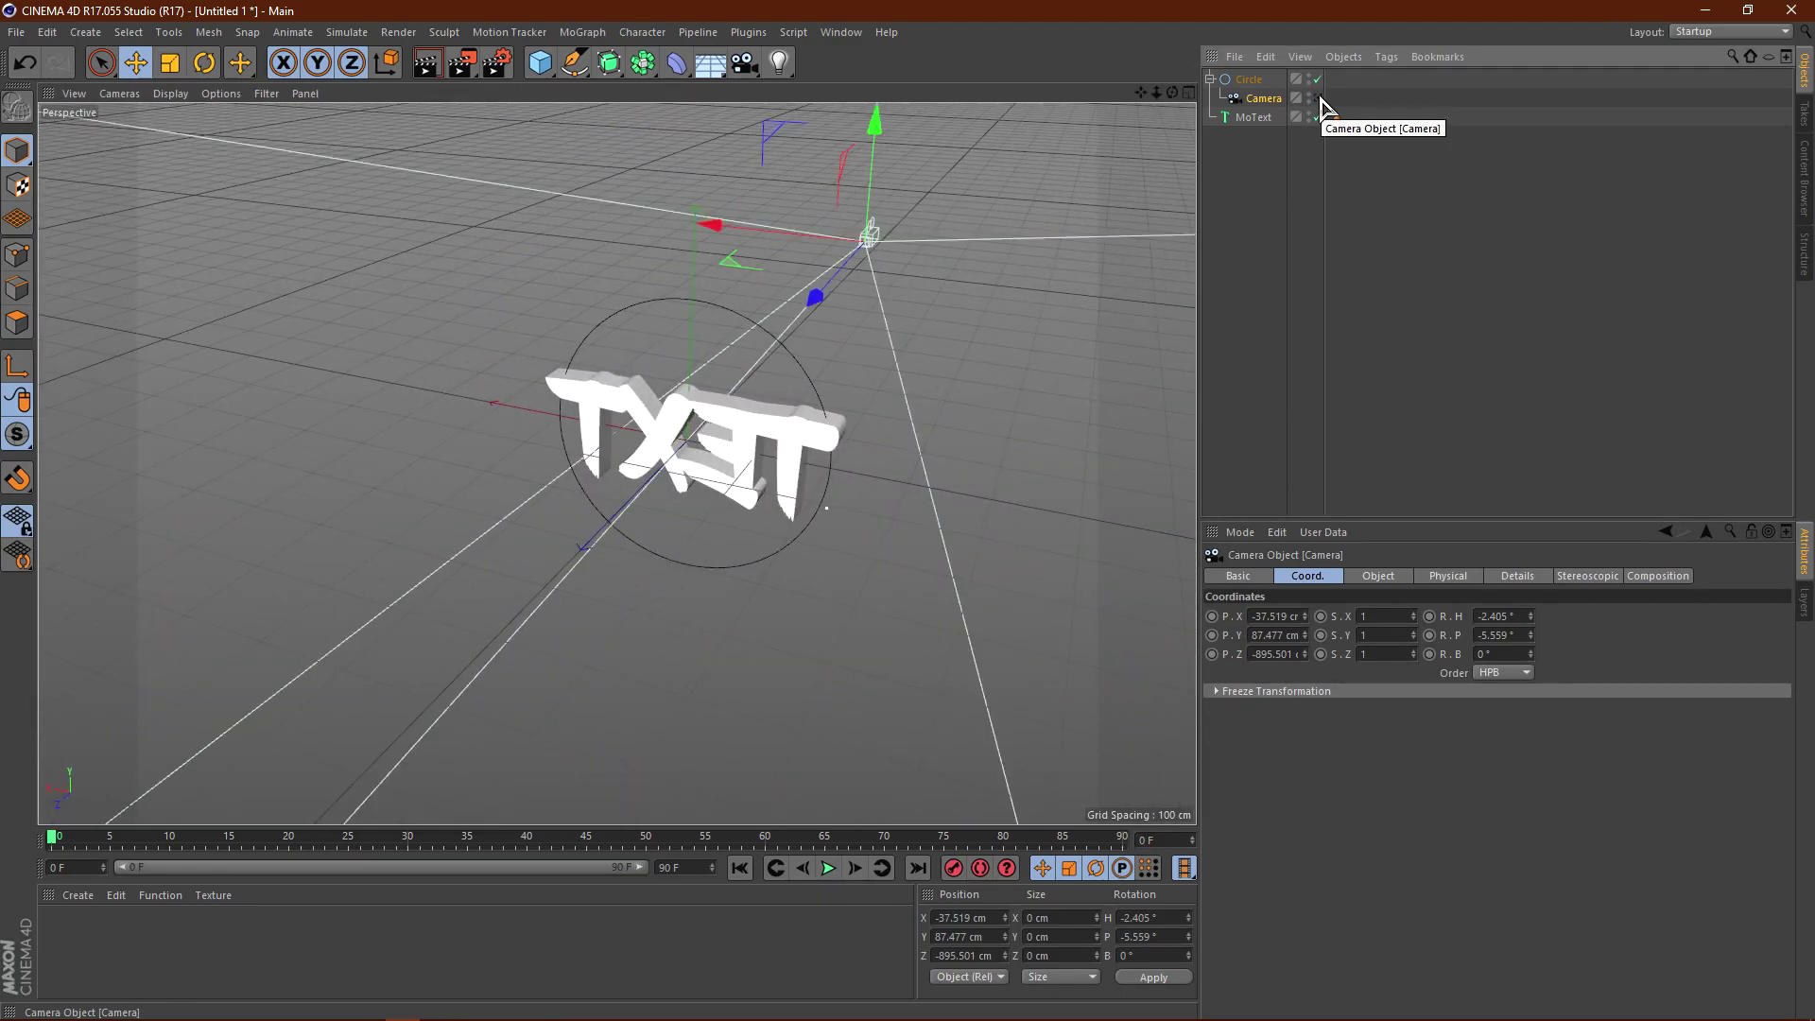
pyautogui.click(1319, 98)
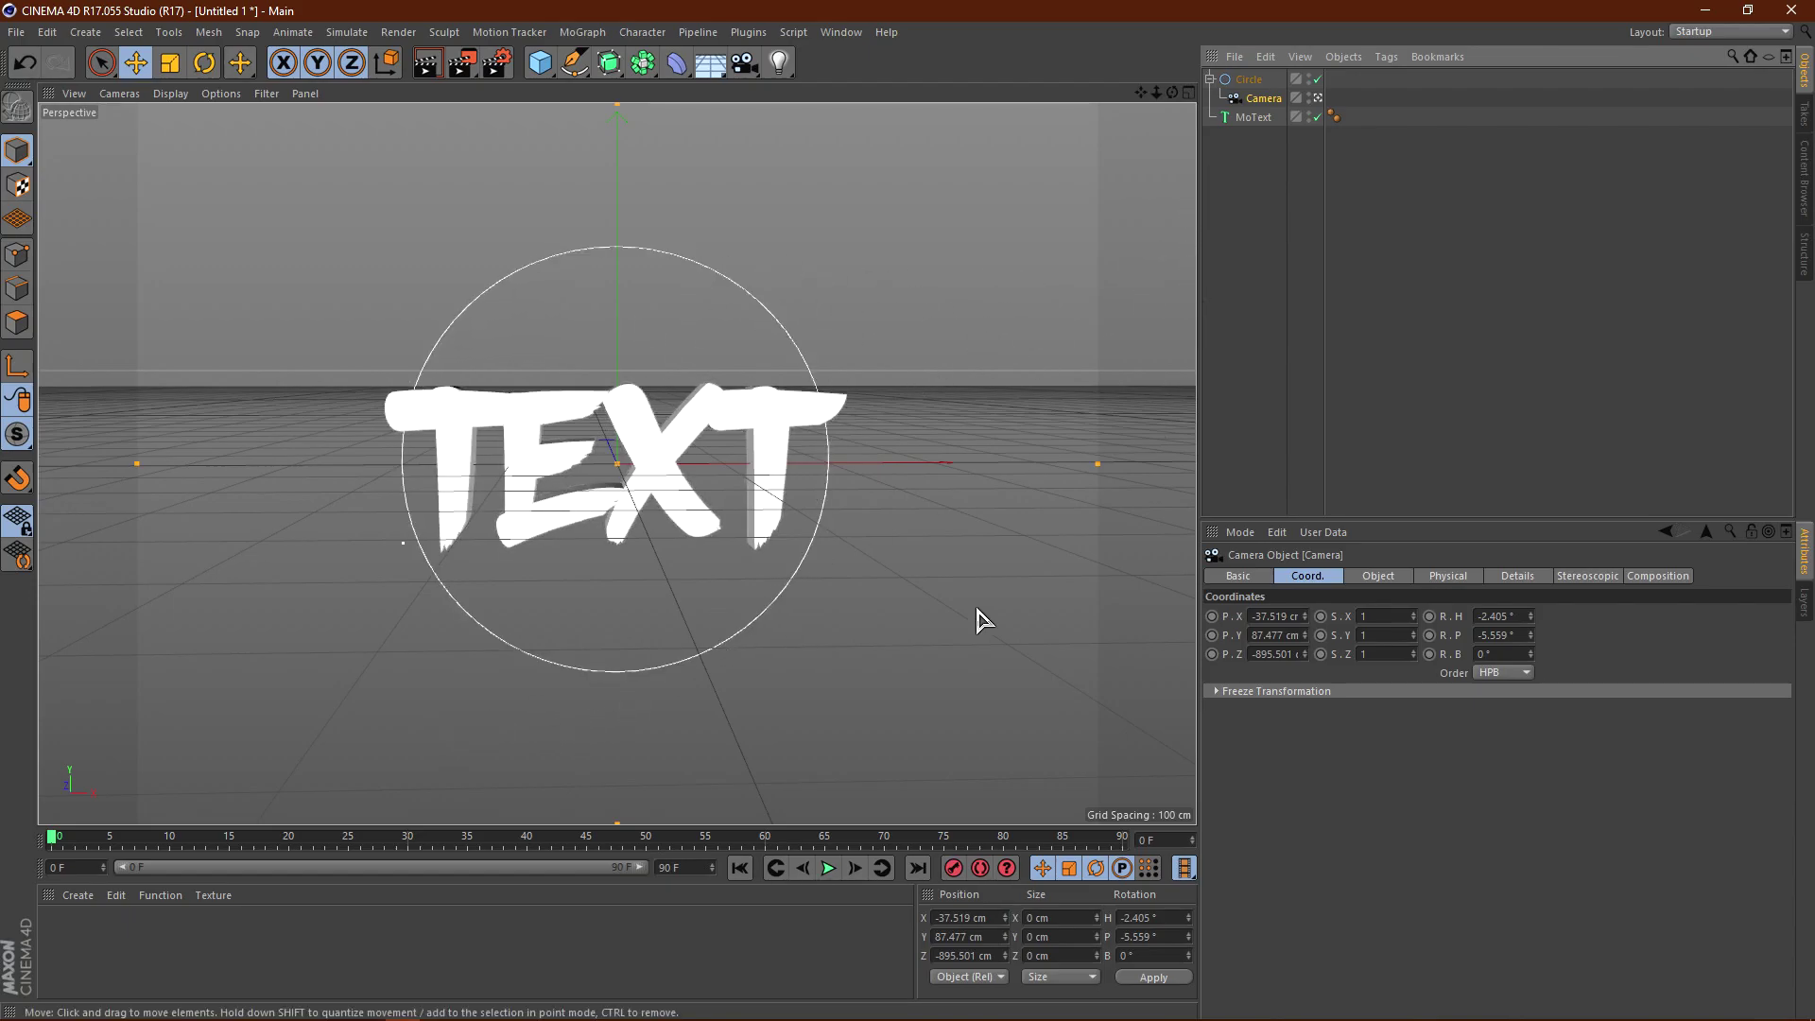
pyautogui.click(1218, 95)
pyautogui.click(1211, 78)
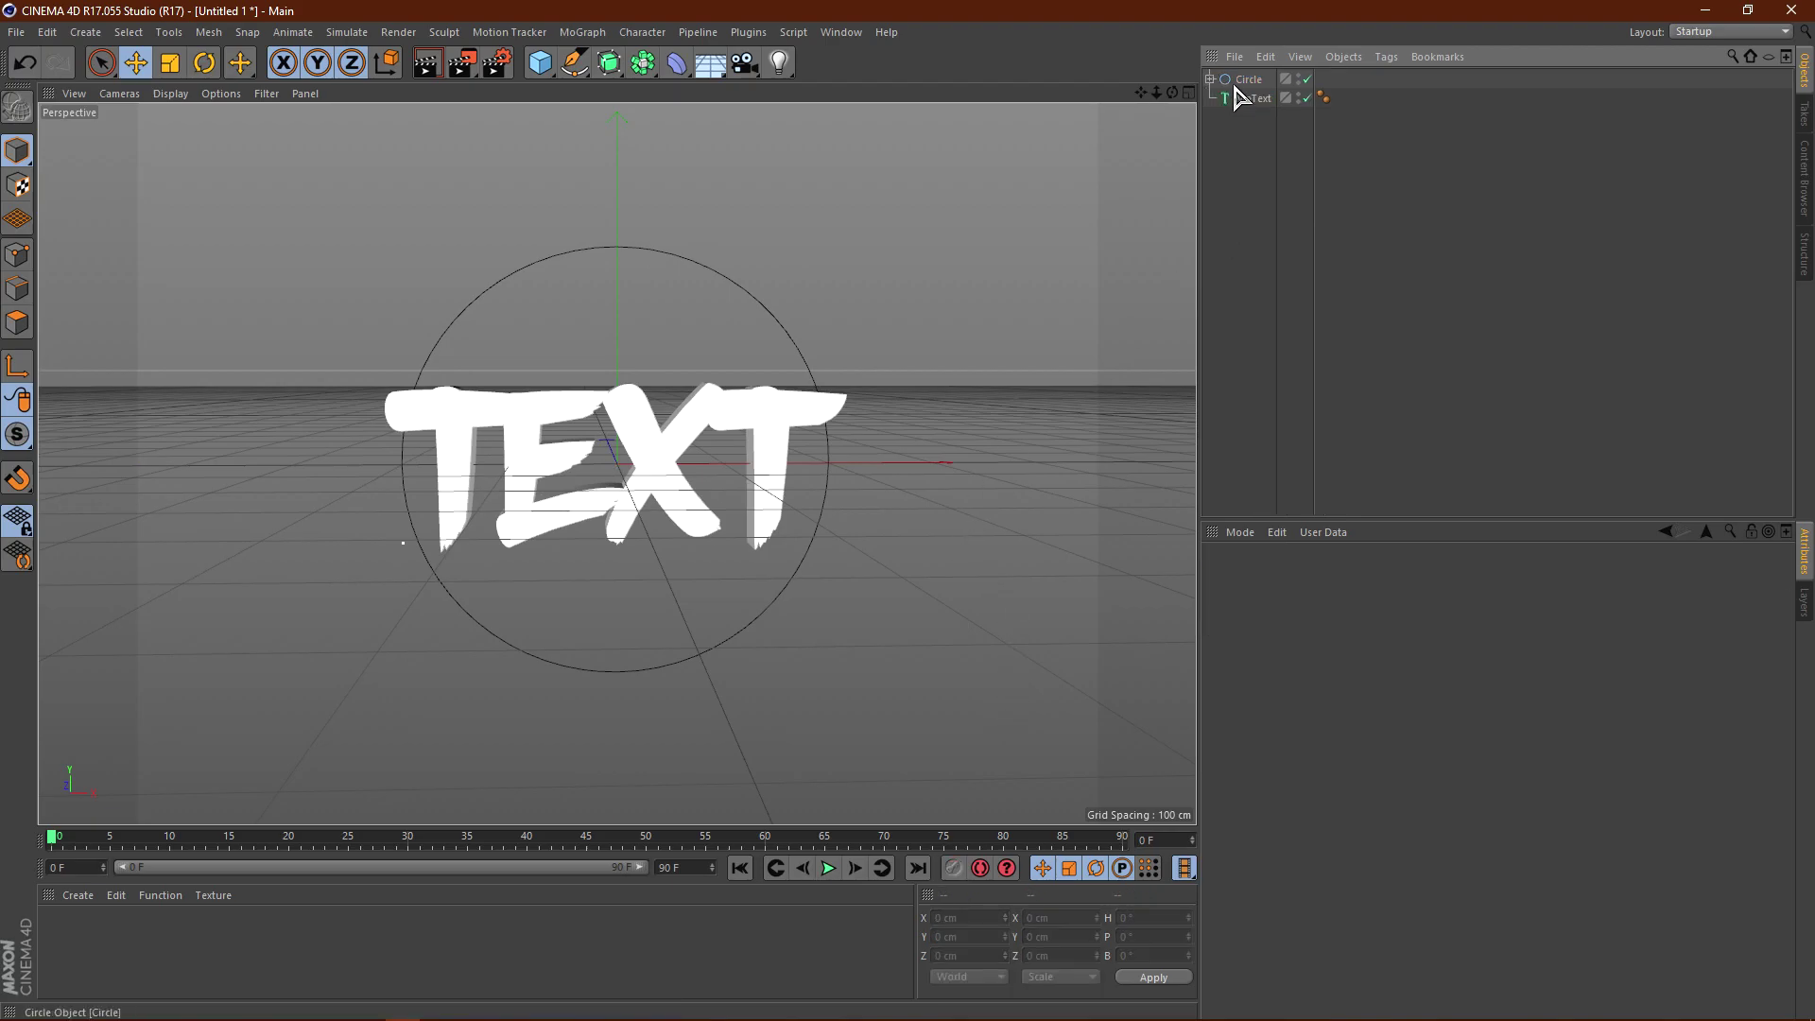
pyautogui.click(1211, 79)
pyautogui.click(1263, 97)
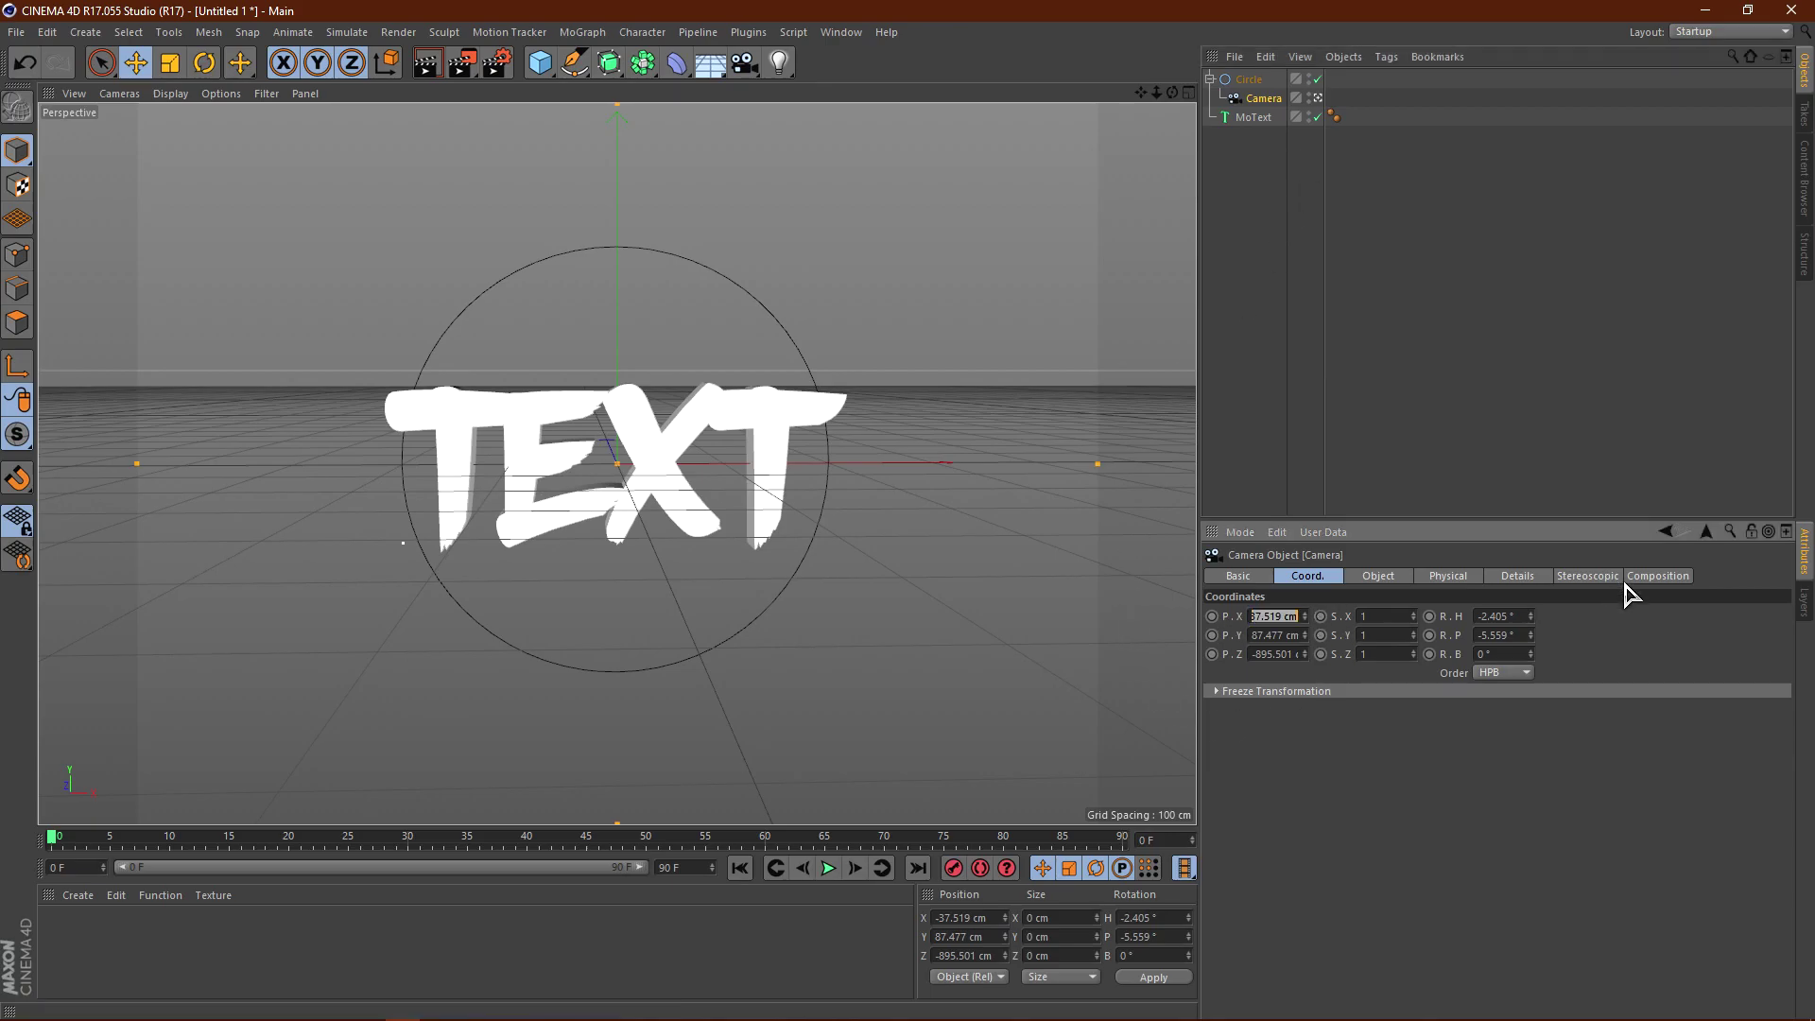
# - Set the camera's P.X, P.Y, heading and pitch to 0, then dolly it along Z
pyautogui.write('0')
pyautogui.press('Return')
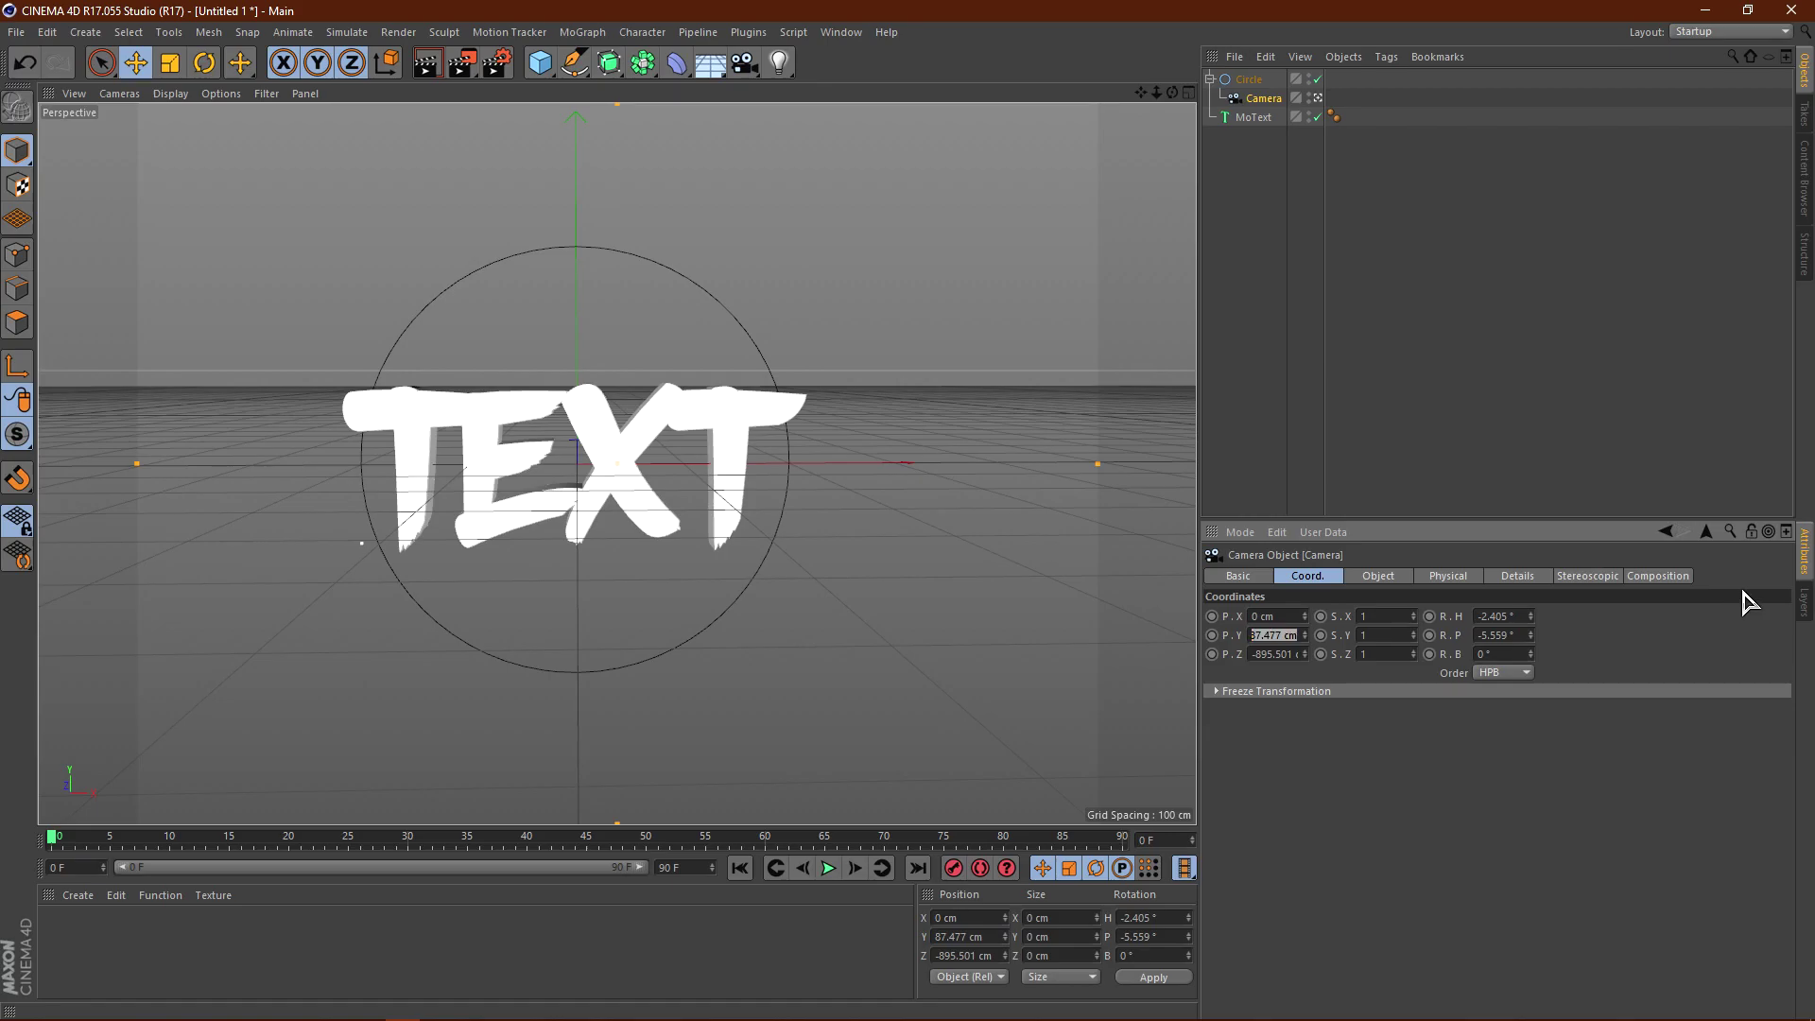
pyautogui.write('0')
pyautogui.press('Return')
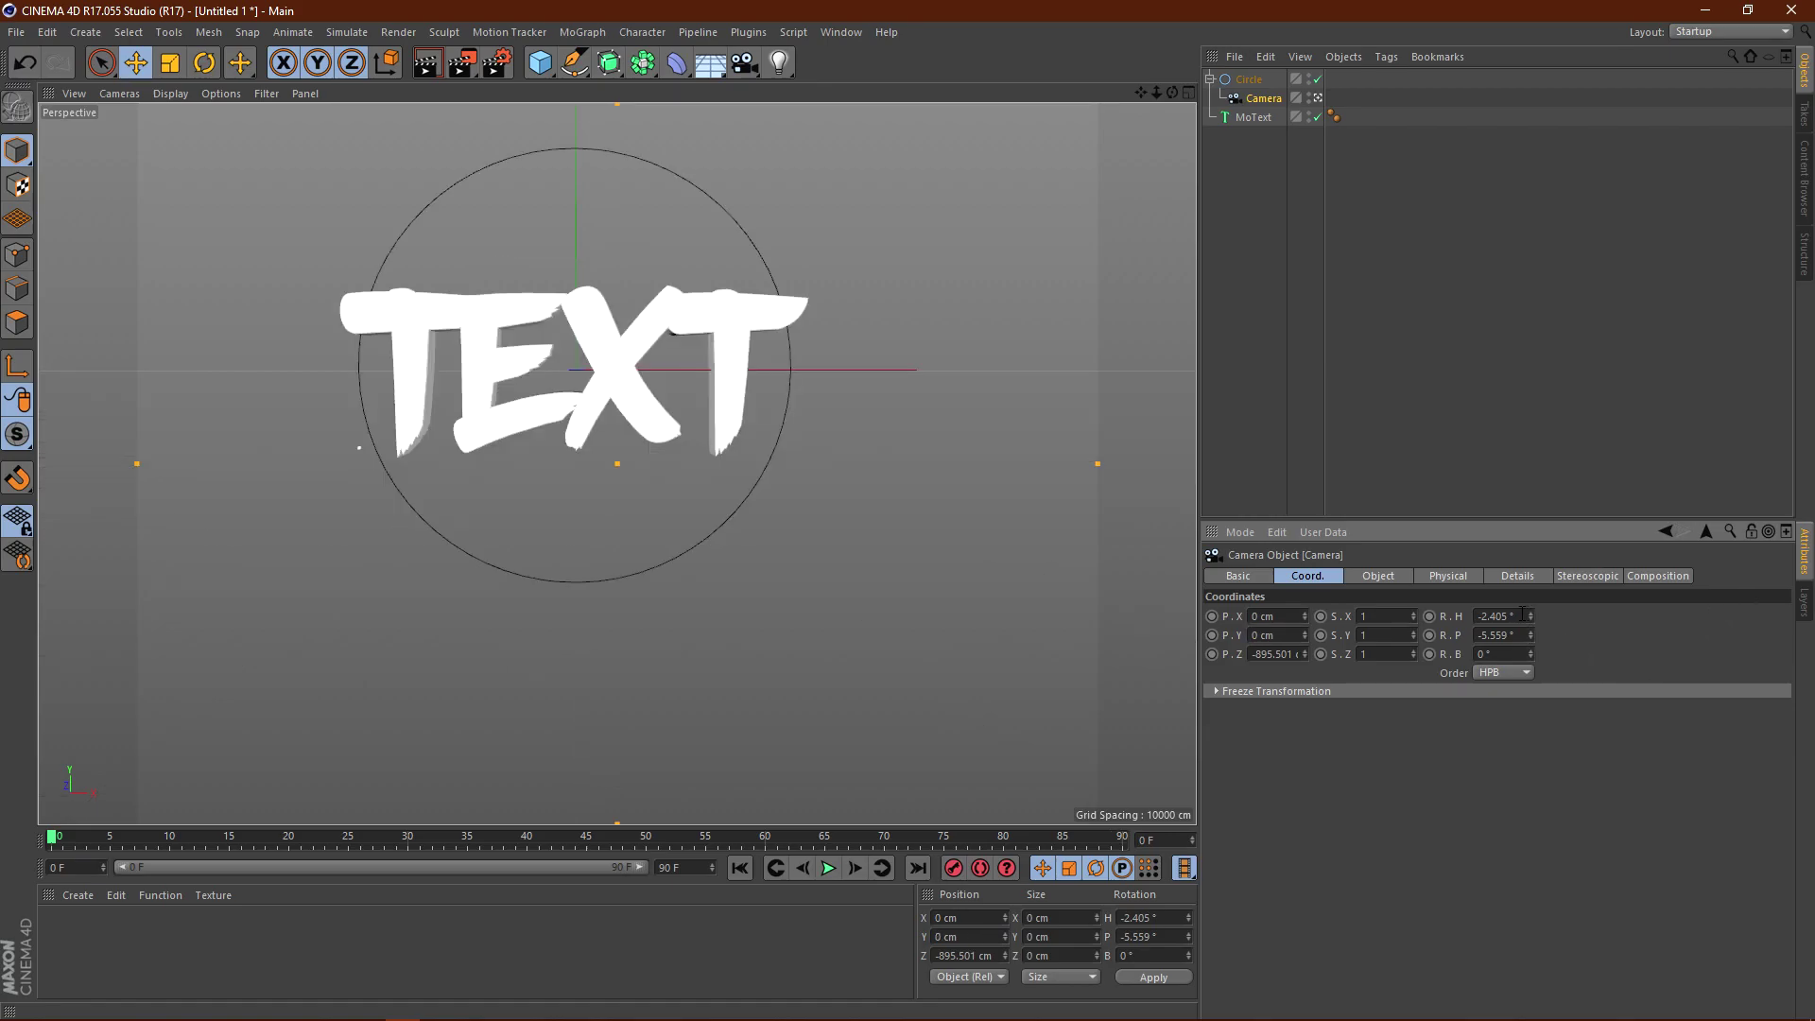
pyautogui.doubleClick(1522, 616)
pyautogui.write('0')
pyautogui.press('Return')
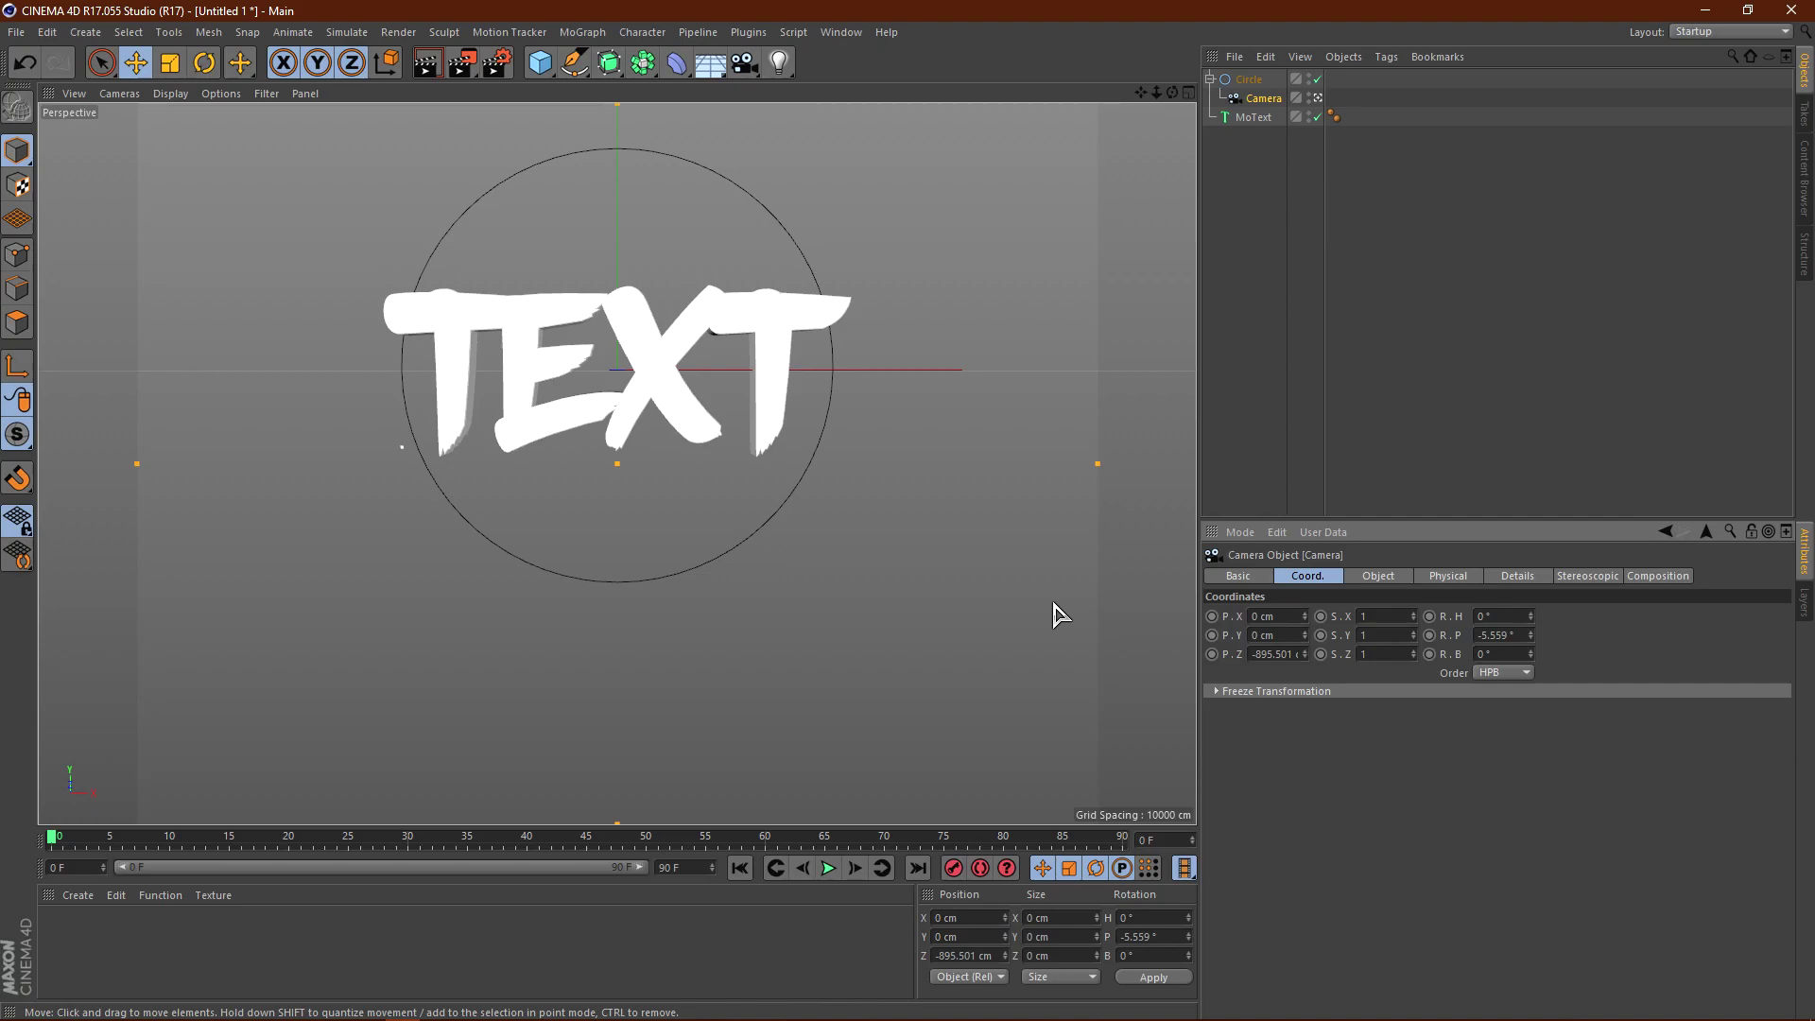
pyautogui.doubleClick(1521, 637)
pyautogui.write('0')
pyautogui.press('Return')
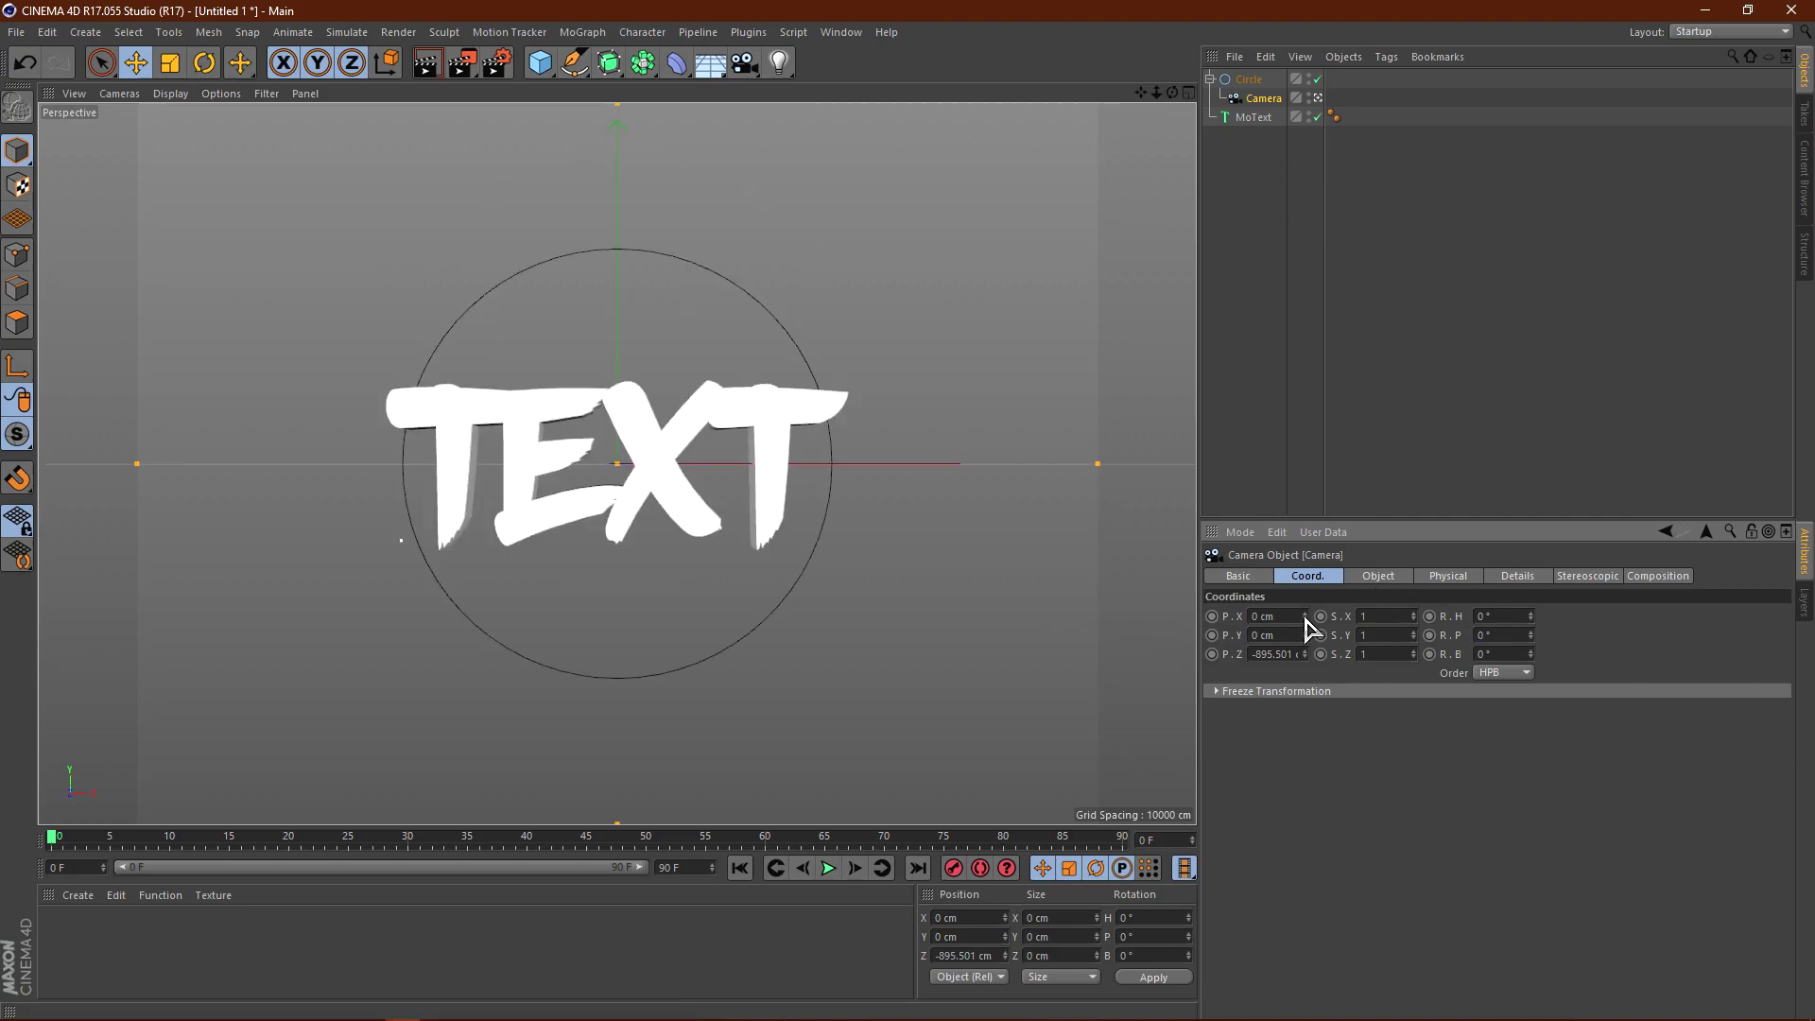
pyautogui.moveTo(1306, 656); pyautogui.dragTo(1306, 606)
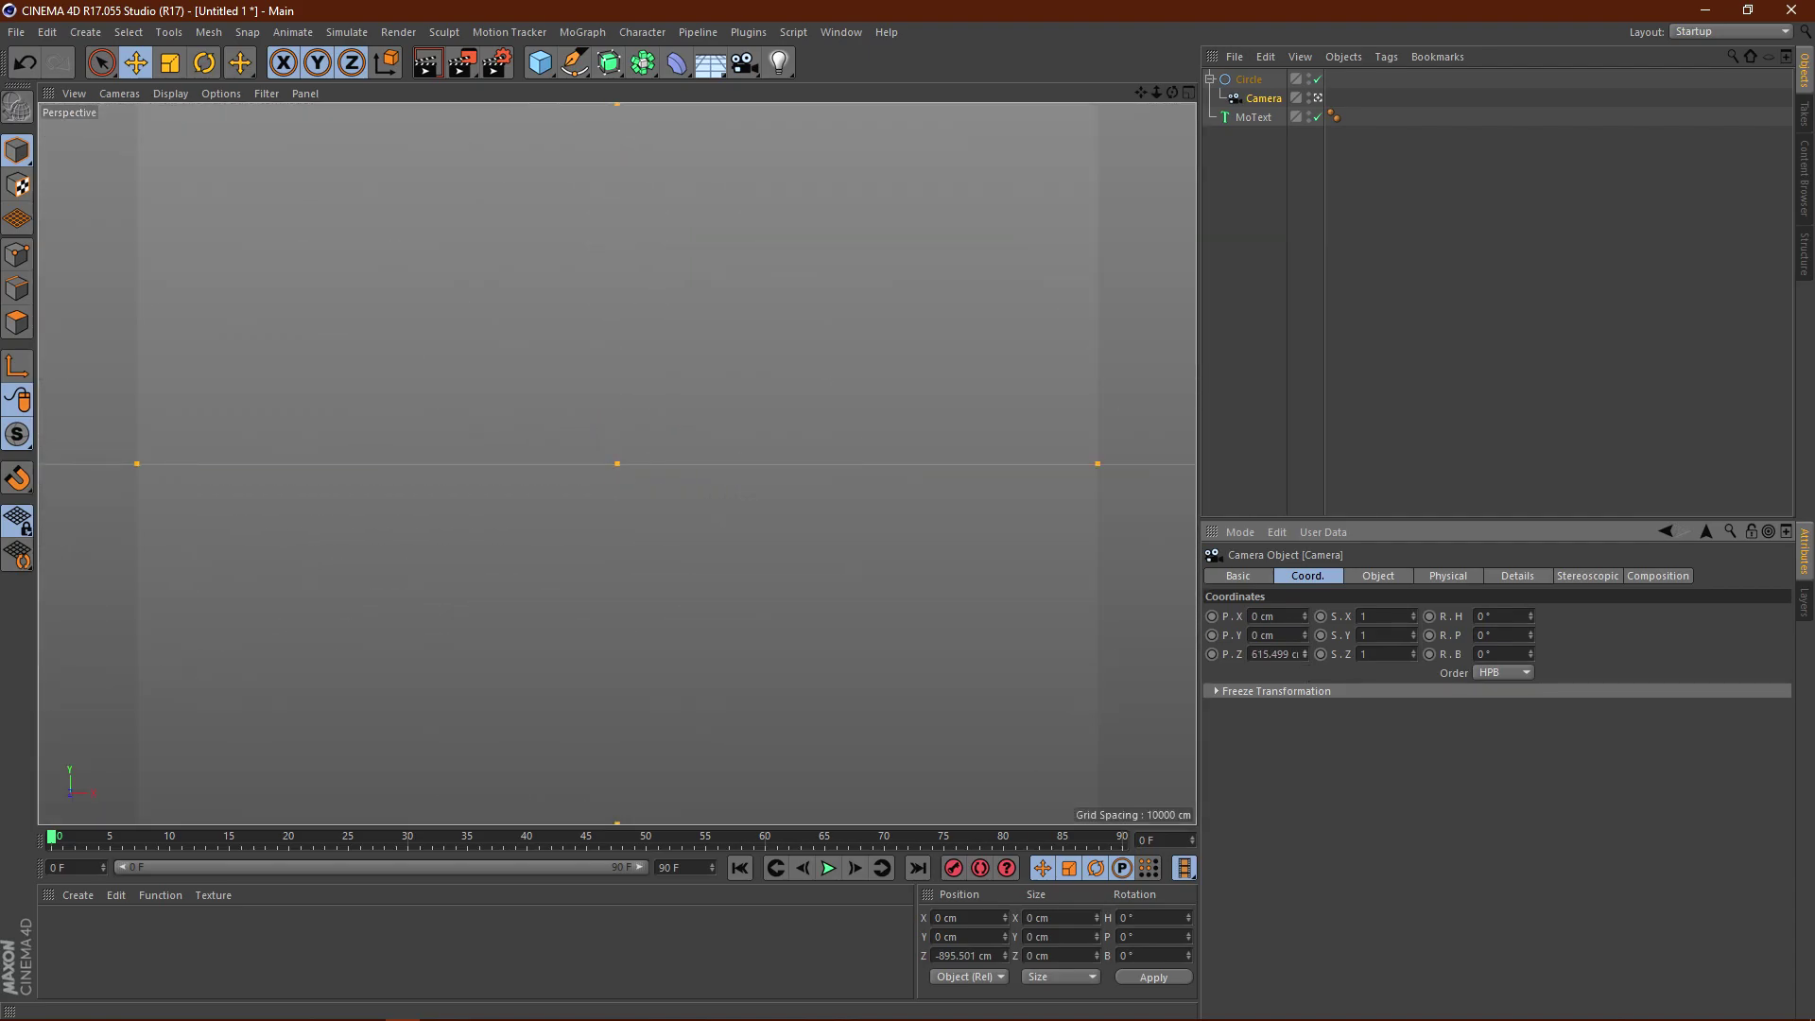
# - Keyframe camera Z at frame 0, then pull it back to -1481.501 cm around frame 20
pyautogui.moveTo(1305, 605)
pyautogui.mouseDown()
pyautogui.moveTo(1306, 638)
pyautogui.moveTo(1306, 586)
pyautogui.mouseUp()
pyautogui.press('F9')
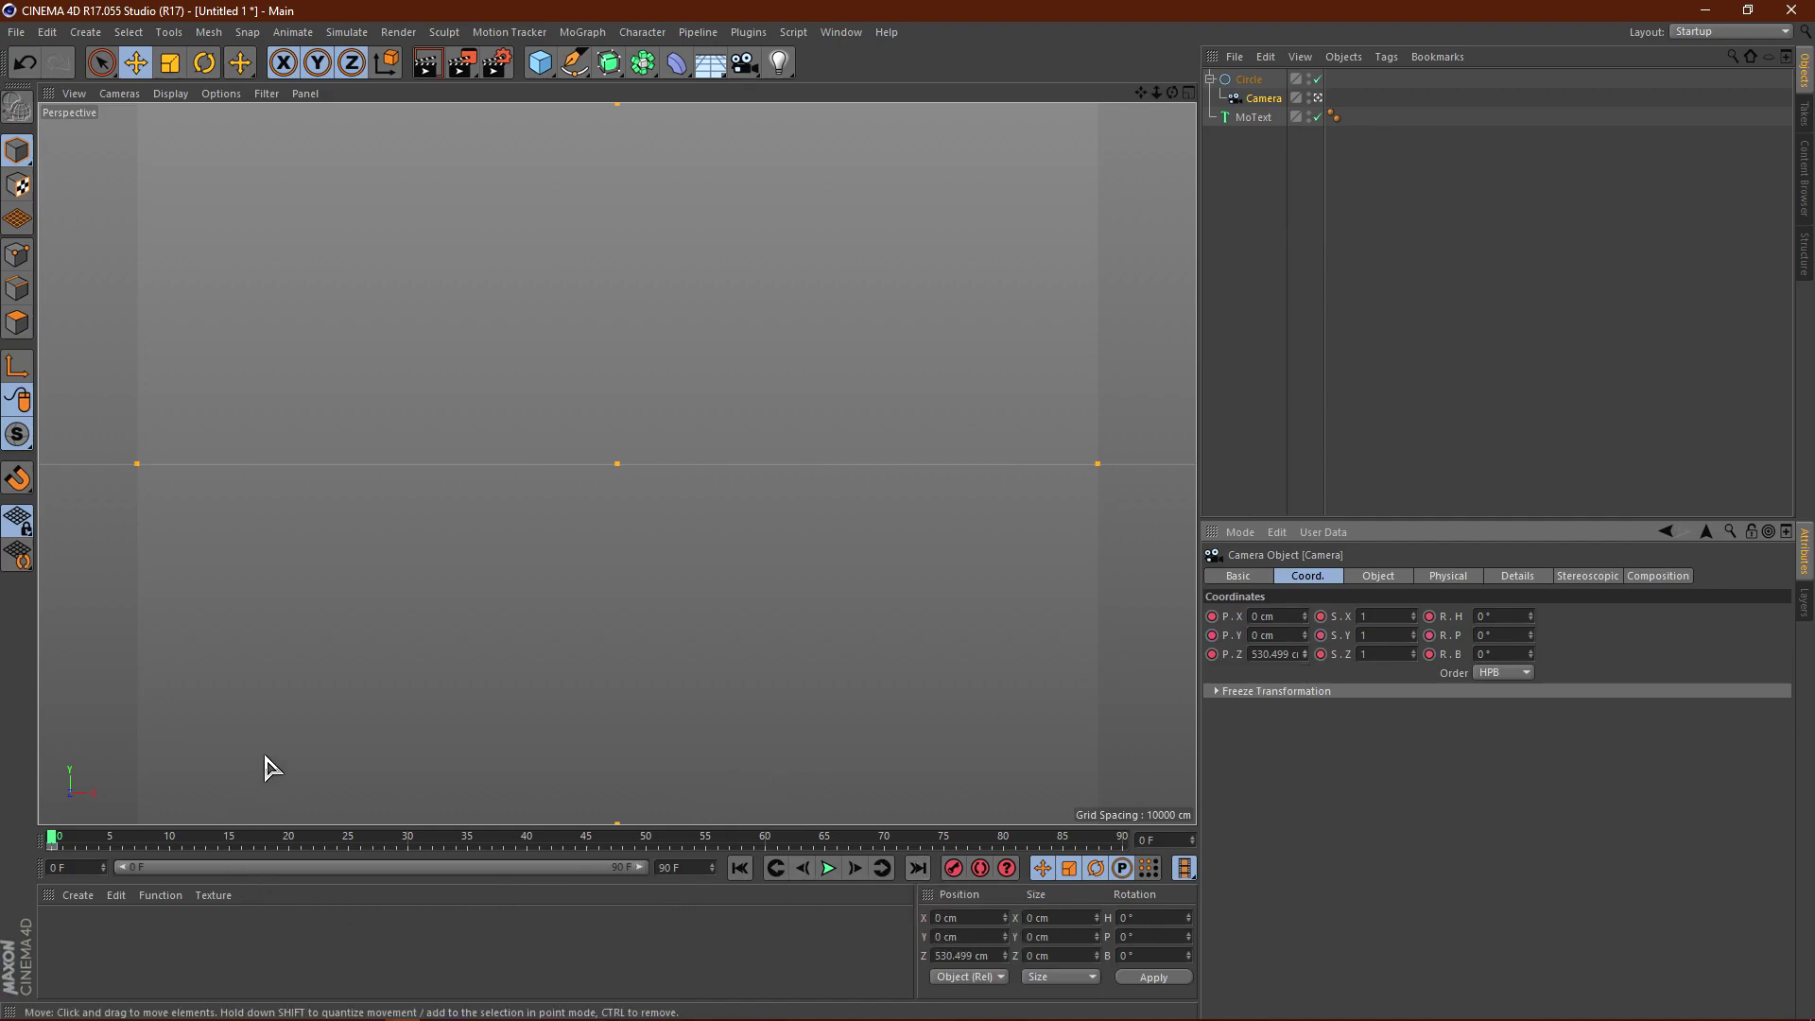
pyautogui.moveTo(56, 844); pyautogui.dragTo(292, 895)
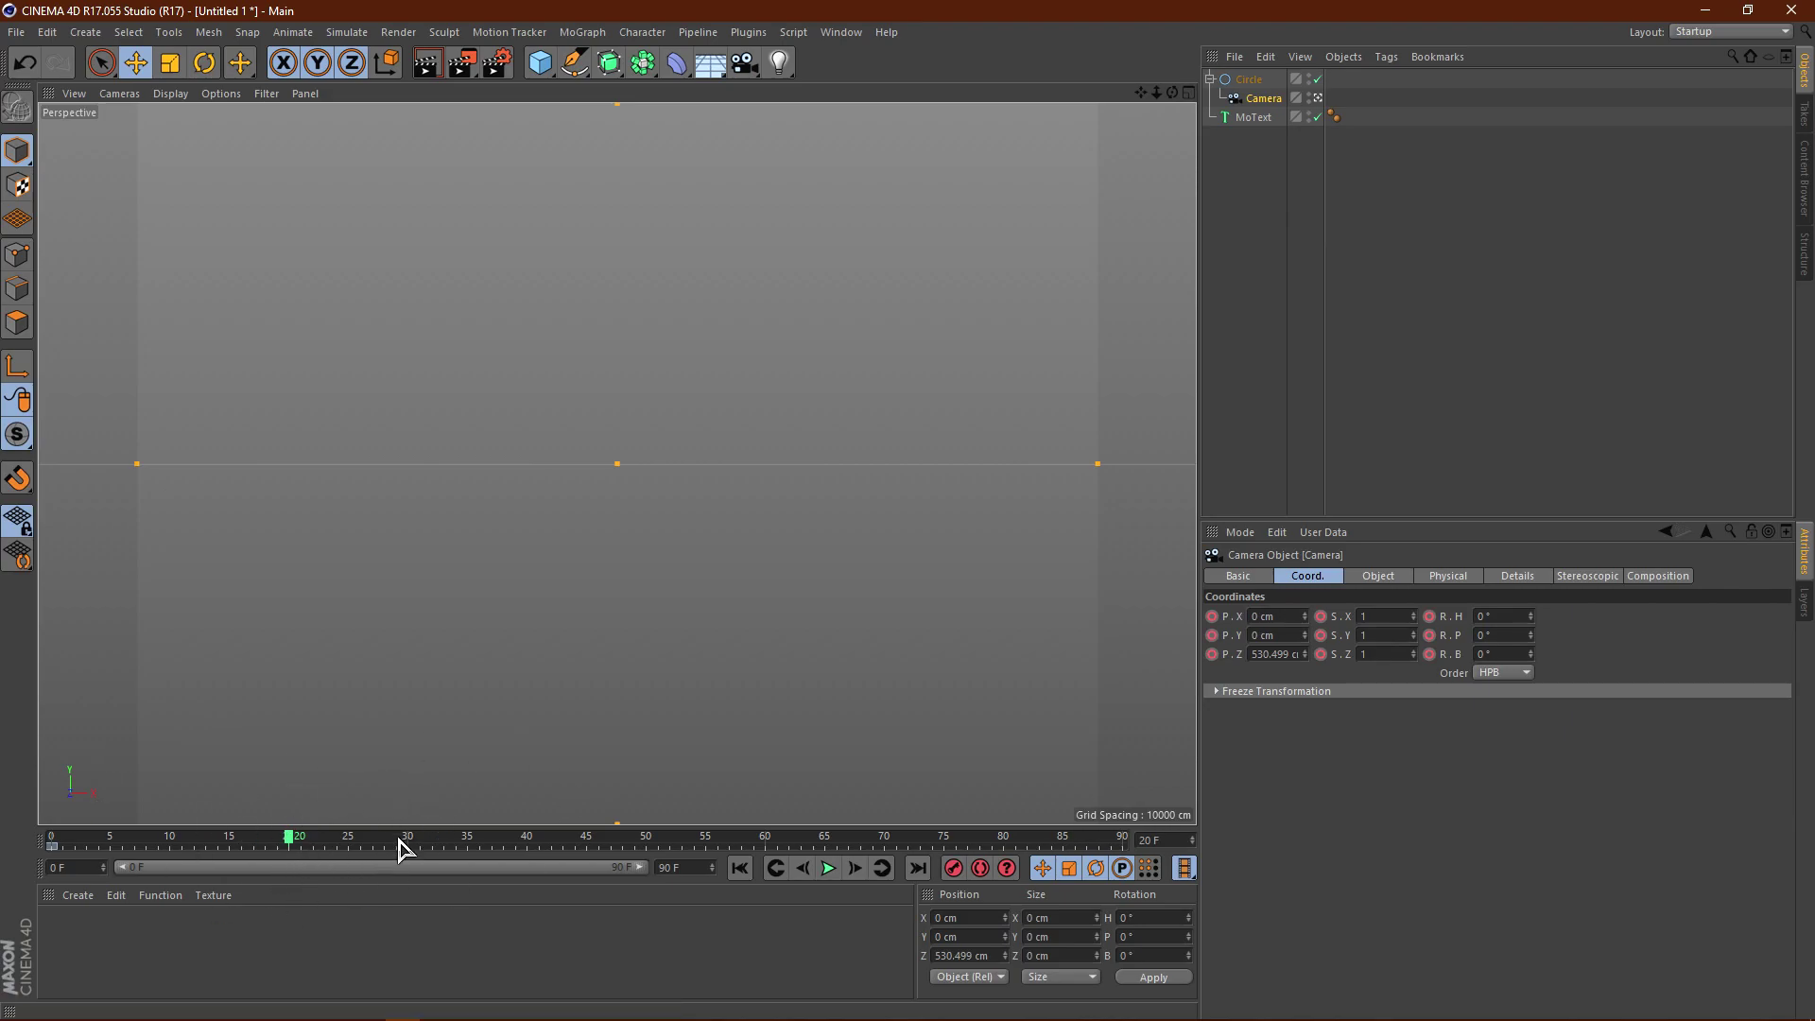
pyautogui.press('f')
pyautogui.press('f')
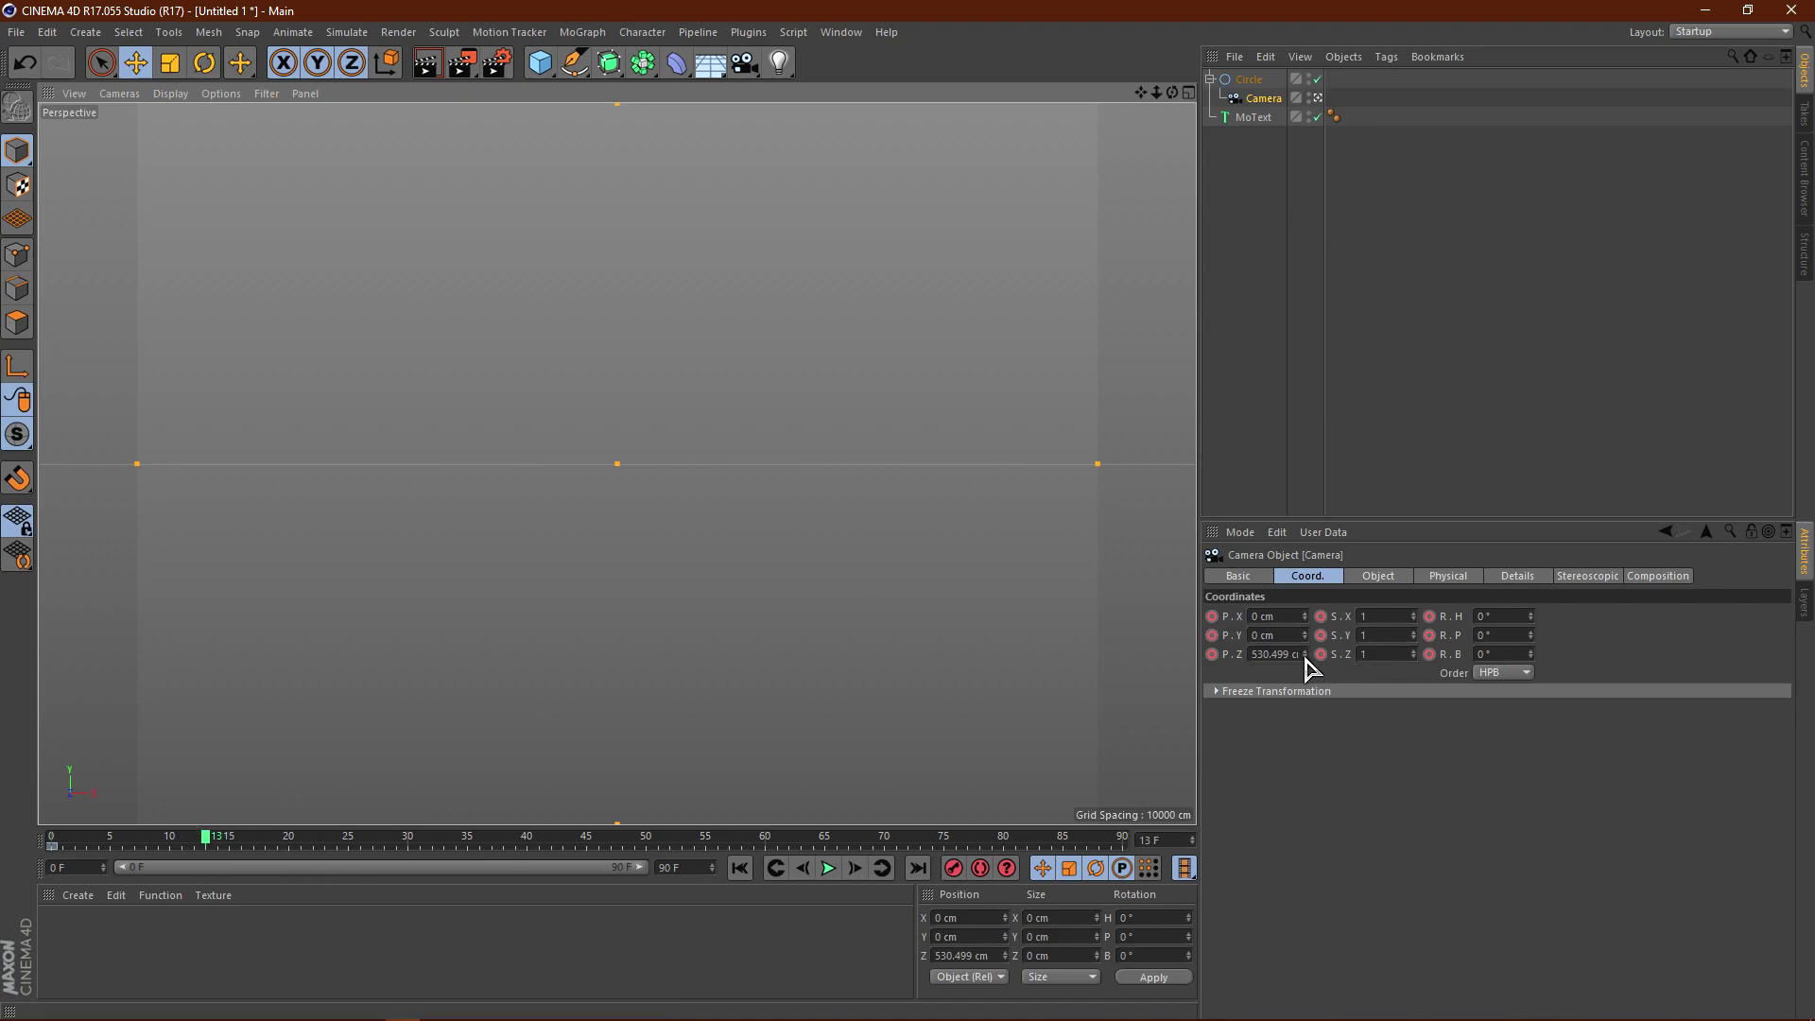
pyautogui.moveTo(1304, 654); pyautogui.dragTo(1305, 794)
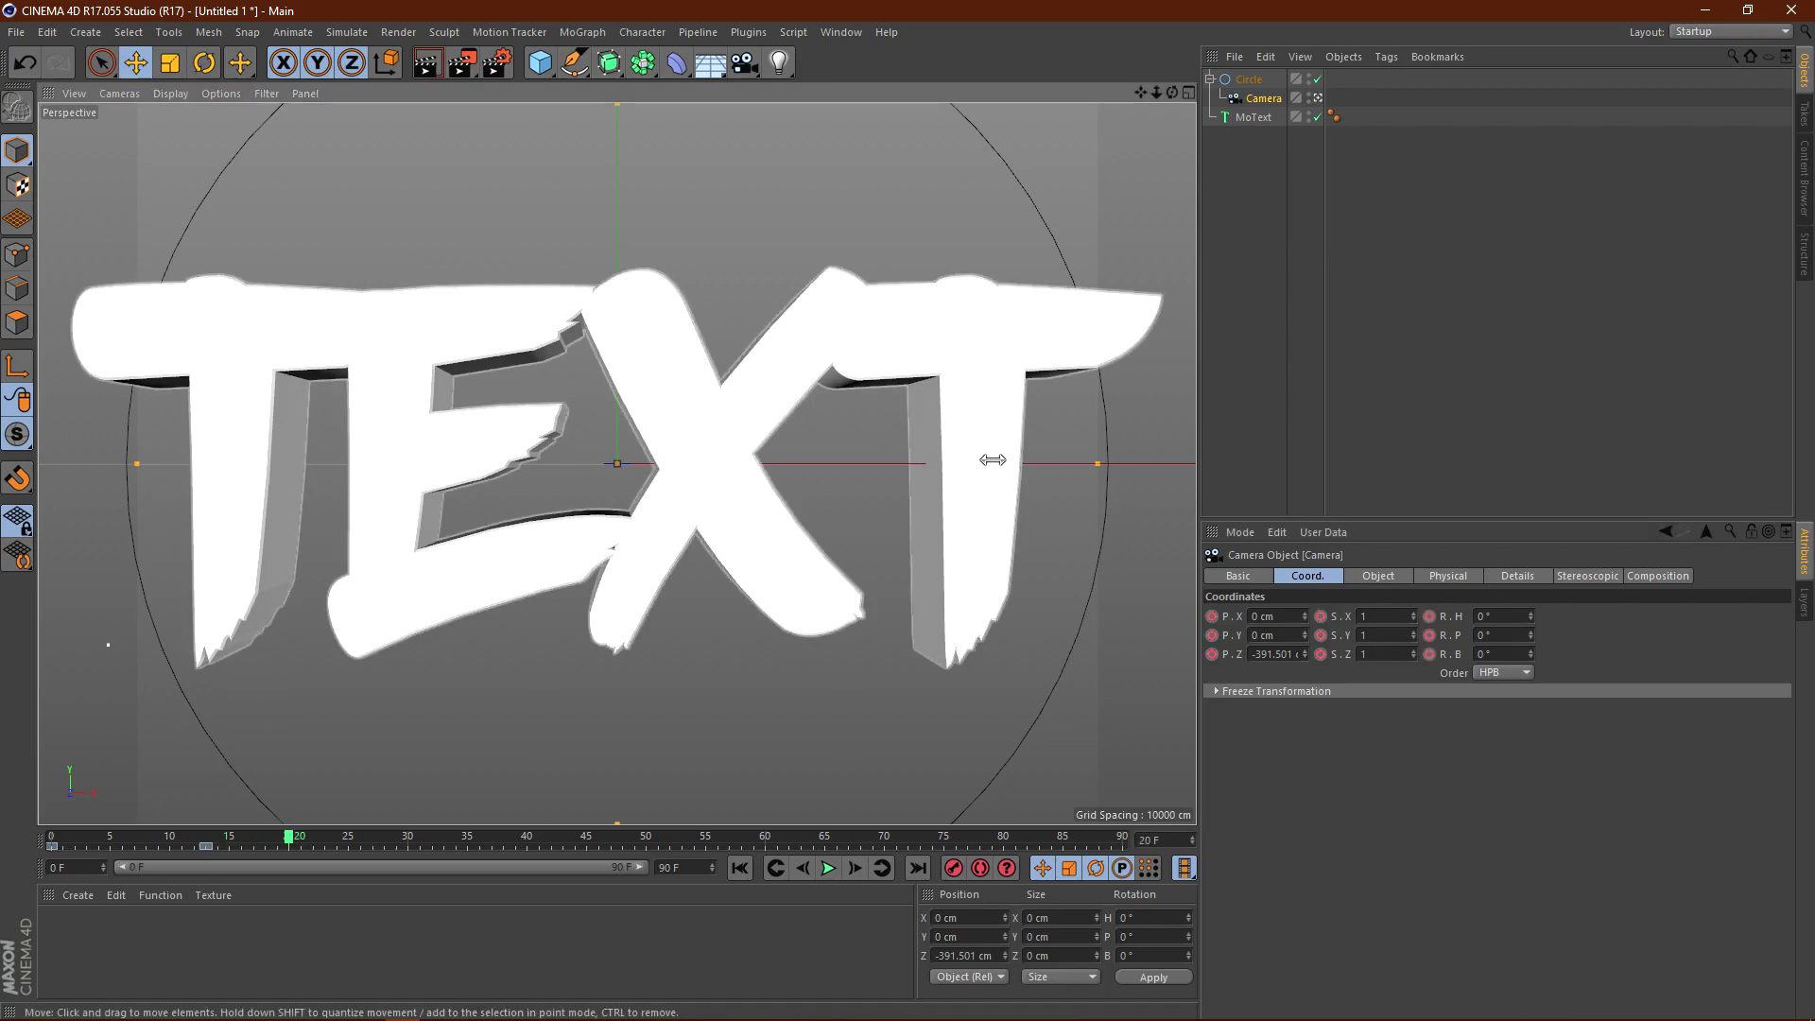
pyautogui.moveTo(1306, 655); pyautogui.dragTo(1310, 664)
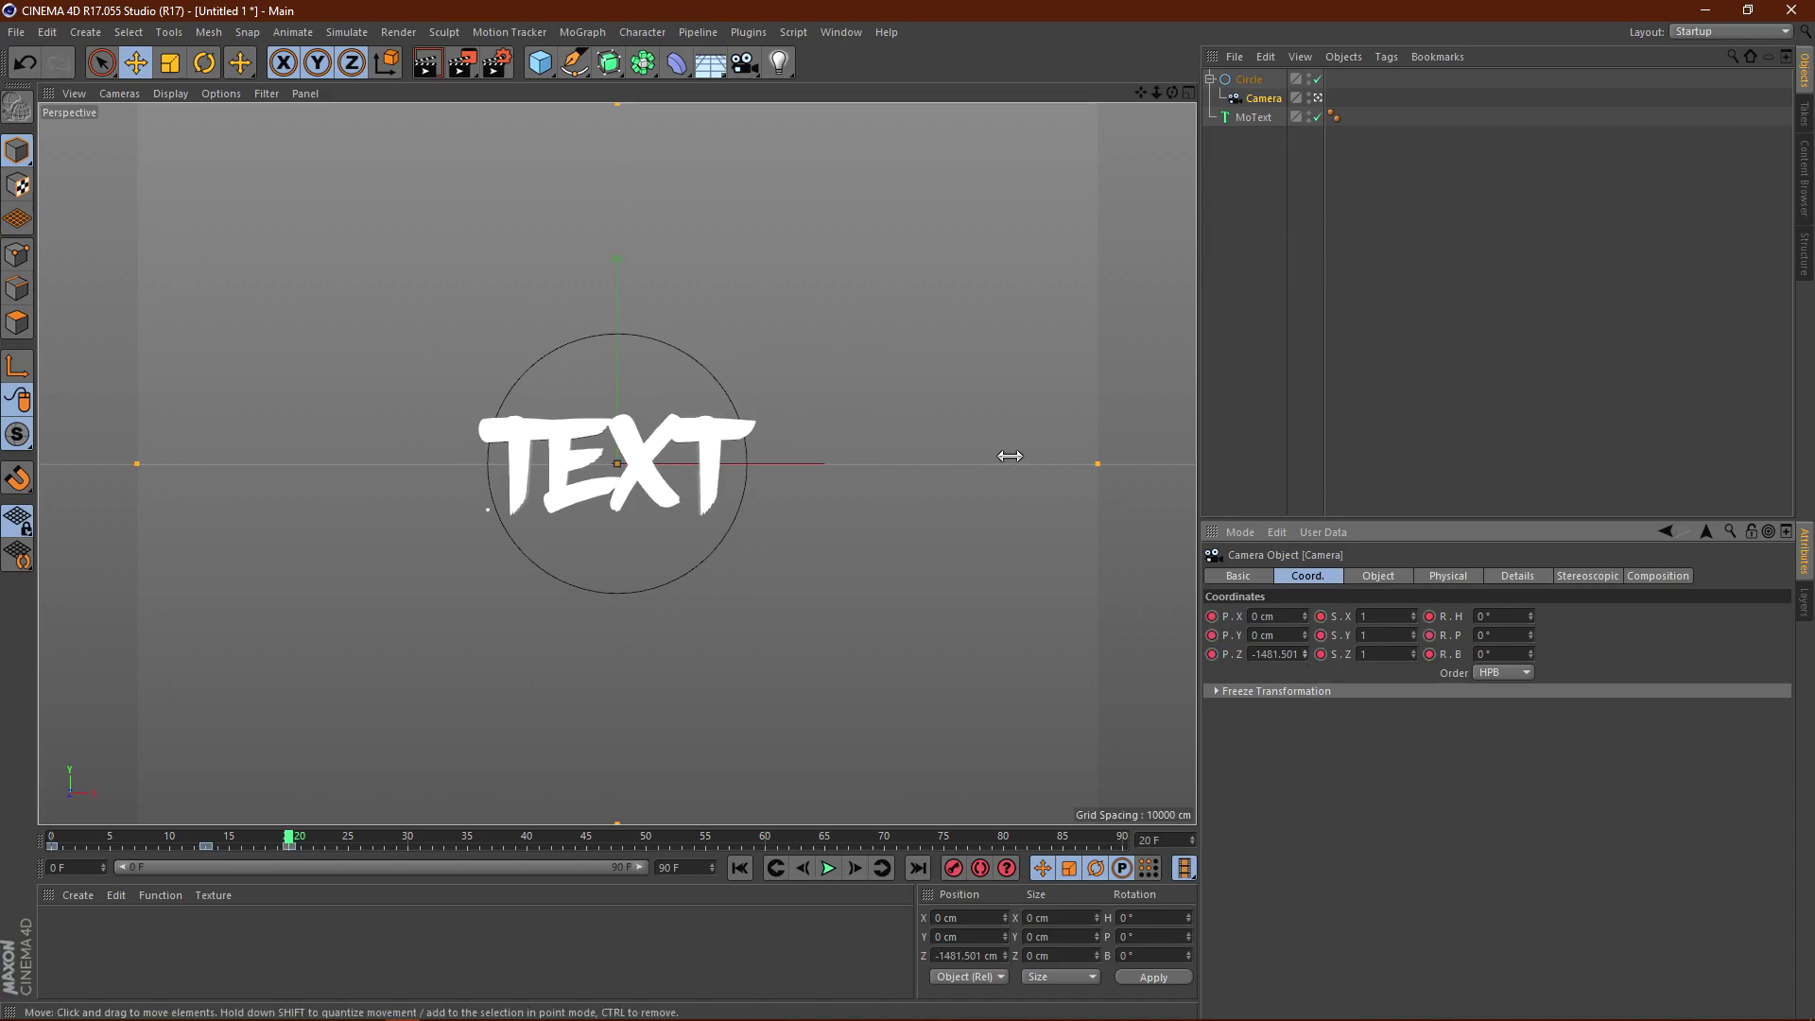
# - Bring the camera closer to Z -623.501 cm at frame 35 and play back the dolly
pyautogui.moveTo(292, 845); pyautogui.dragTo(490, 855)
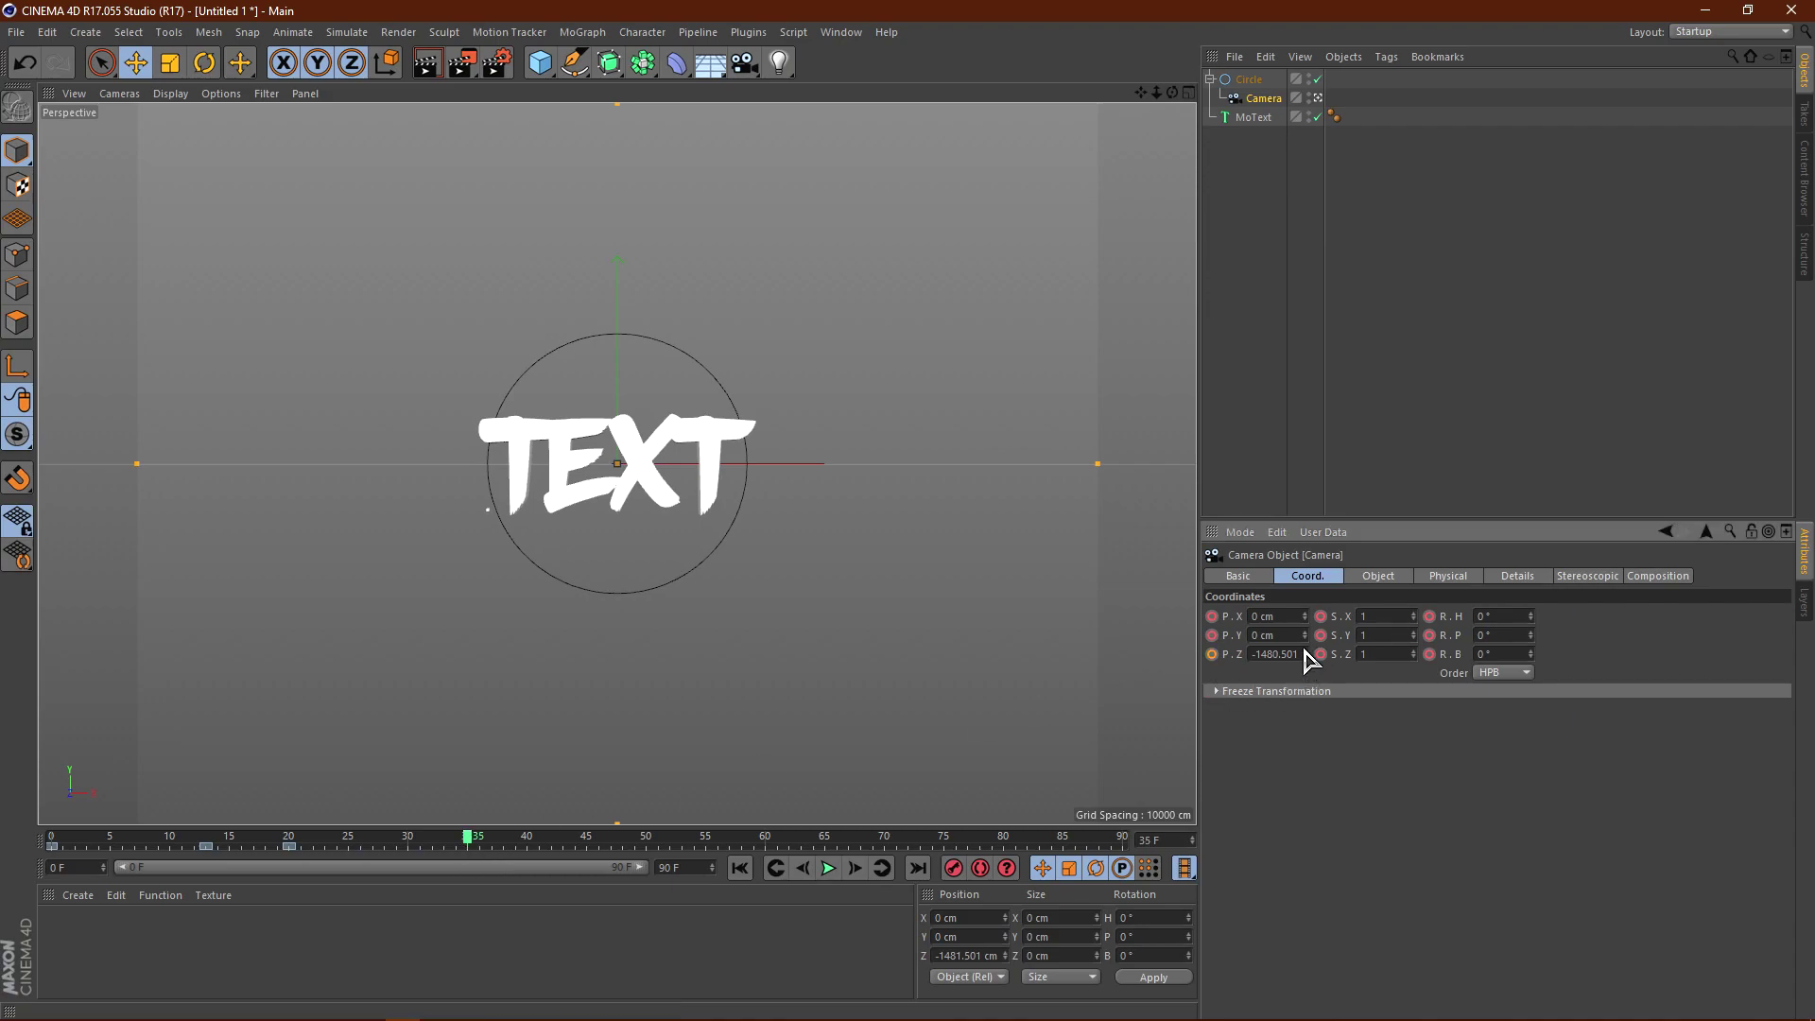
pyautogui.moveTo(1309, 659)
pyautogui.mouseDown()
pyautogui.moveTo(1310, 638)
pyautogui.moveTo(1289, 646)
pyautogui.mouseUp()
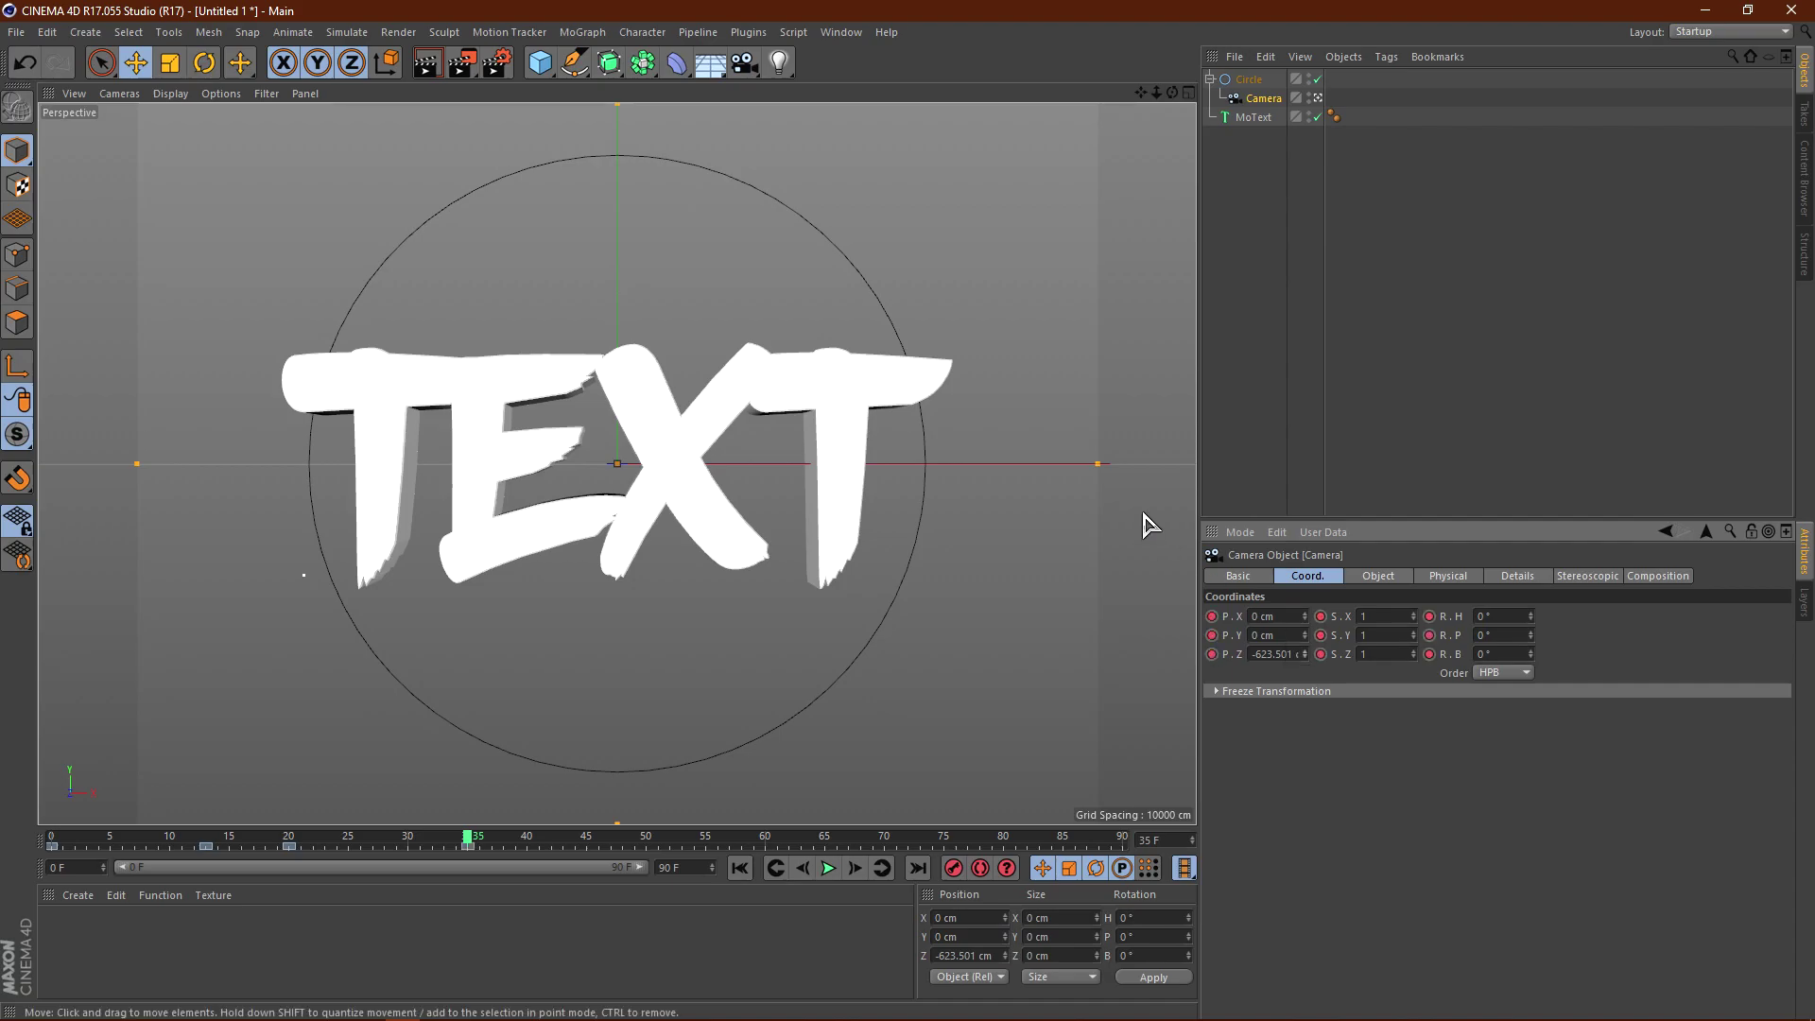
pyautogui.moveTo(470, 844); pyautogui.dragTo(2, 859)
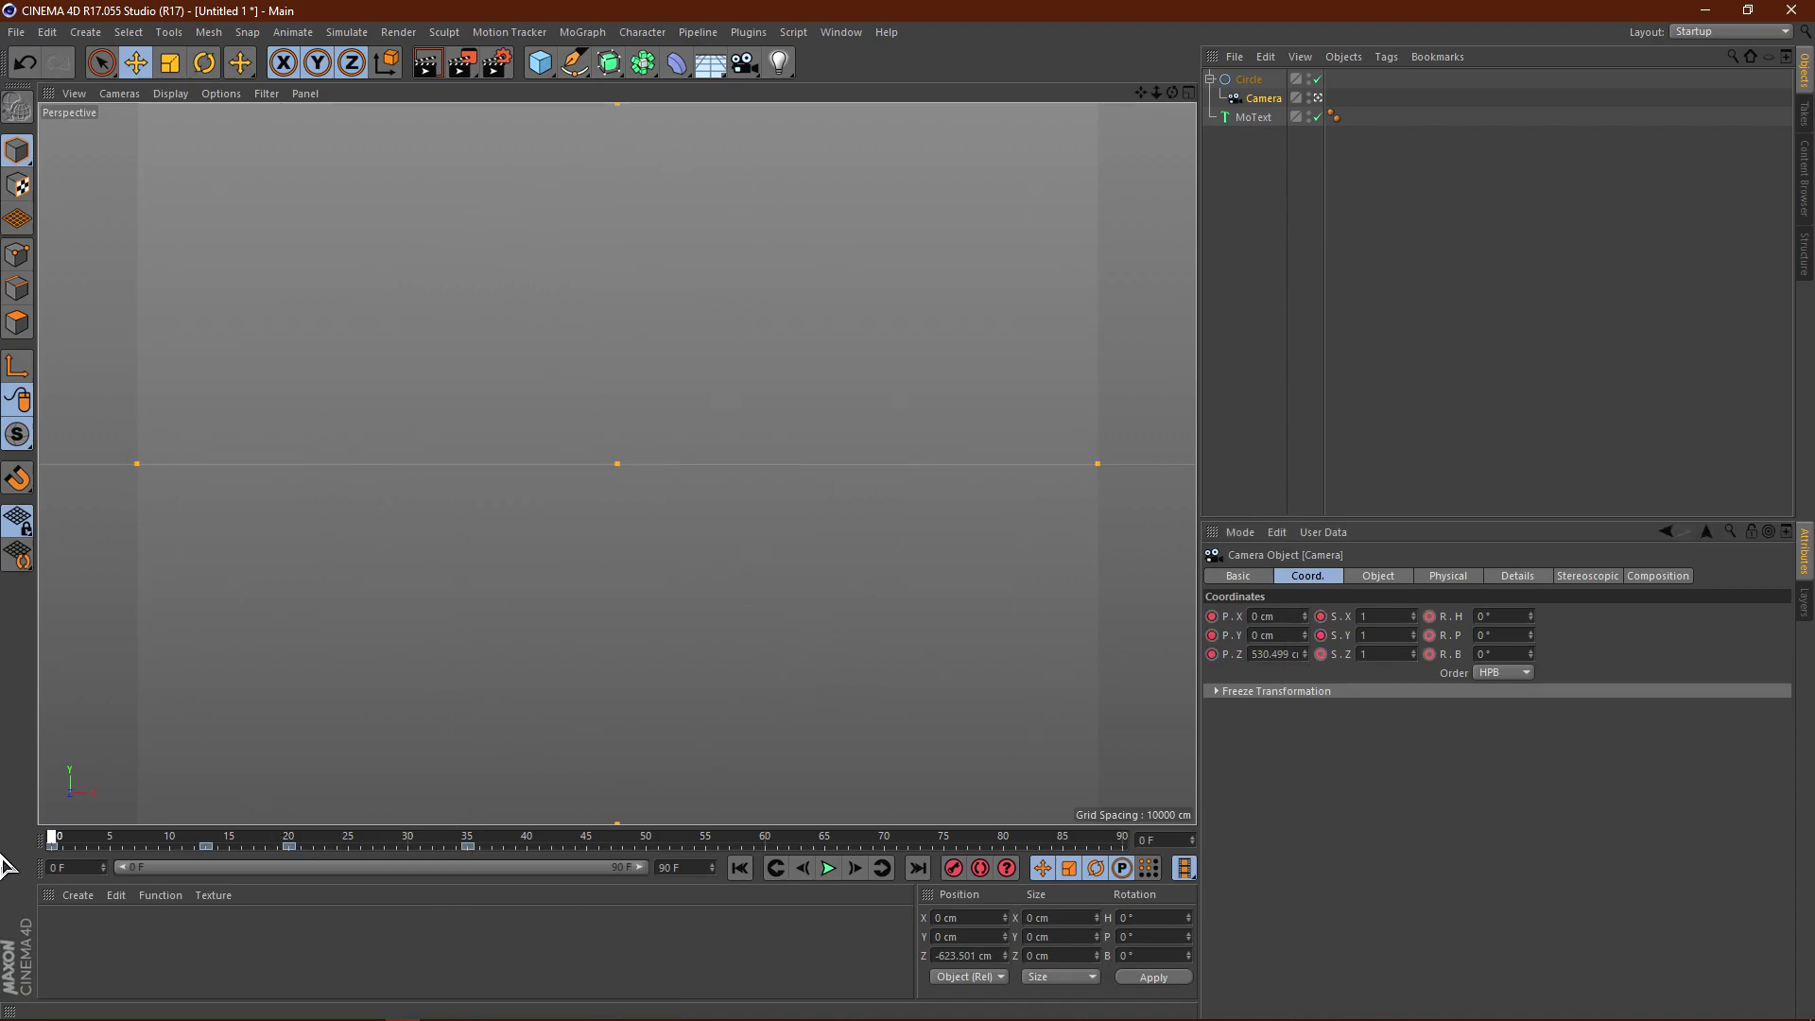
pyautogui.press('F8')
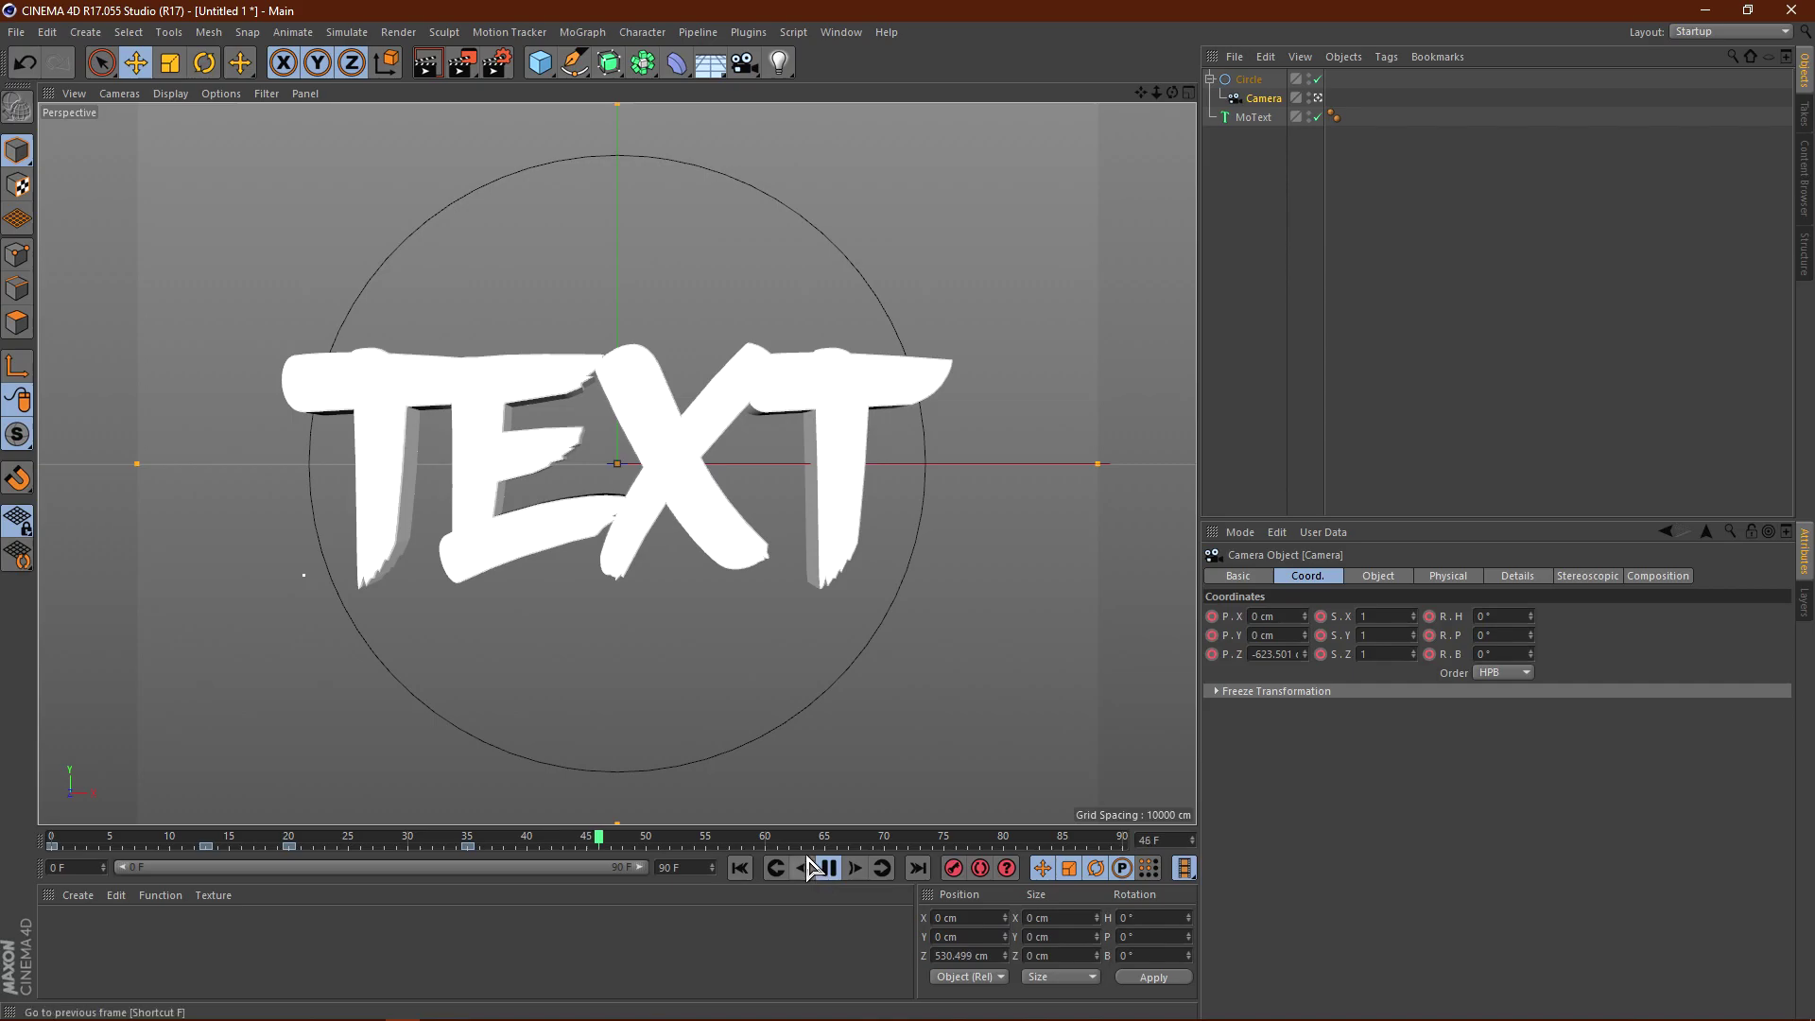
pyautogui.press('F8')
pyautogui.moveTo(716, 840); pyautogui.dragTo(52, 871)
pyautogui.press('F8')
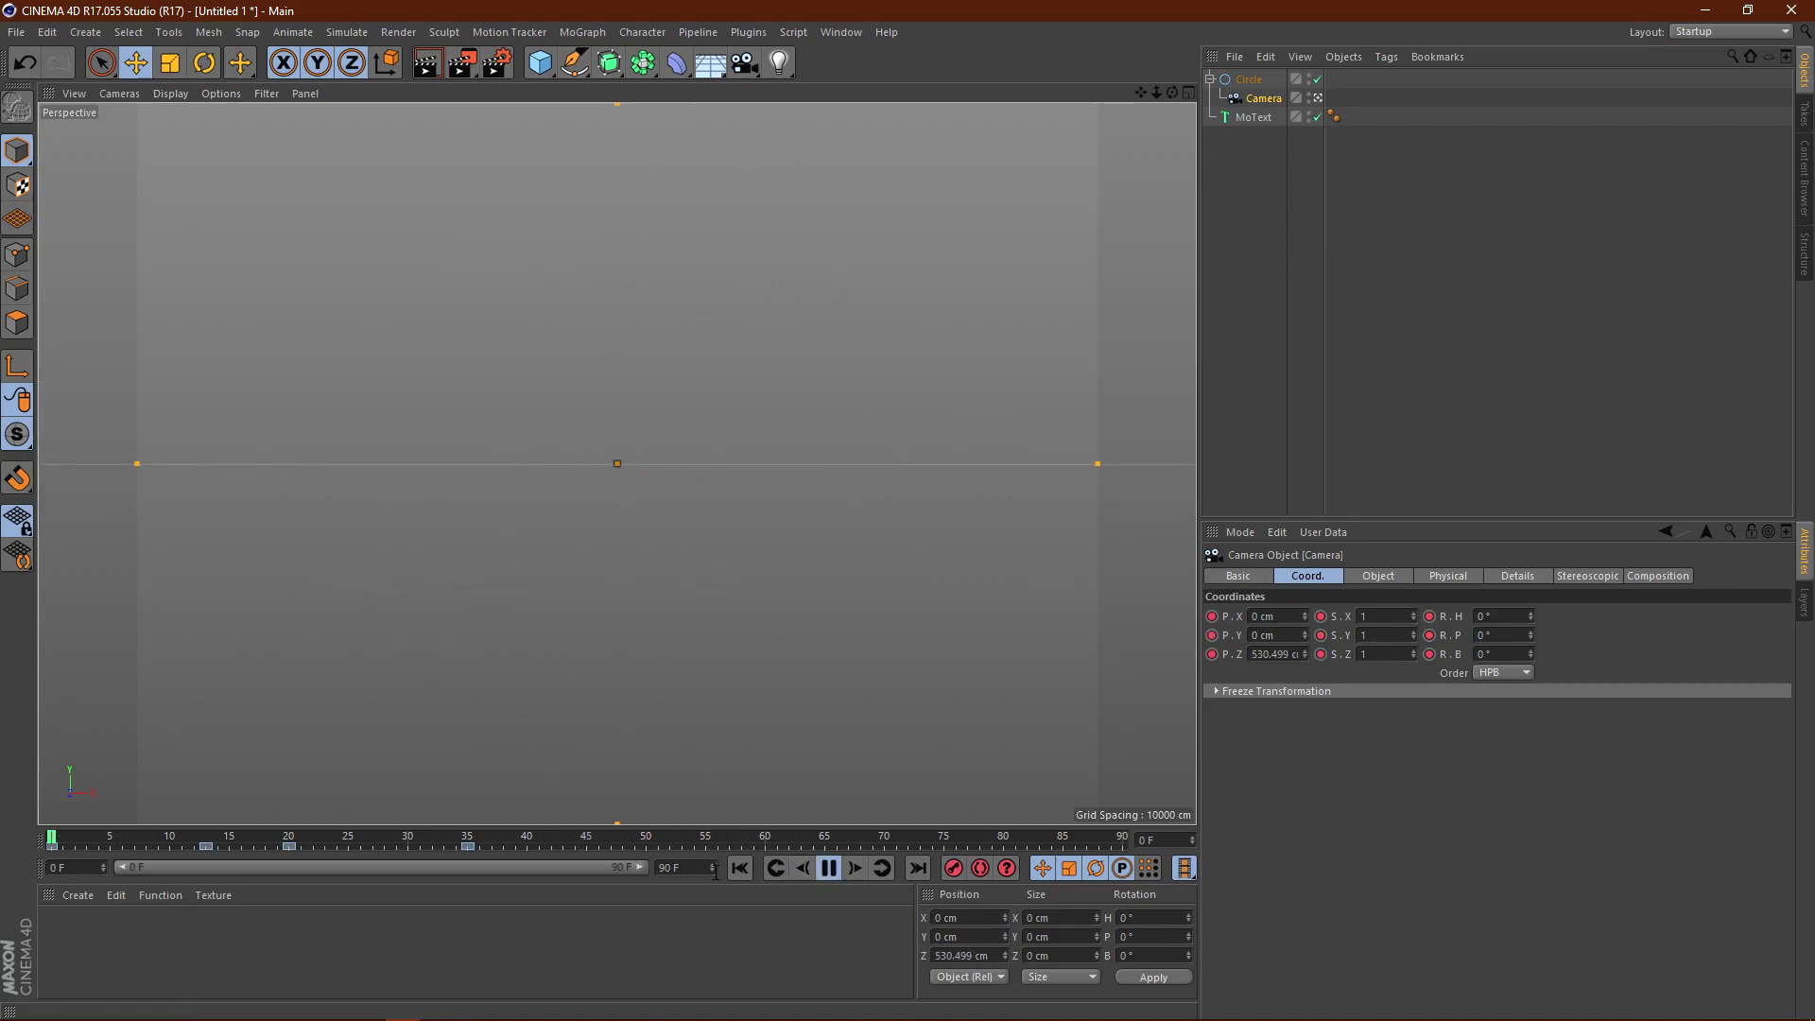
pyautogui.press('F8')
pyautogui.click(608, 845)
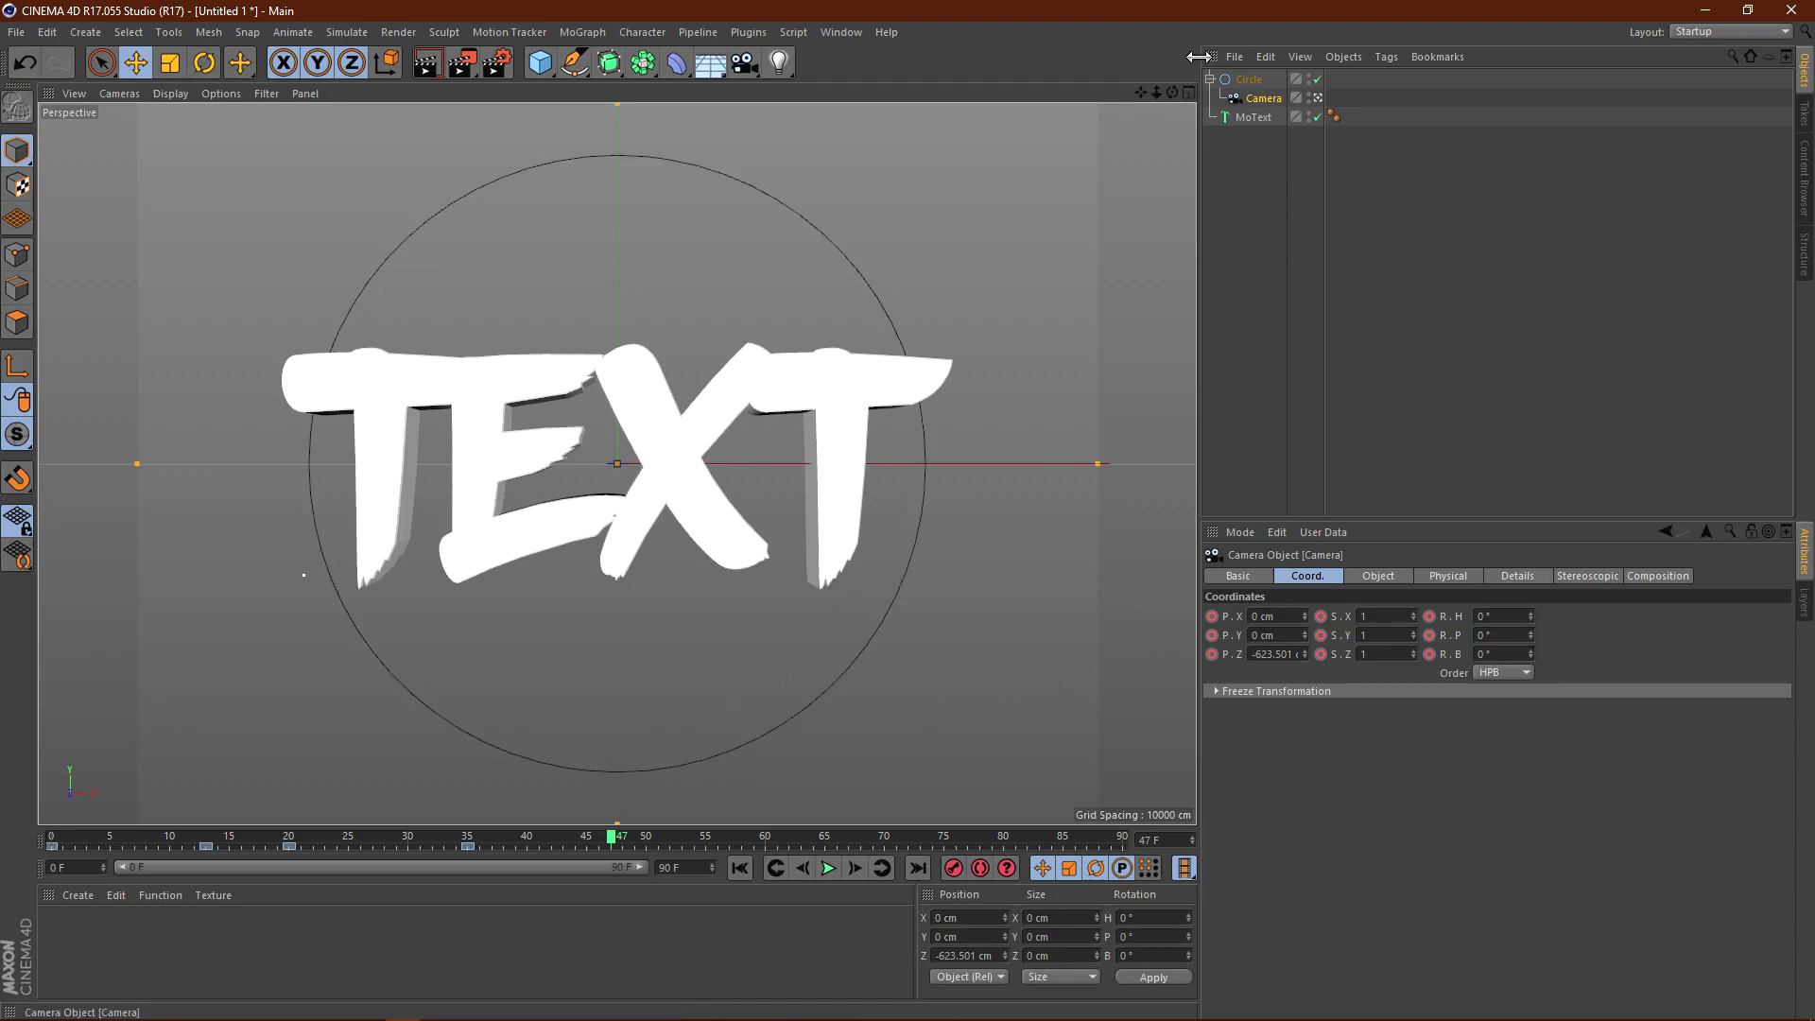
# - Select the Circle and rotate it at frame 20 to view TEXT at an angle
pyautogui.click(1249, 79)
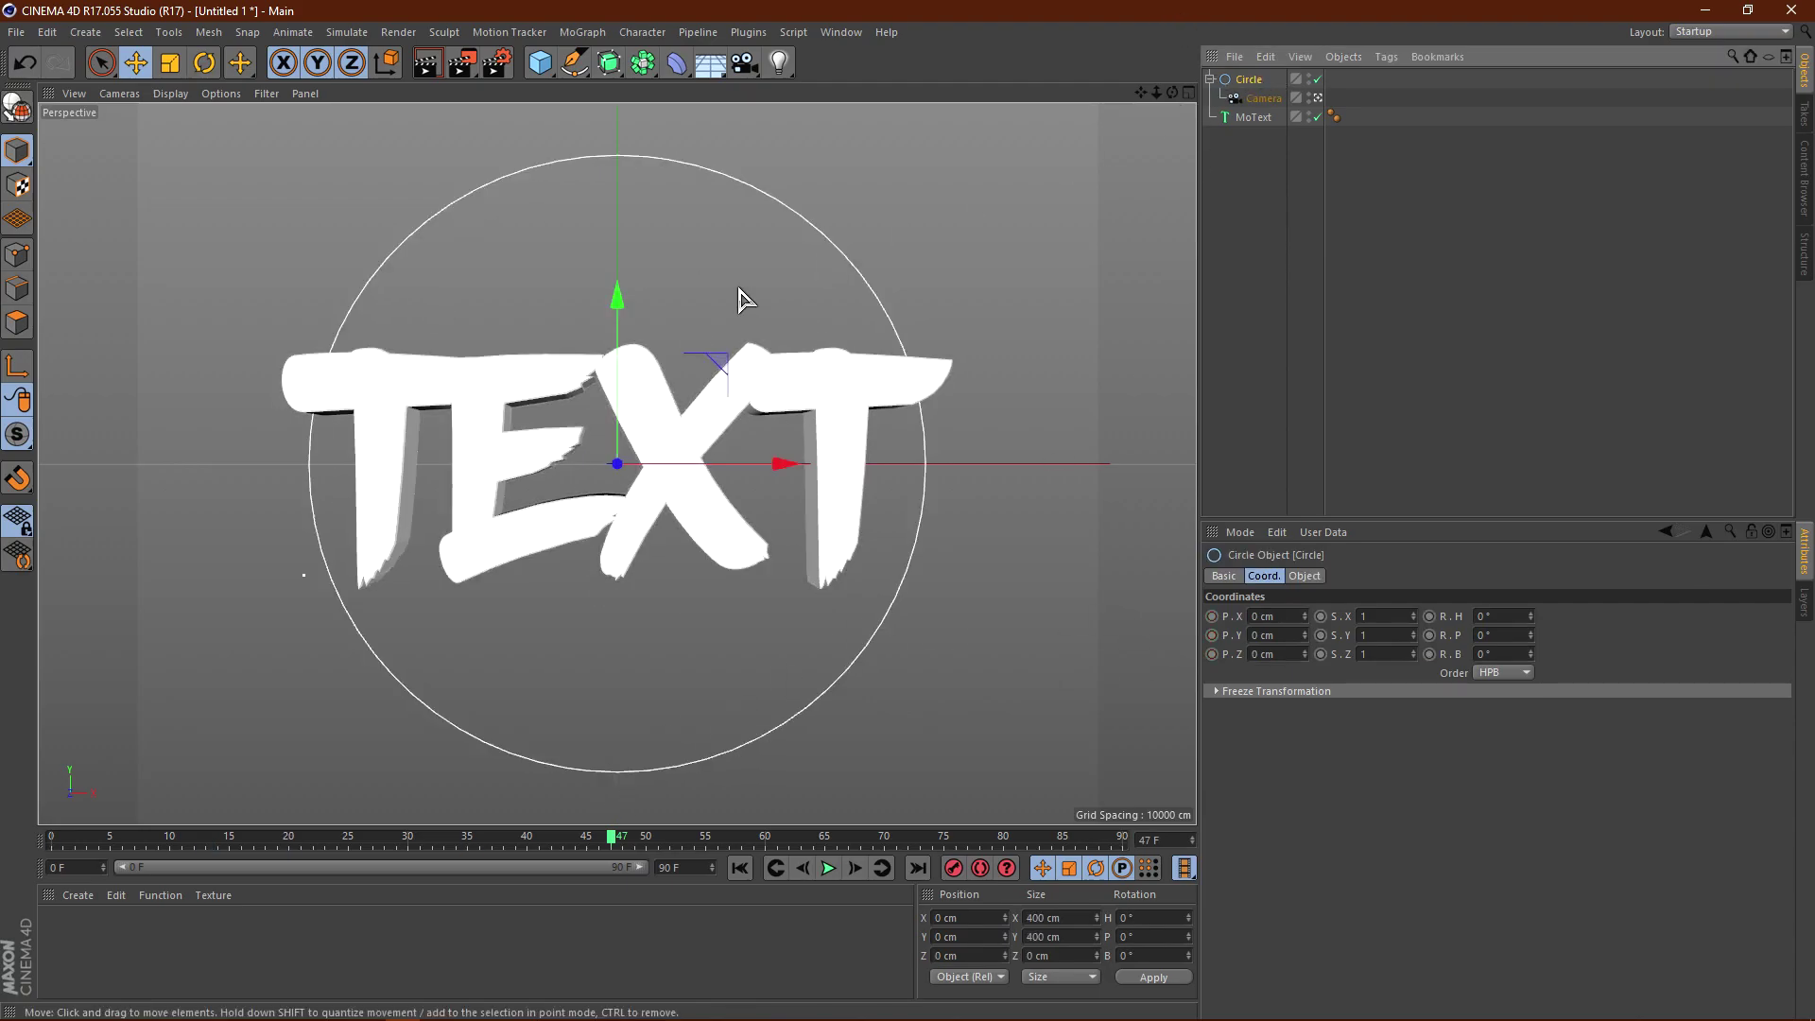
pyautogui.moveTo(612, 848); pyautogui.dragTo(5, 840)
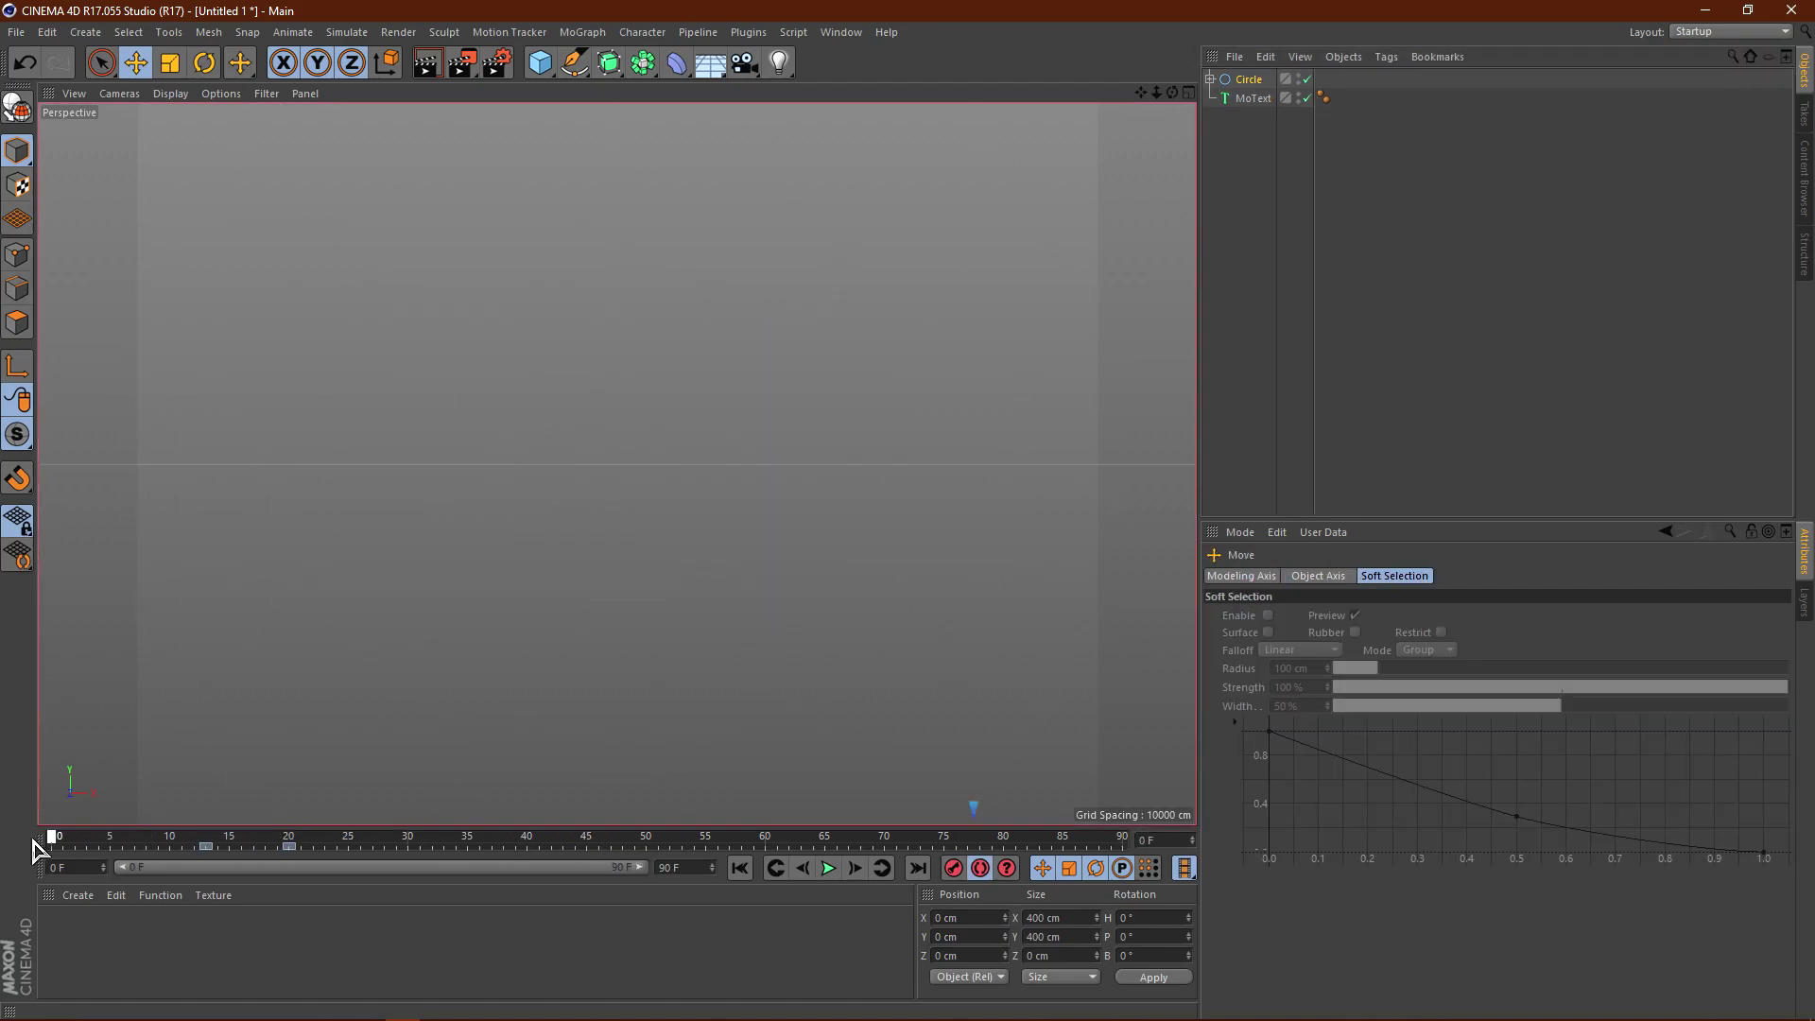
pyautogui.moveTo(42, 841); pyautogui.dragTo(295, 885)
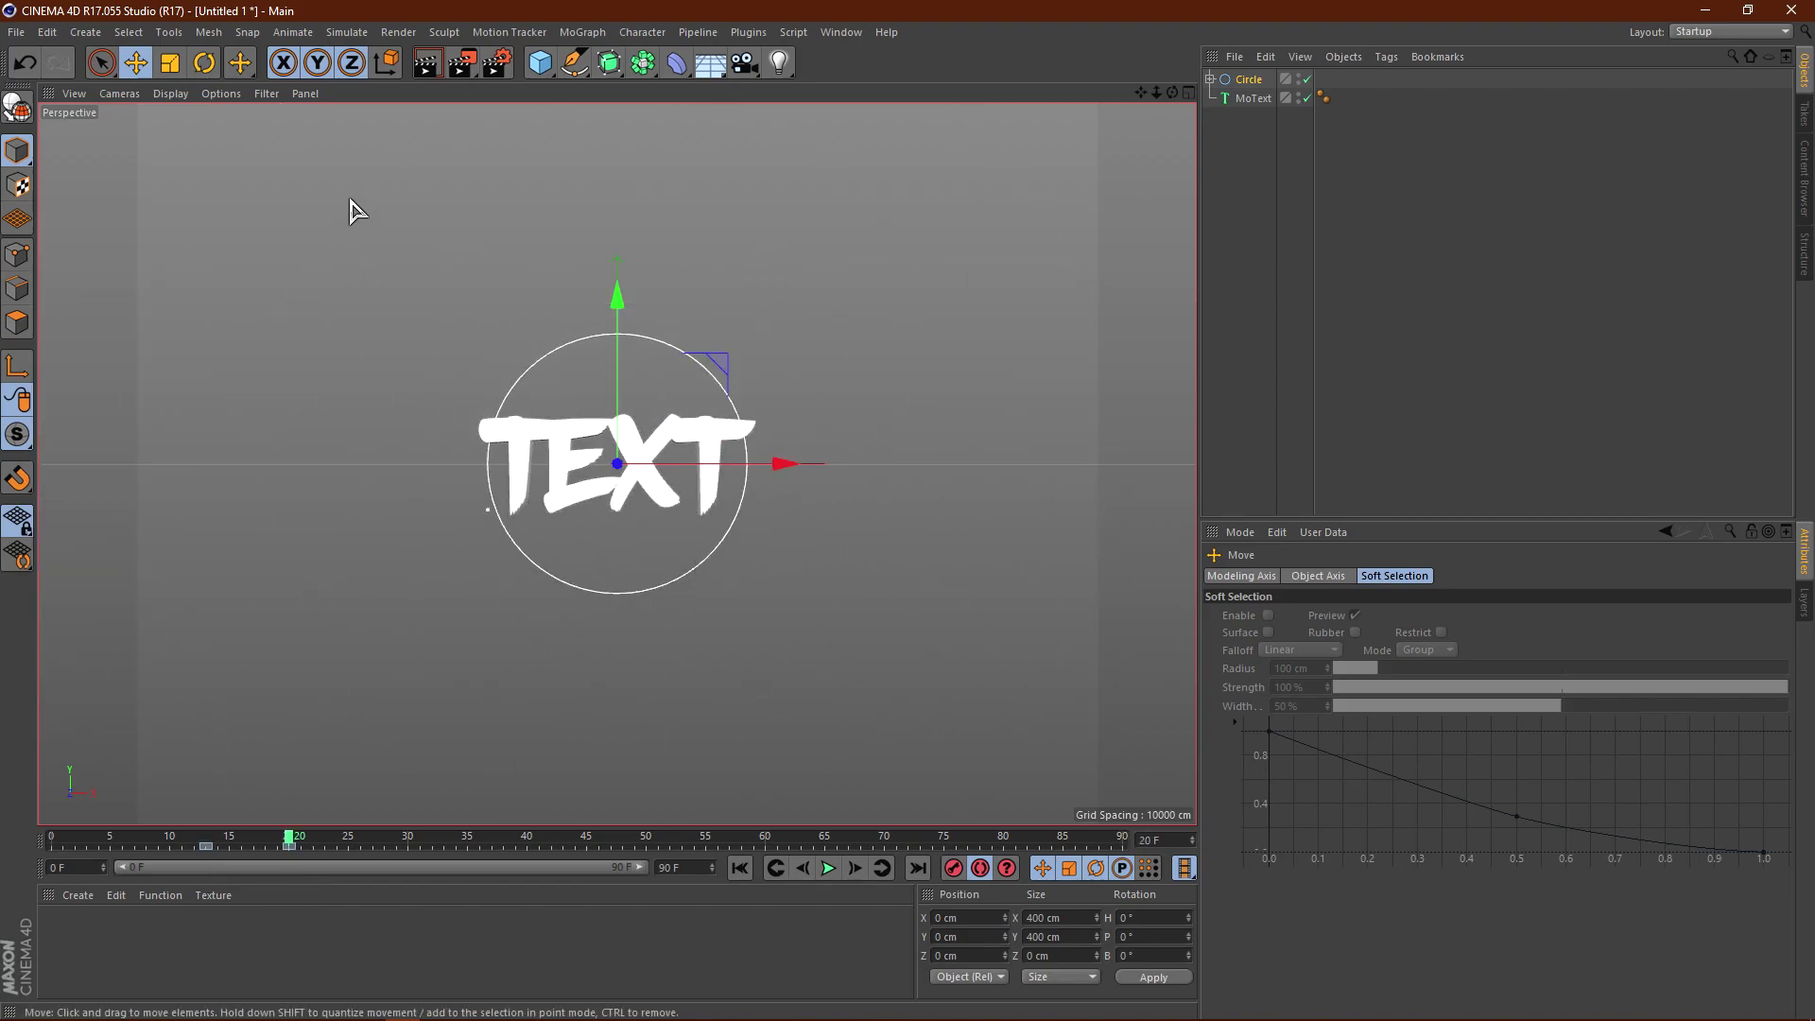
pyautogui.click(205, 62)
pyautogui.moveTo(662, 515); pyautogui.dragTo(898, 409)
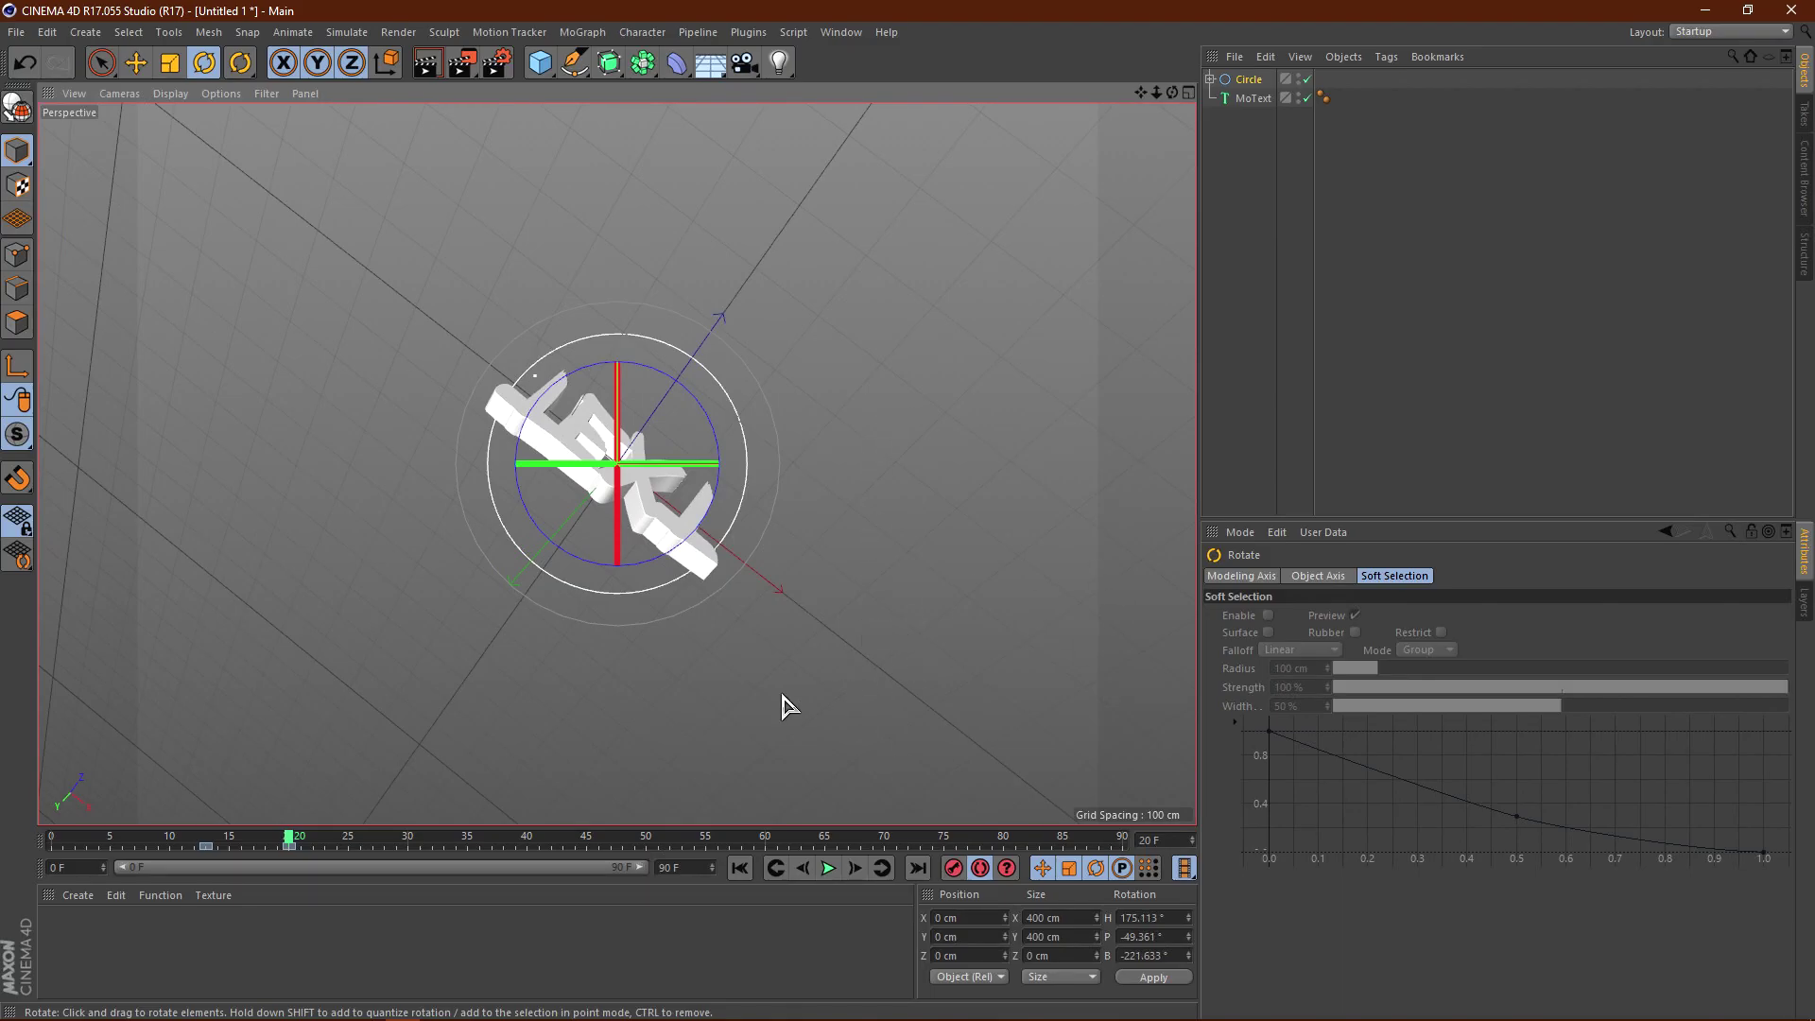
pyautogui.moveTo(289, 836); pyautogui.dragTo(110, 840)
# - Preview the animation, then key new Circle rotations at frames 33 and 50
pyautogui.click(828, 868)
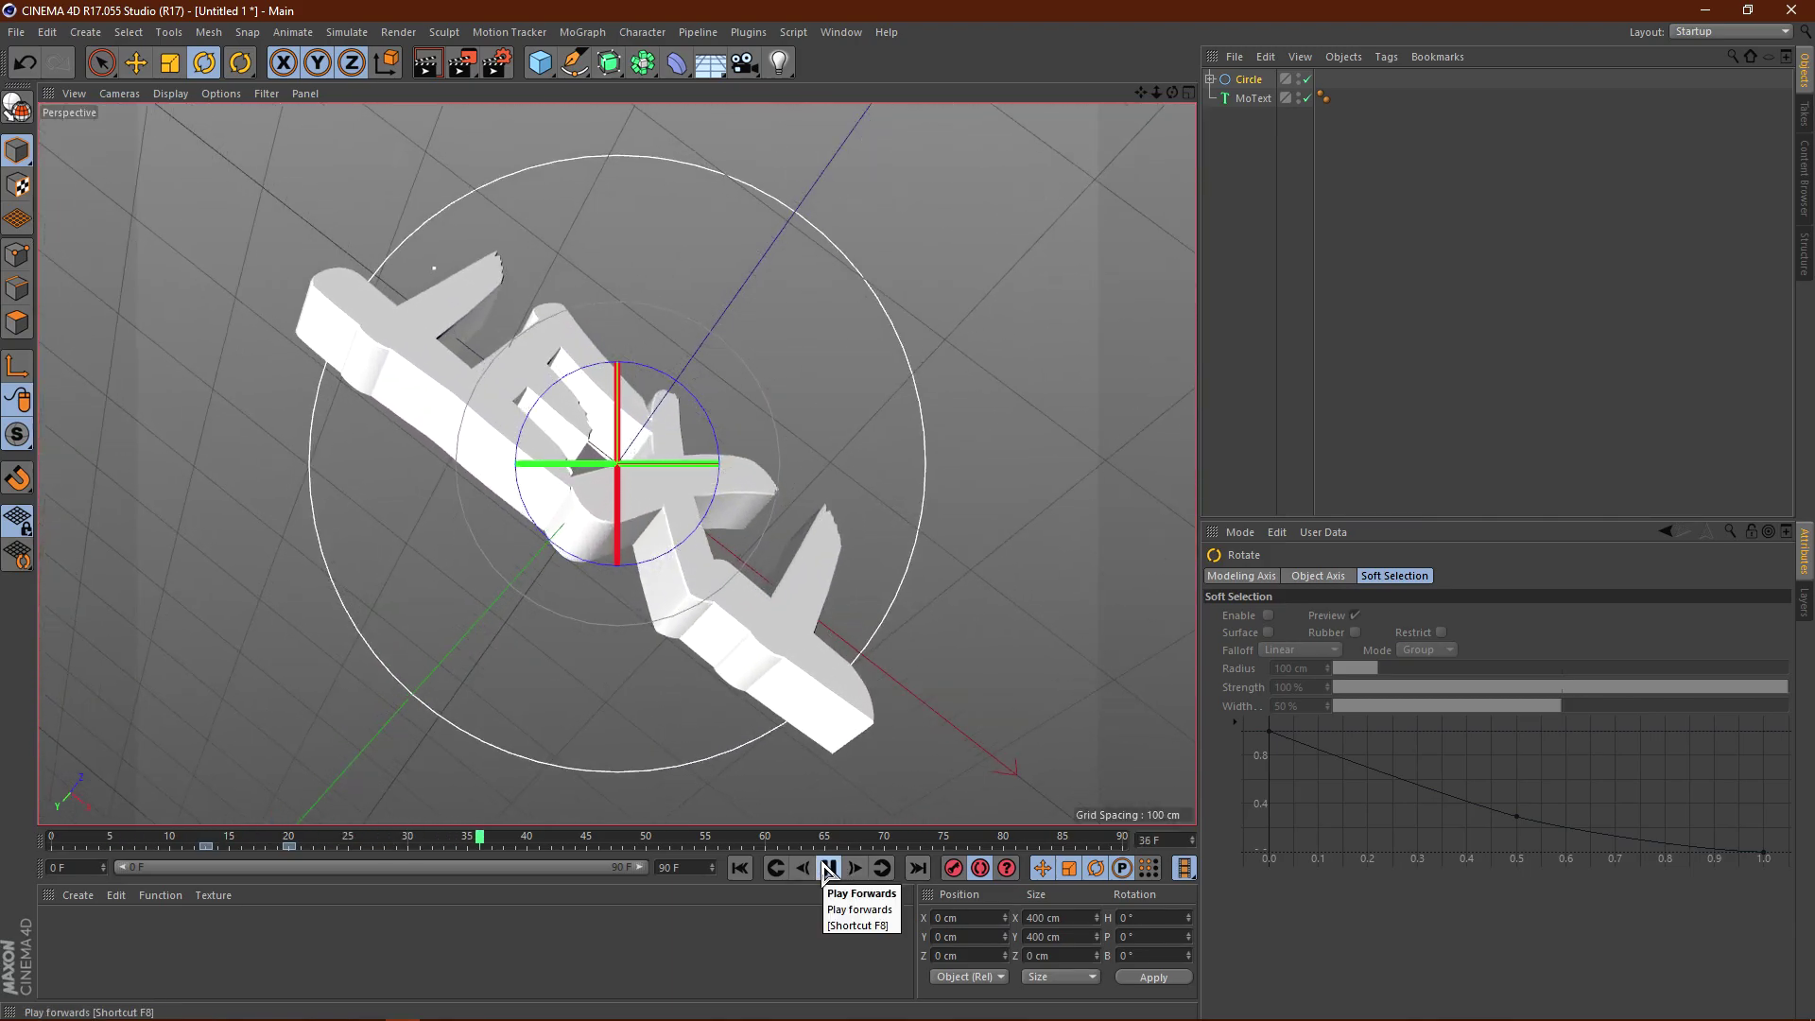
pyautogui.click(829, 868)
pyautogui.moveTo(681, 841); pyautogui.dragTo(452, 915)
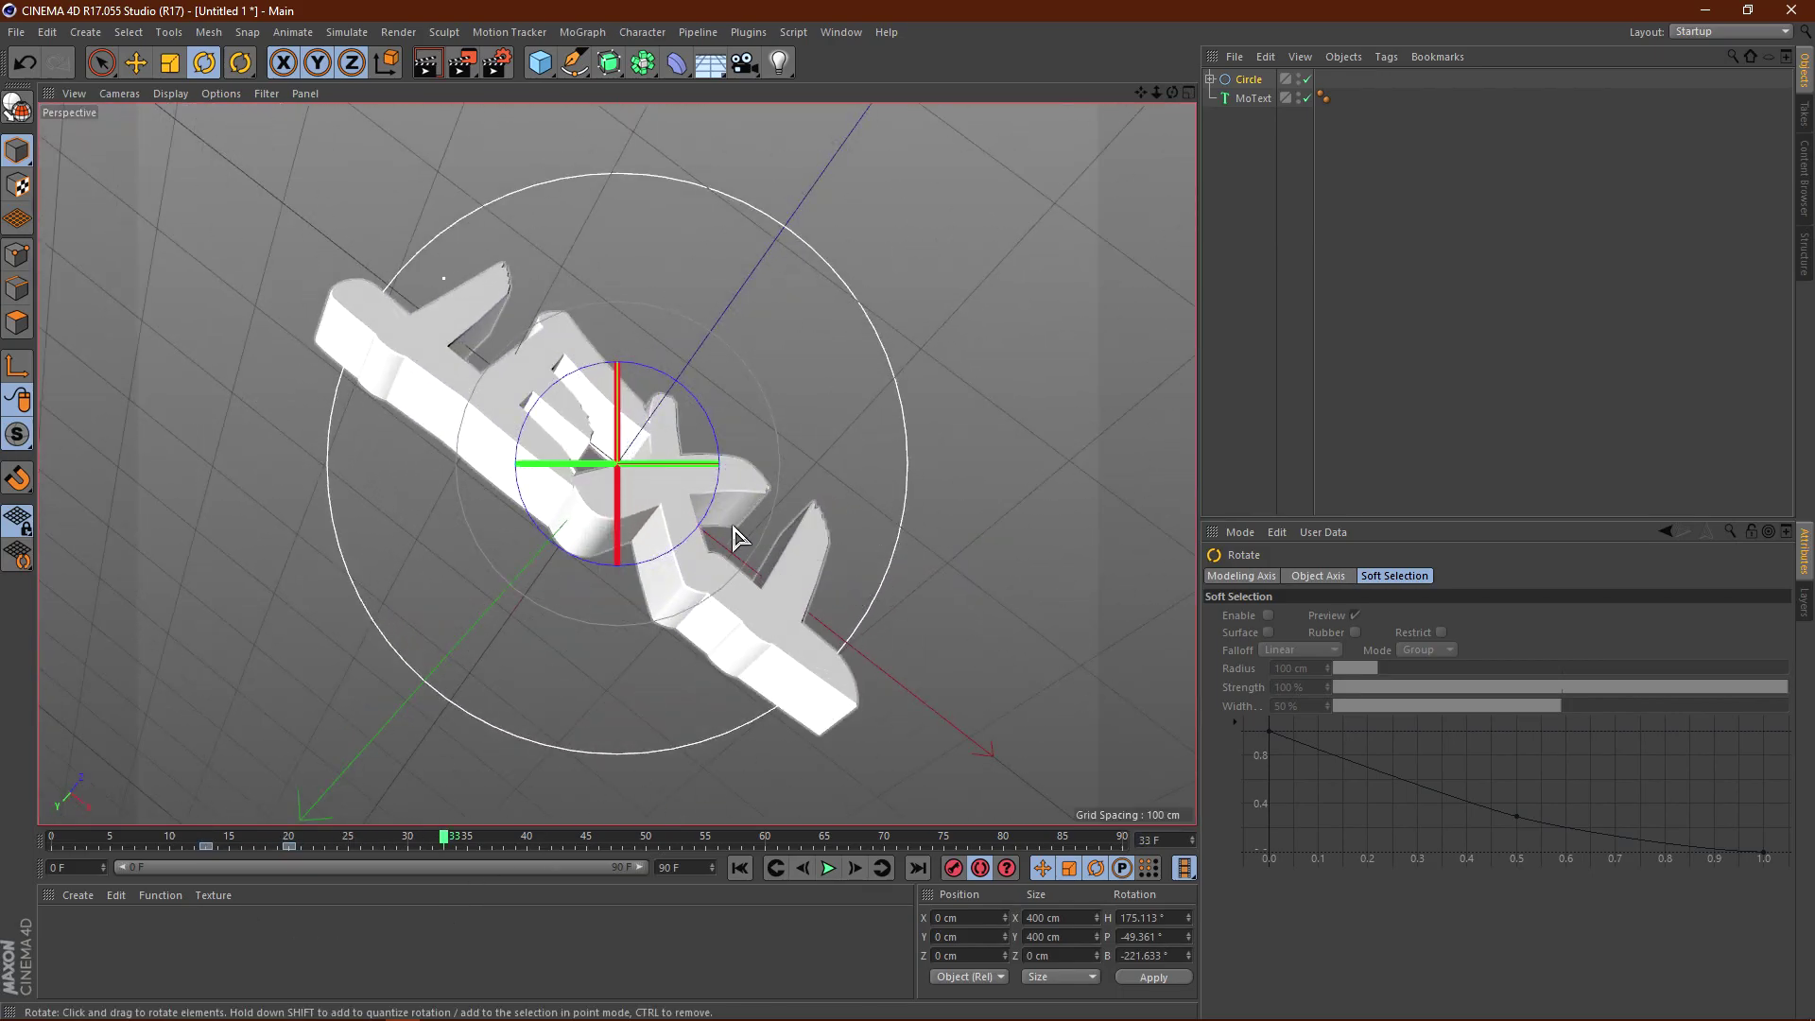
pyautogui.moveTo(729, 531); pyautogui.dragTo(820, 635)
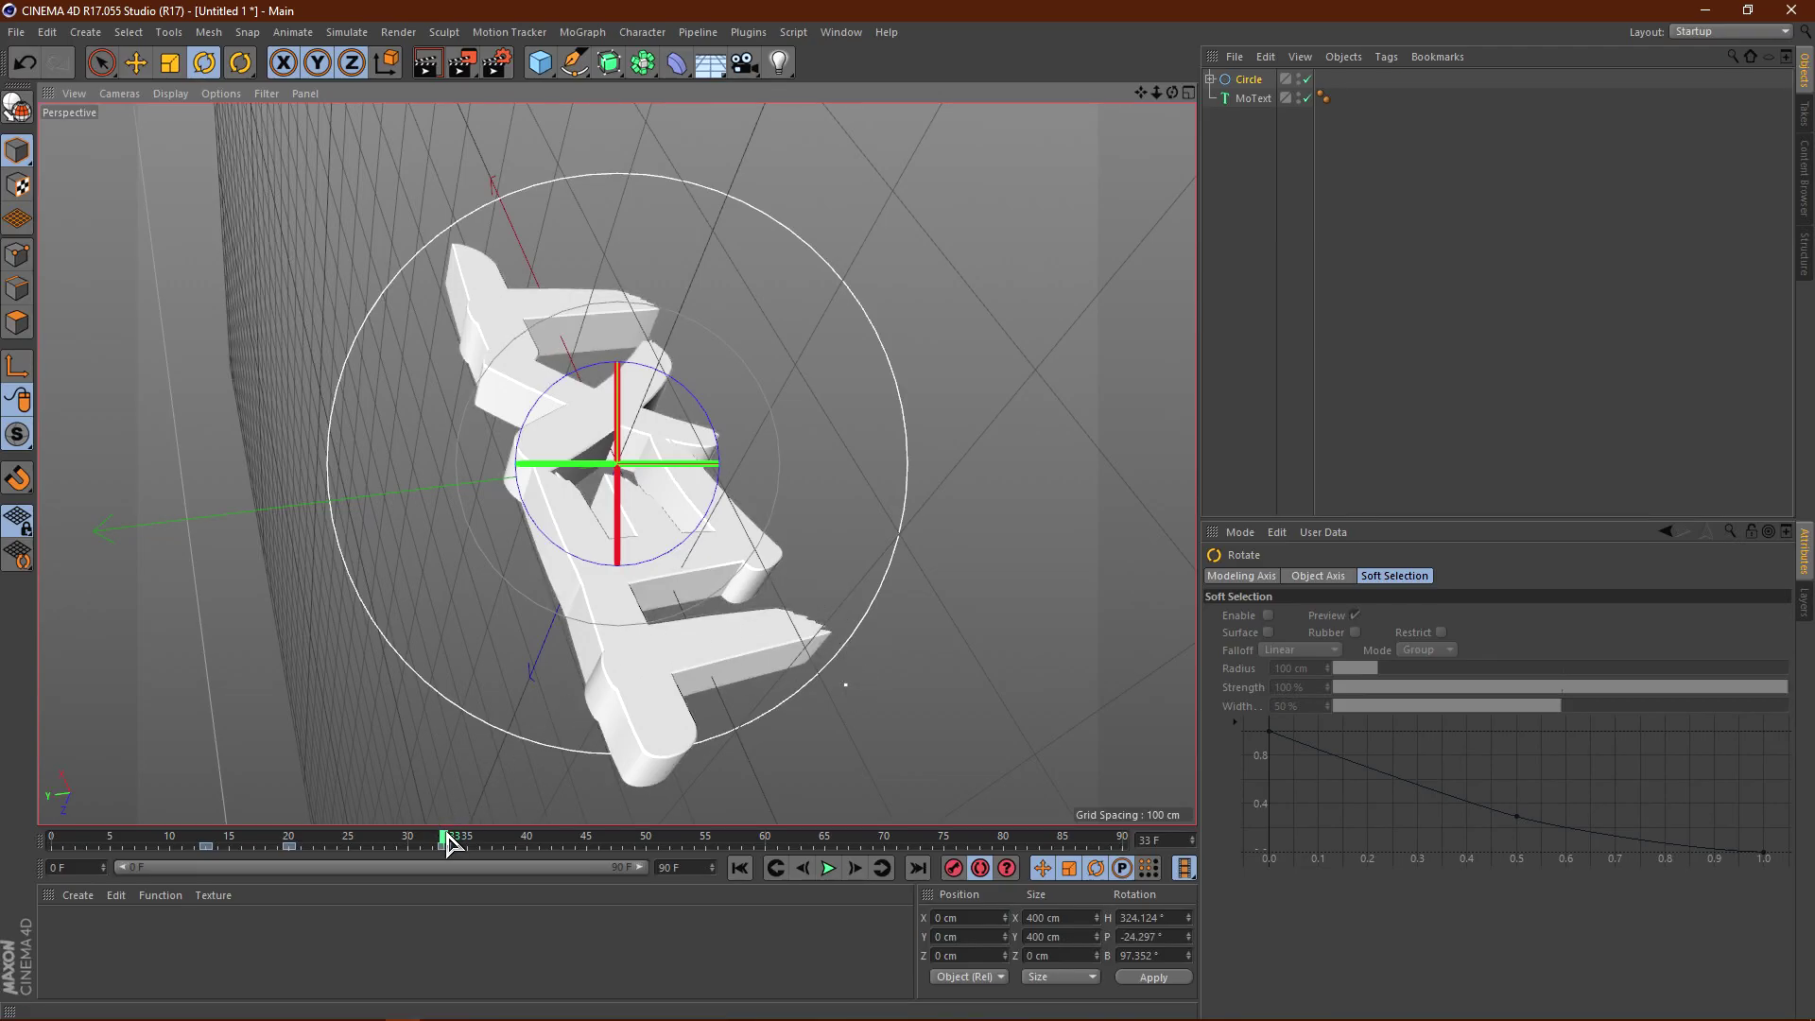
pyautogui.moveTo(448, 842); pyautogui.dragTo(648, 835)
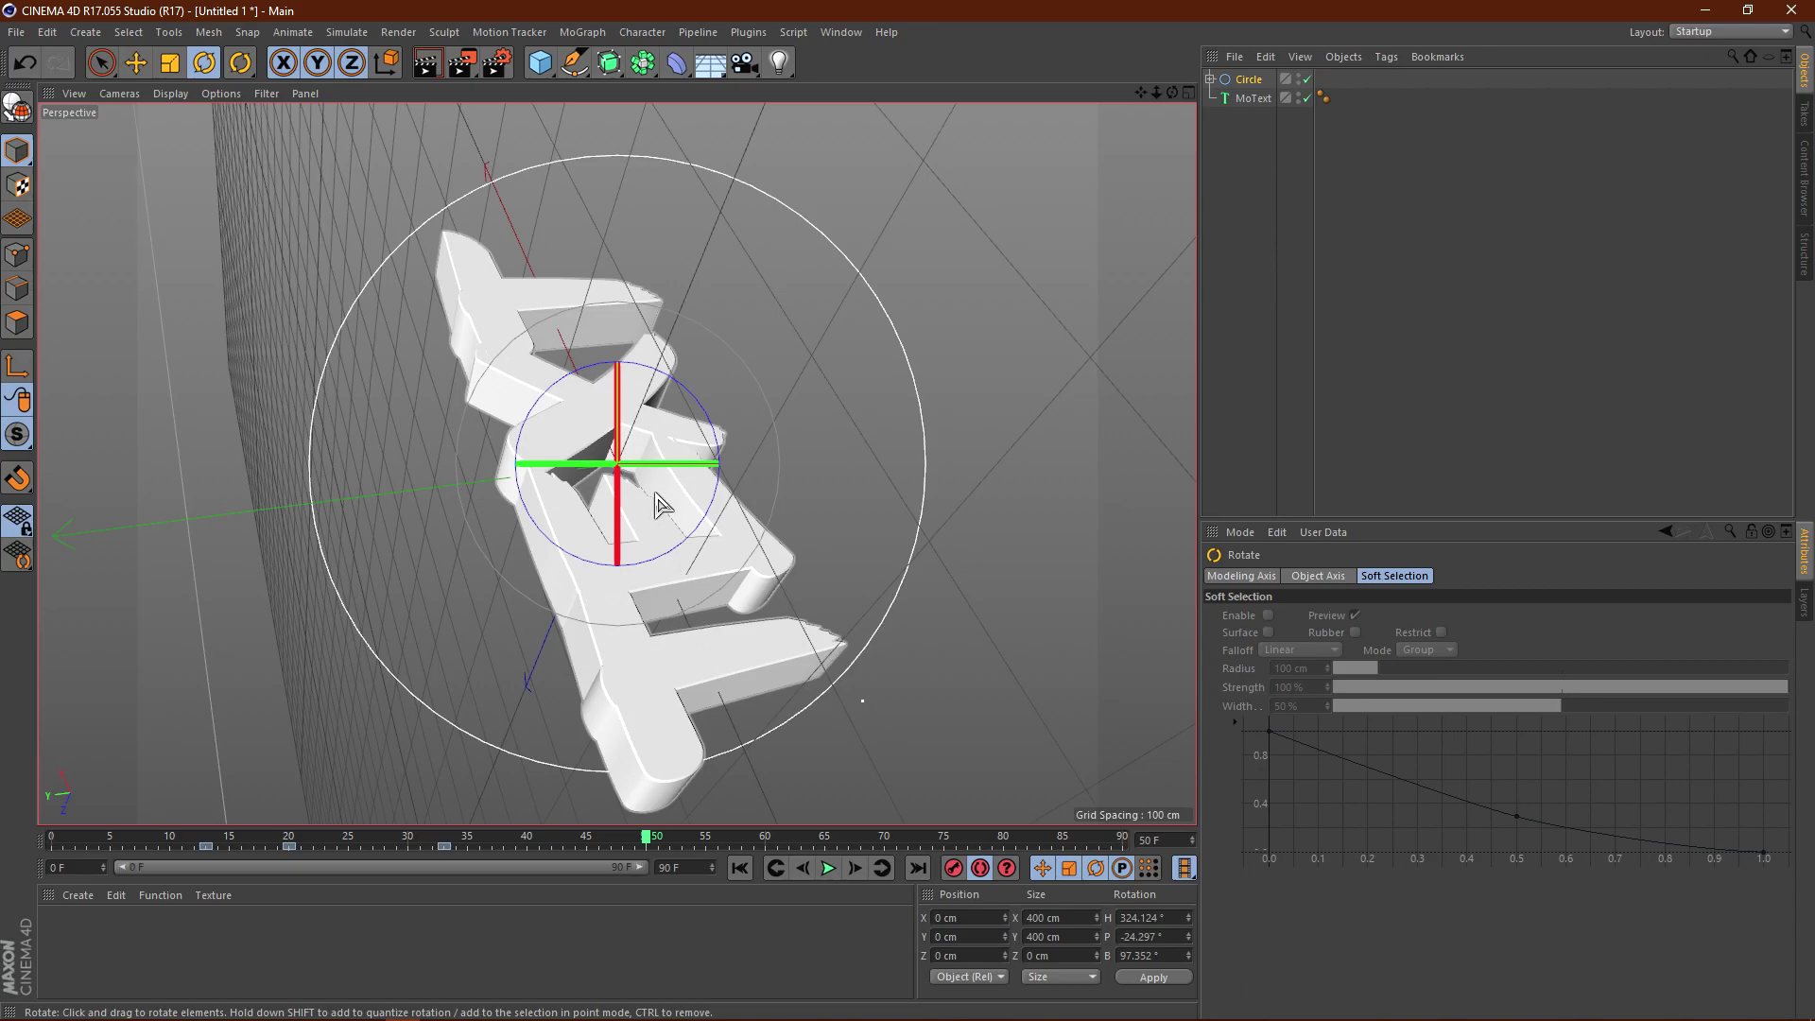
pyautogui.moveTo(662, 506); pyautogui.dragTo(740, 293)
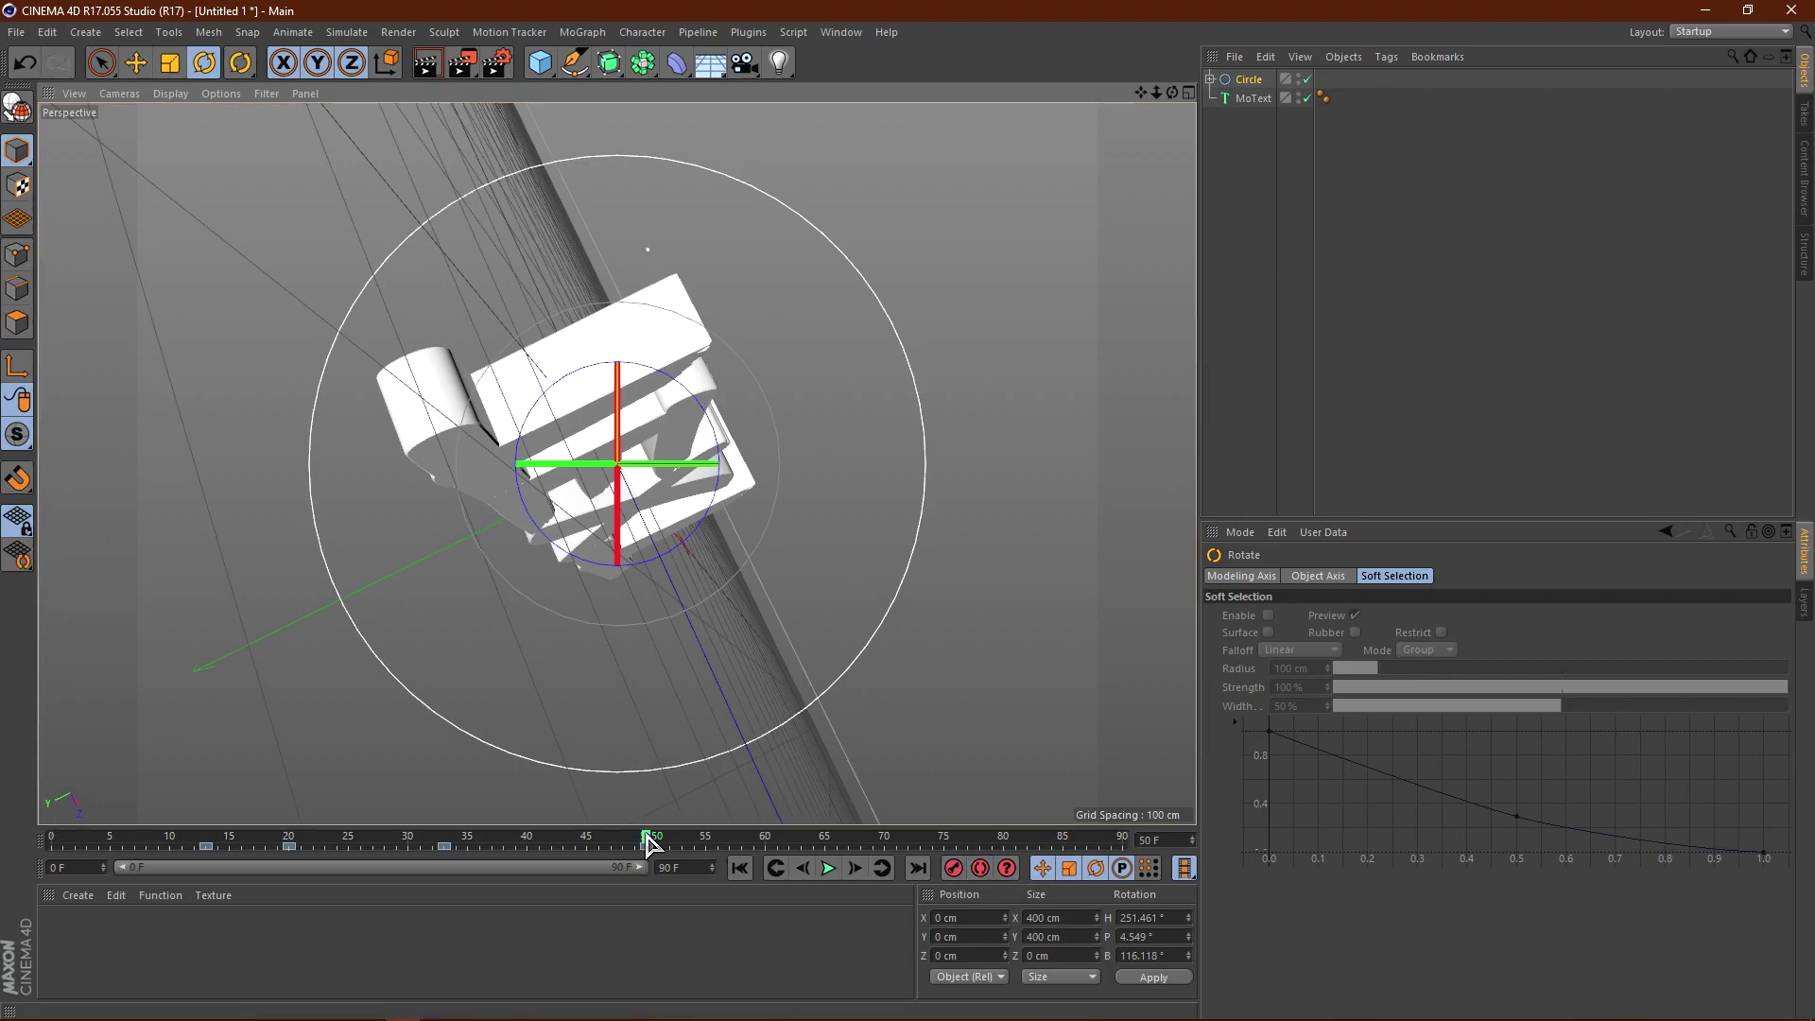
# - At frame 65, discard a stray rotation and key a tilted Circle pose with Autokeying
pyautogui.moveTo(649, 844); pyautogui.dragTo(828, 865)
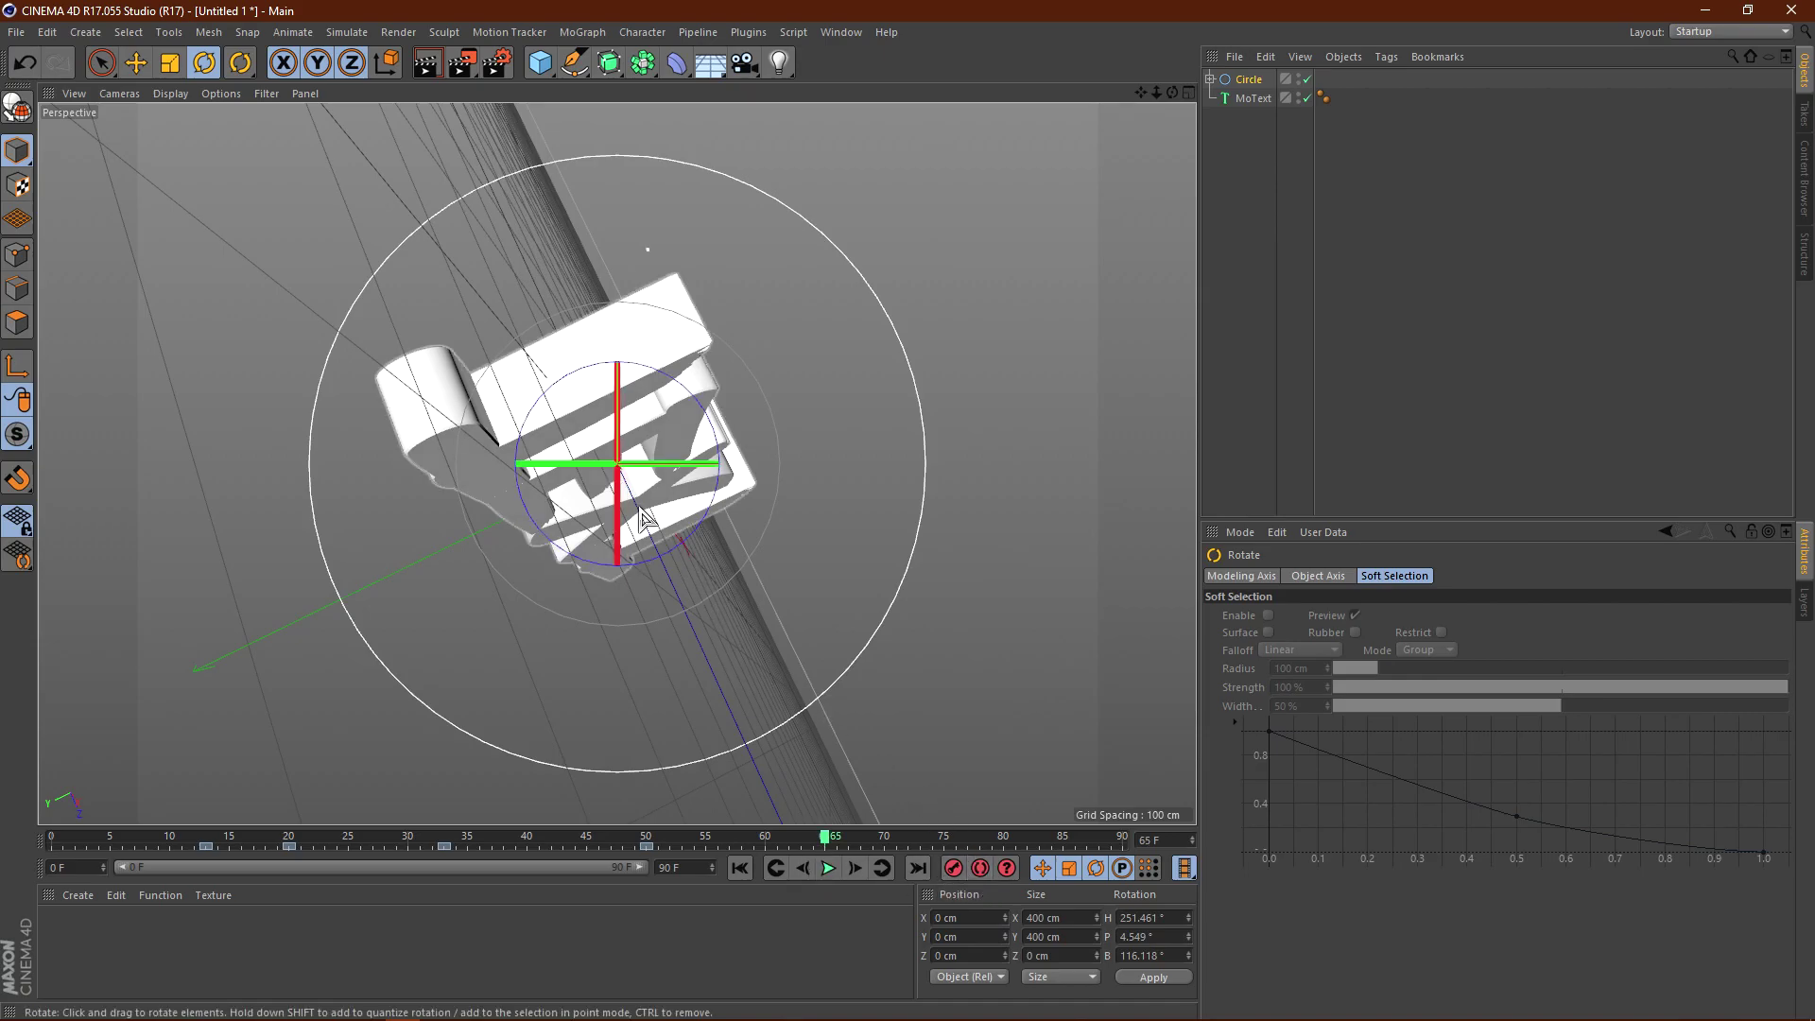
pyautogui.hotkey('ctrl', 'z')
pyautogui.moveTo(619, 301); pyautogui.dragTo(883, 530)
pyautogui.hotkey('ctrl', 'z')
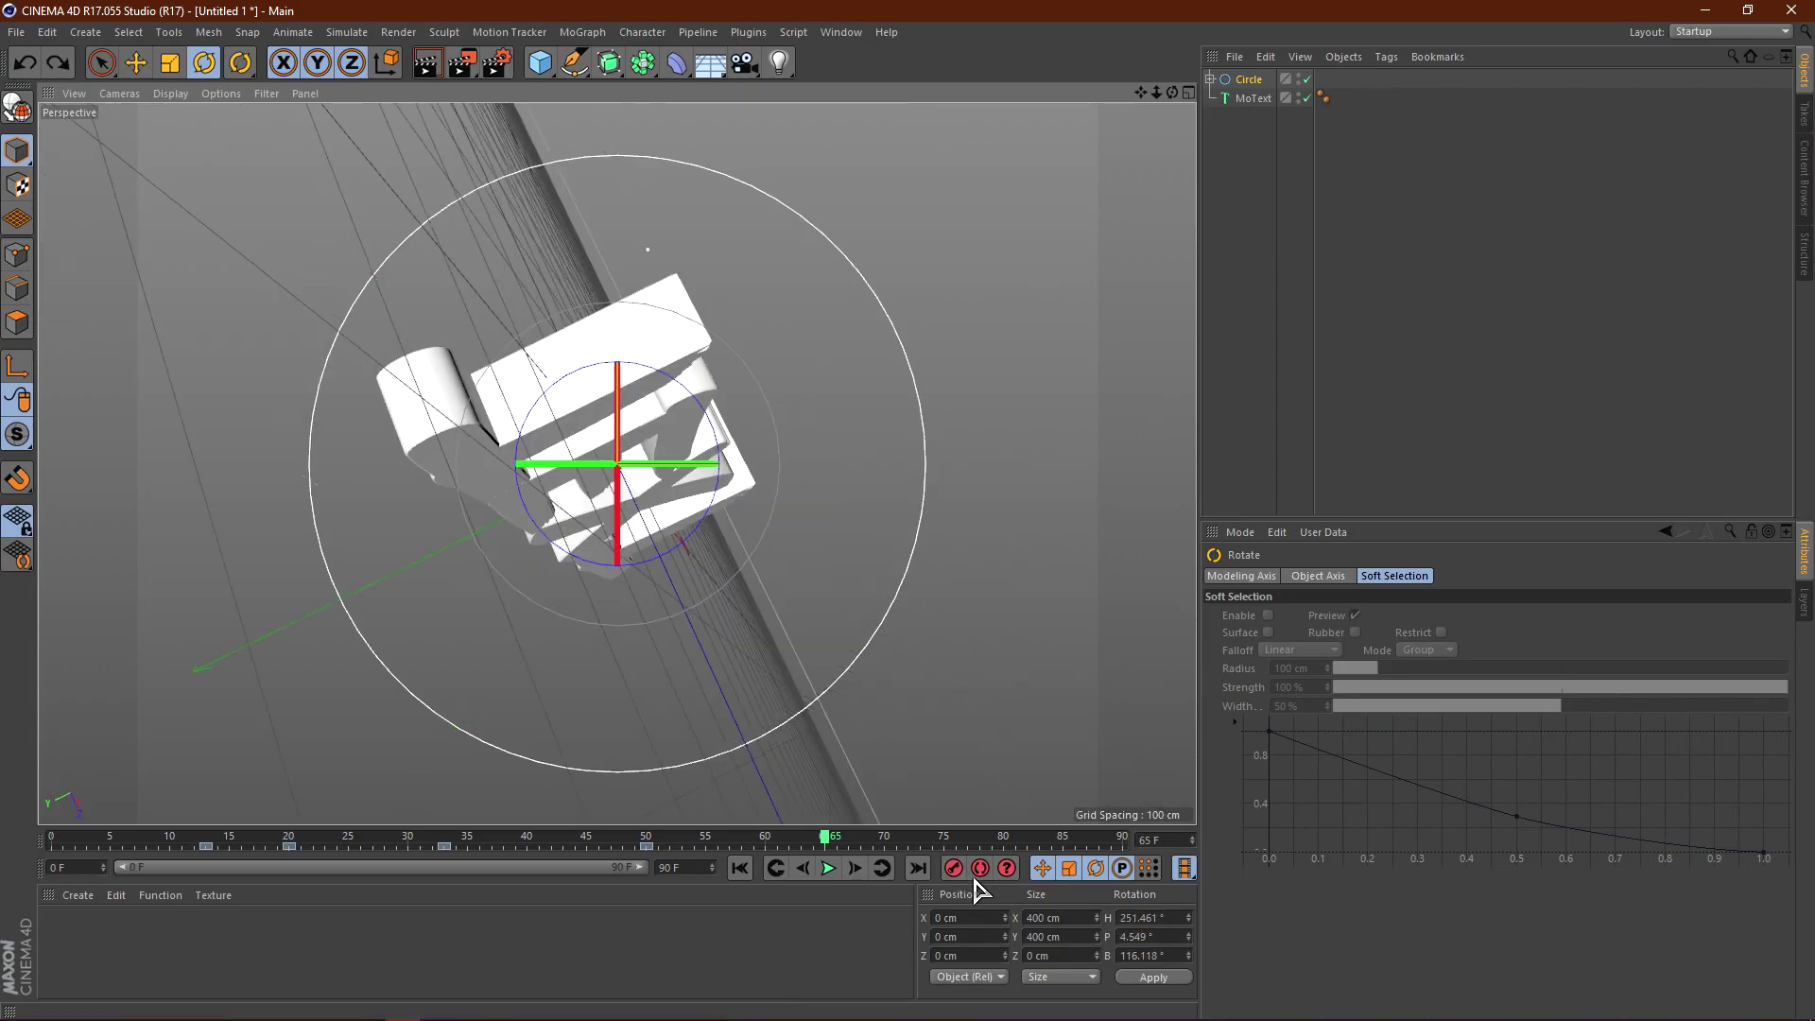
pyautogui.click(978, 868)
pyautogui.moveTo(681, 586); pyautogui.dragTo(1154, 377)
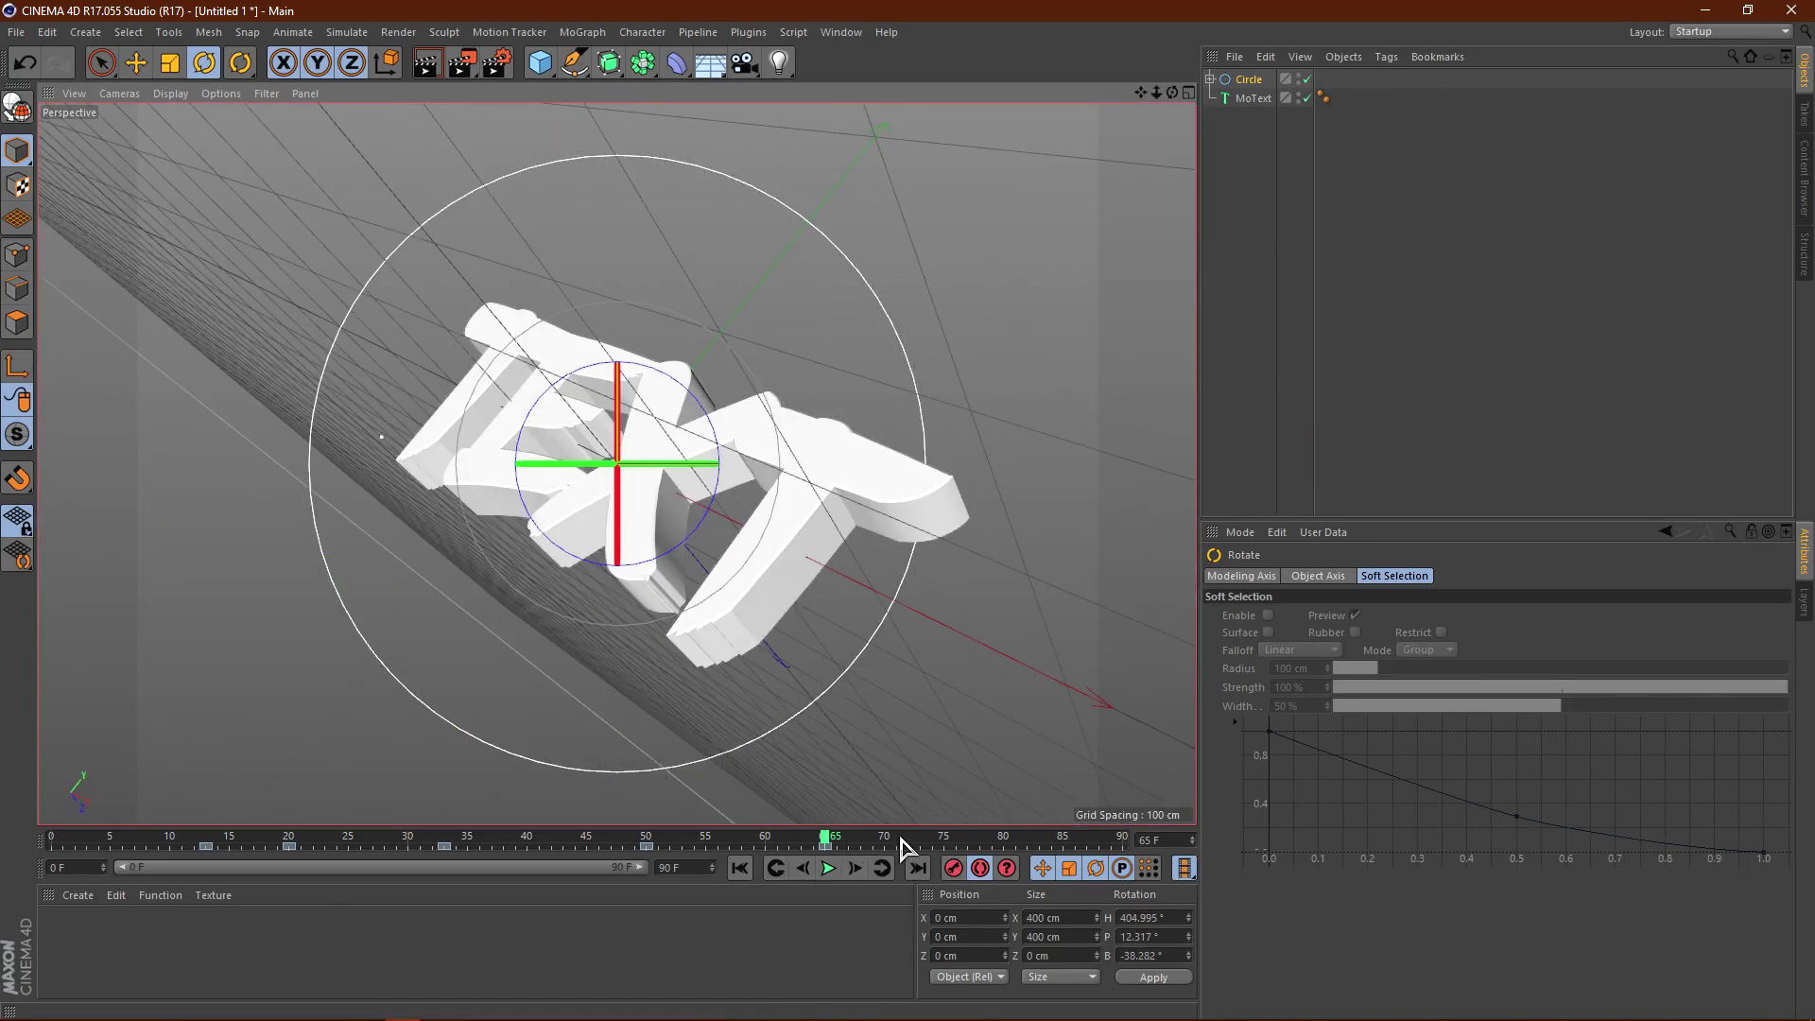
pyautogui.click(980, 868)
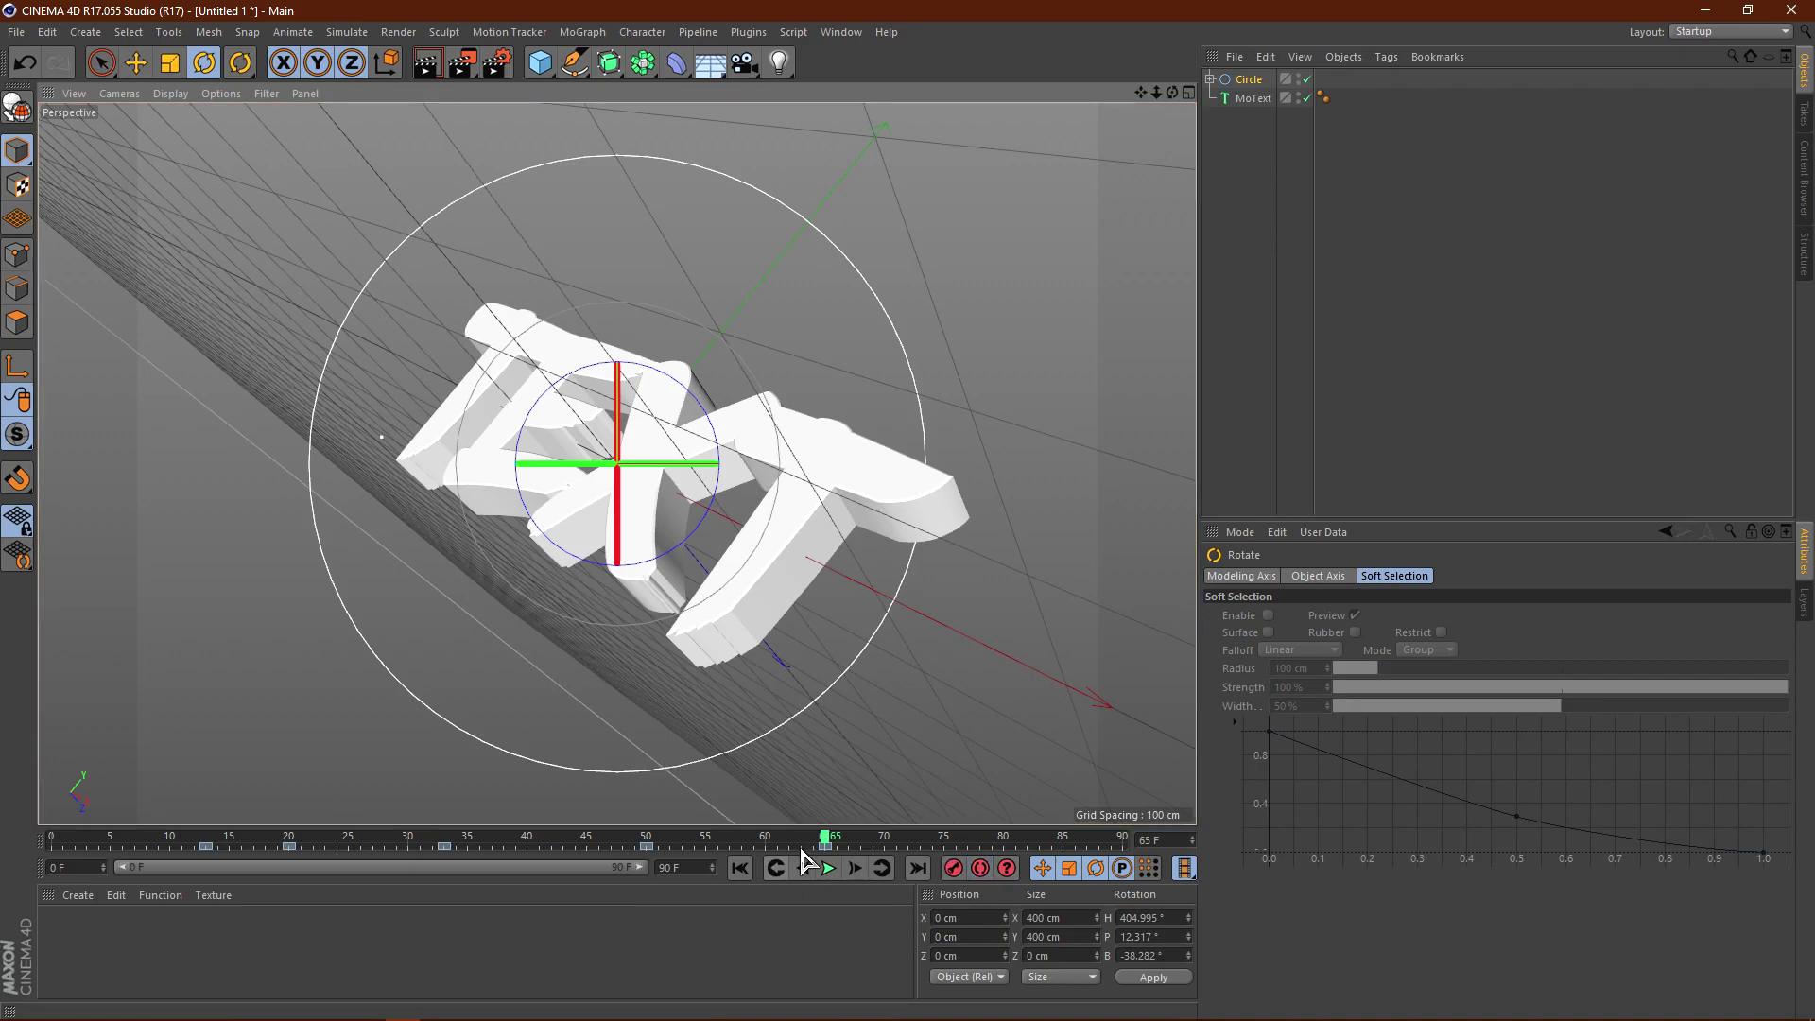
# - Play back from frame 0, then key the Circle at frame 78 to H 665.922°, P -5.079°, B 370.653°
pyautogui.moveTo(825, 842); pyautogui.dragTo(38, 832)
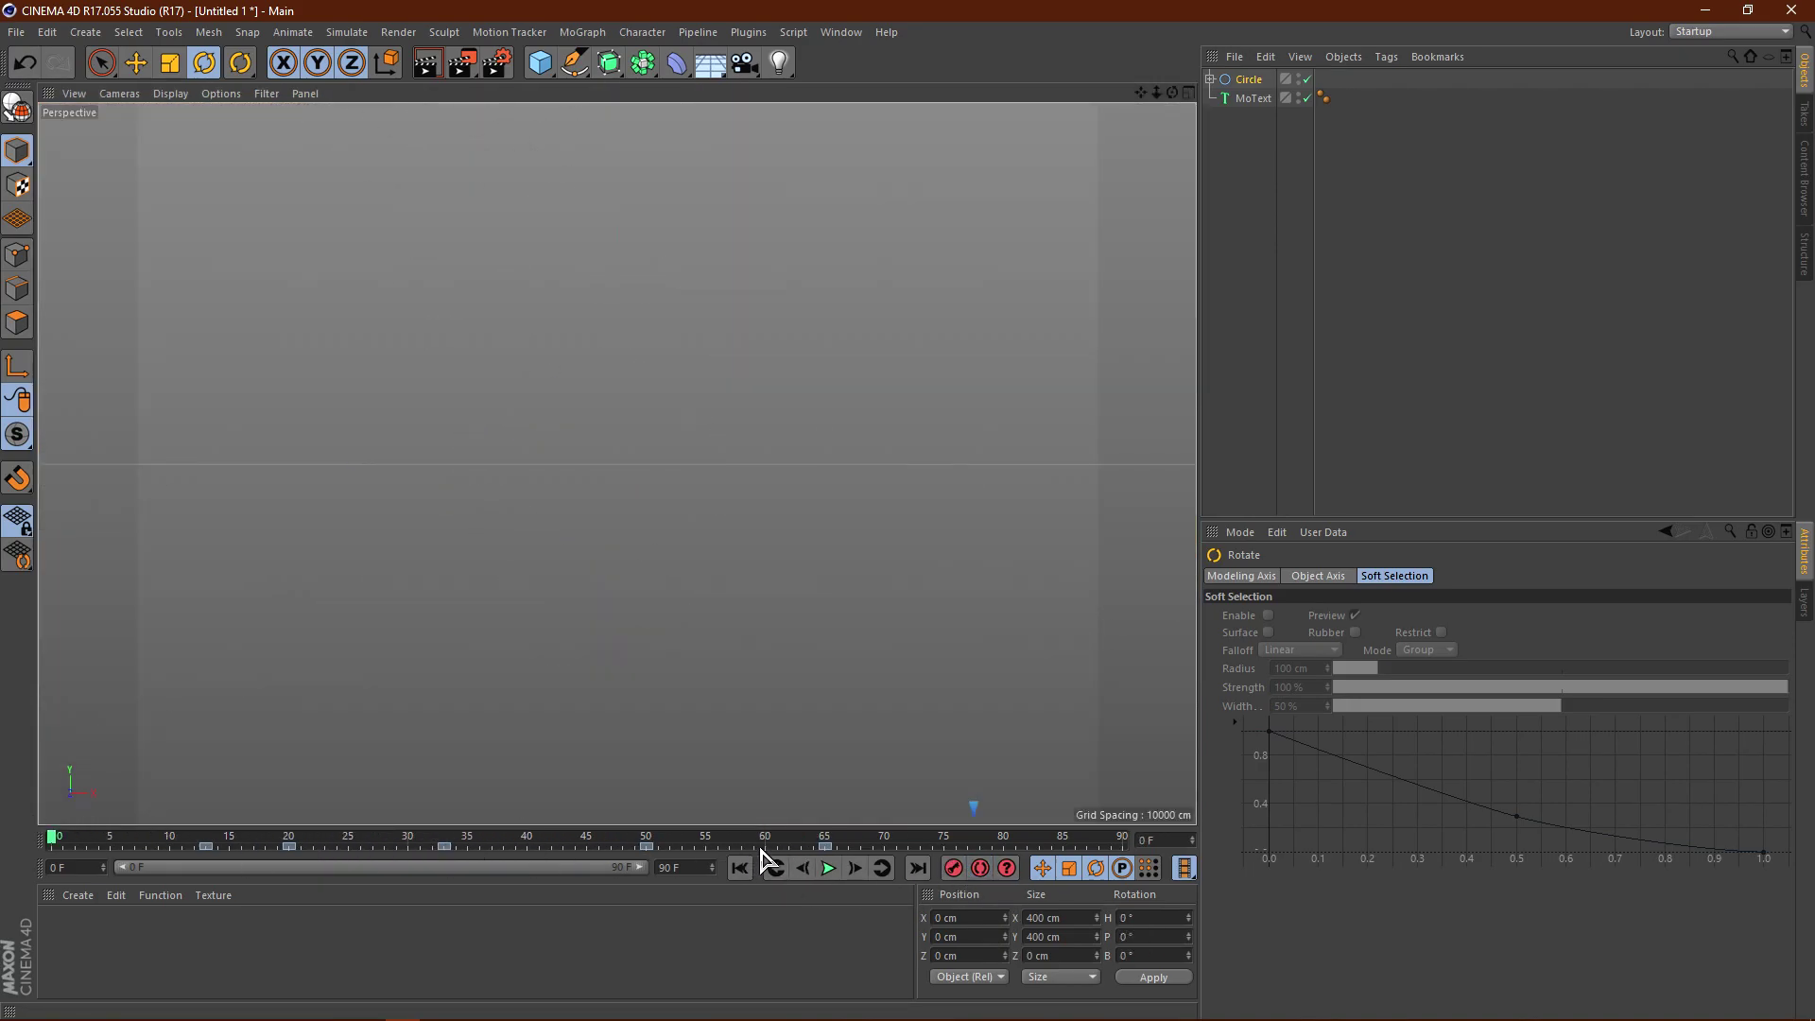
pyautogui.click(827, 868)
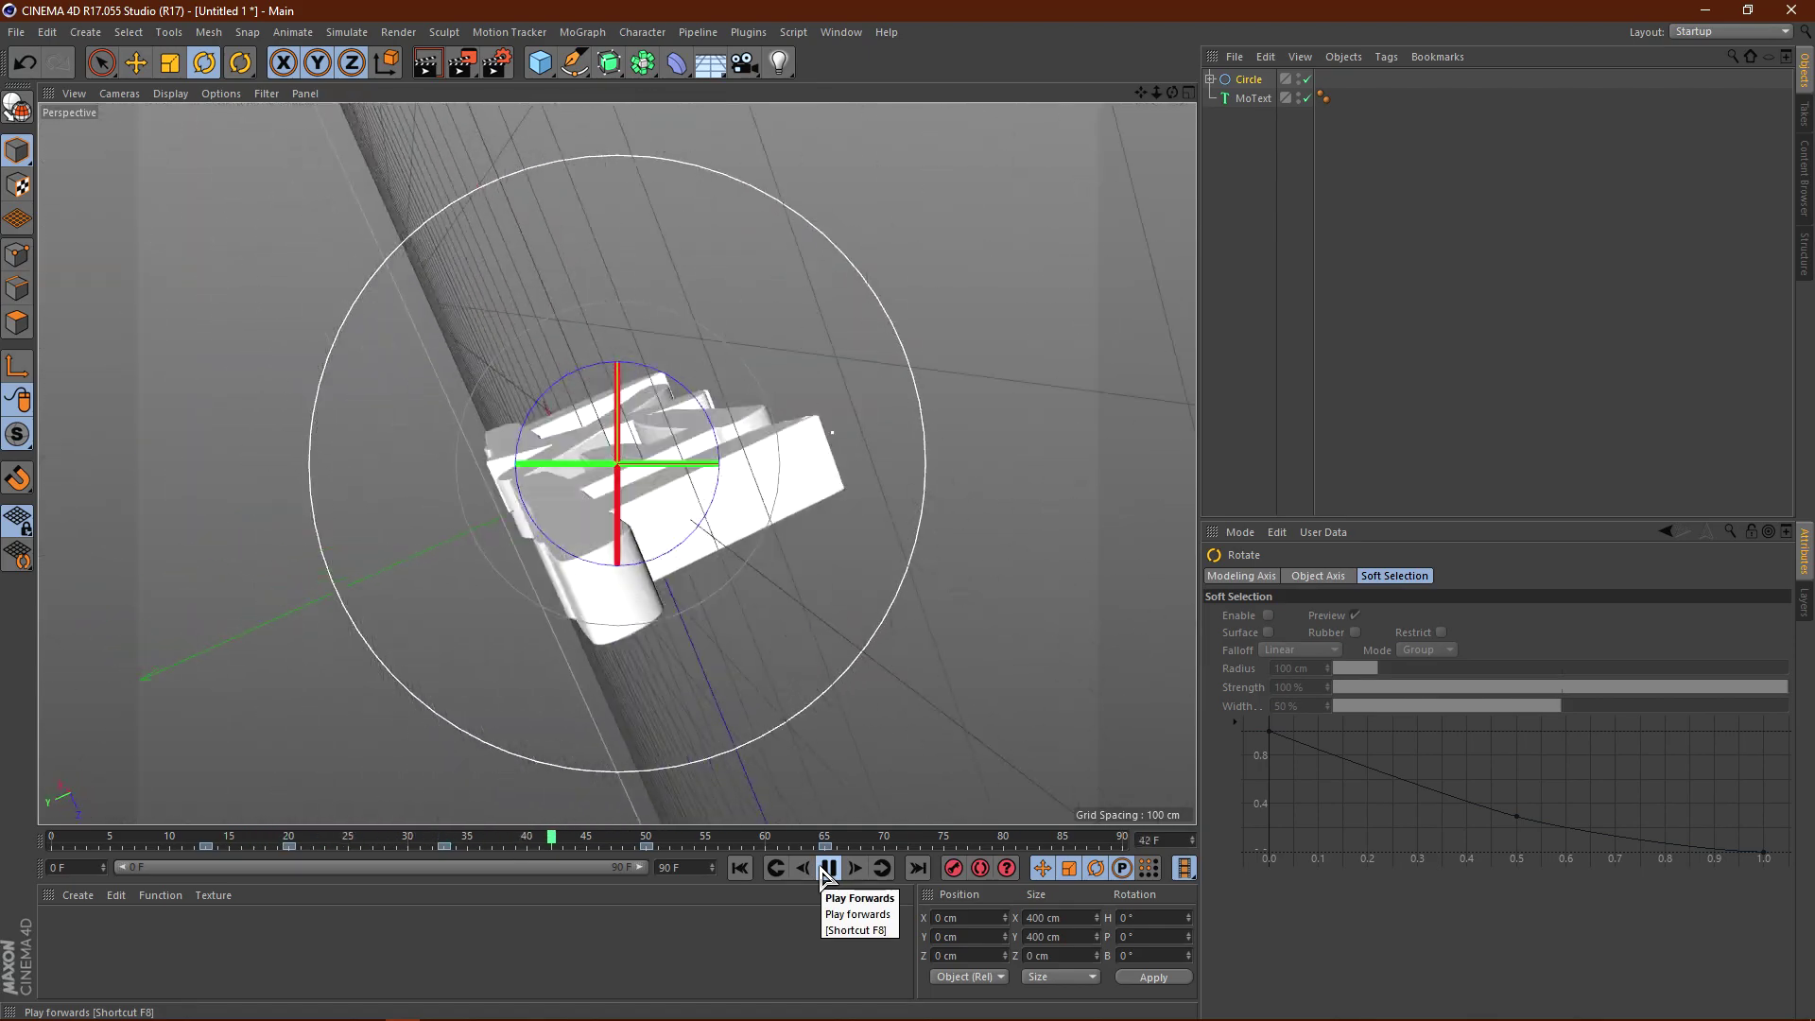
pyautogui.click(827, 867)
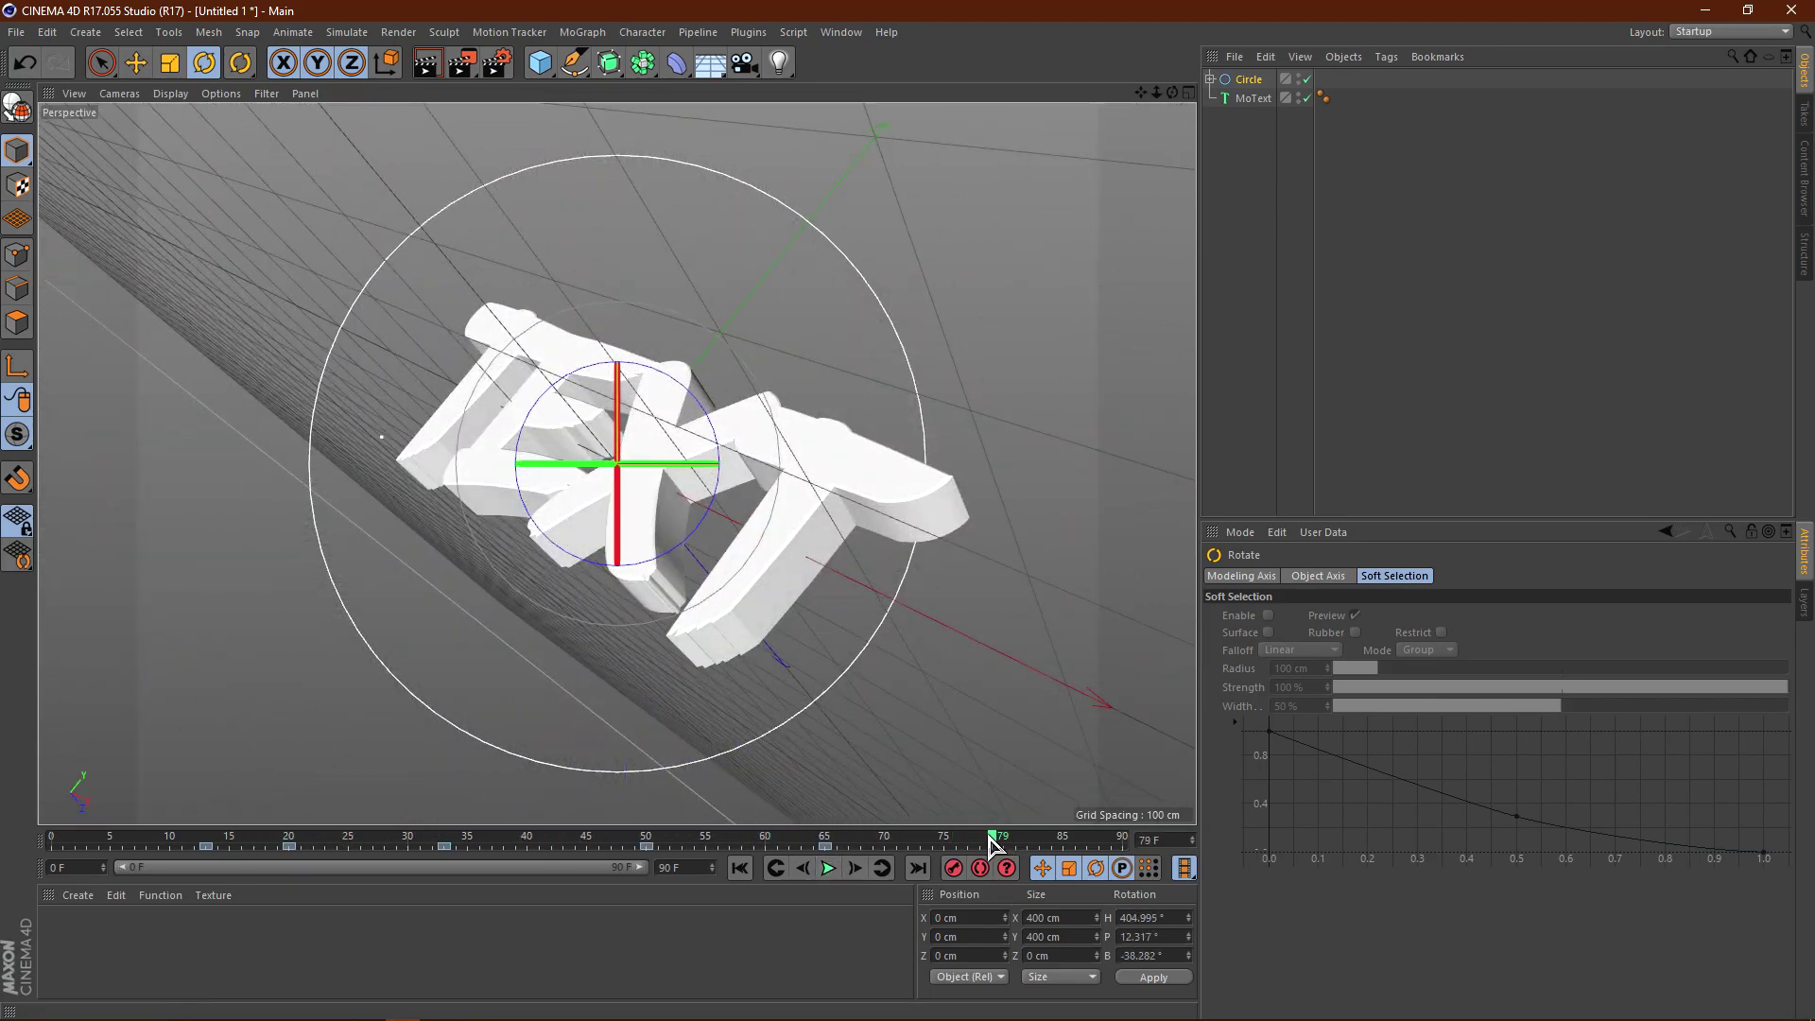
pyautogui.click(416, 836)
pyautogui.moveTo(416, 835); pyautogui.dragTo(983, 851)
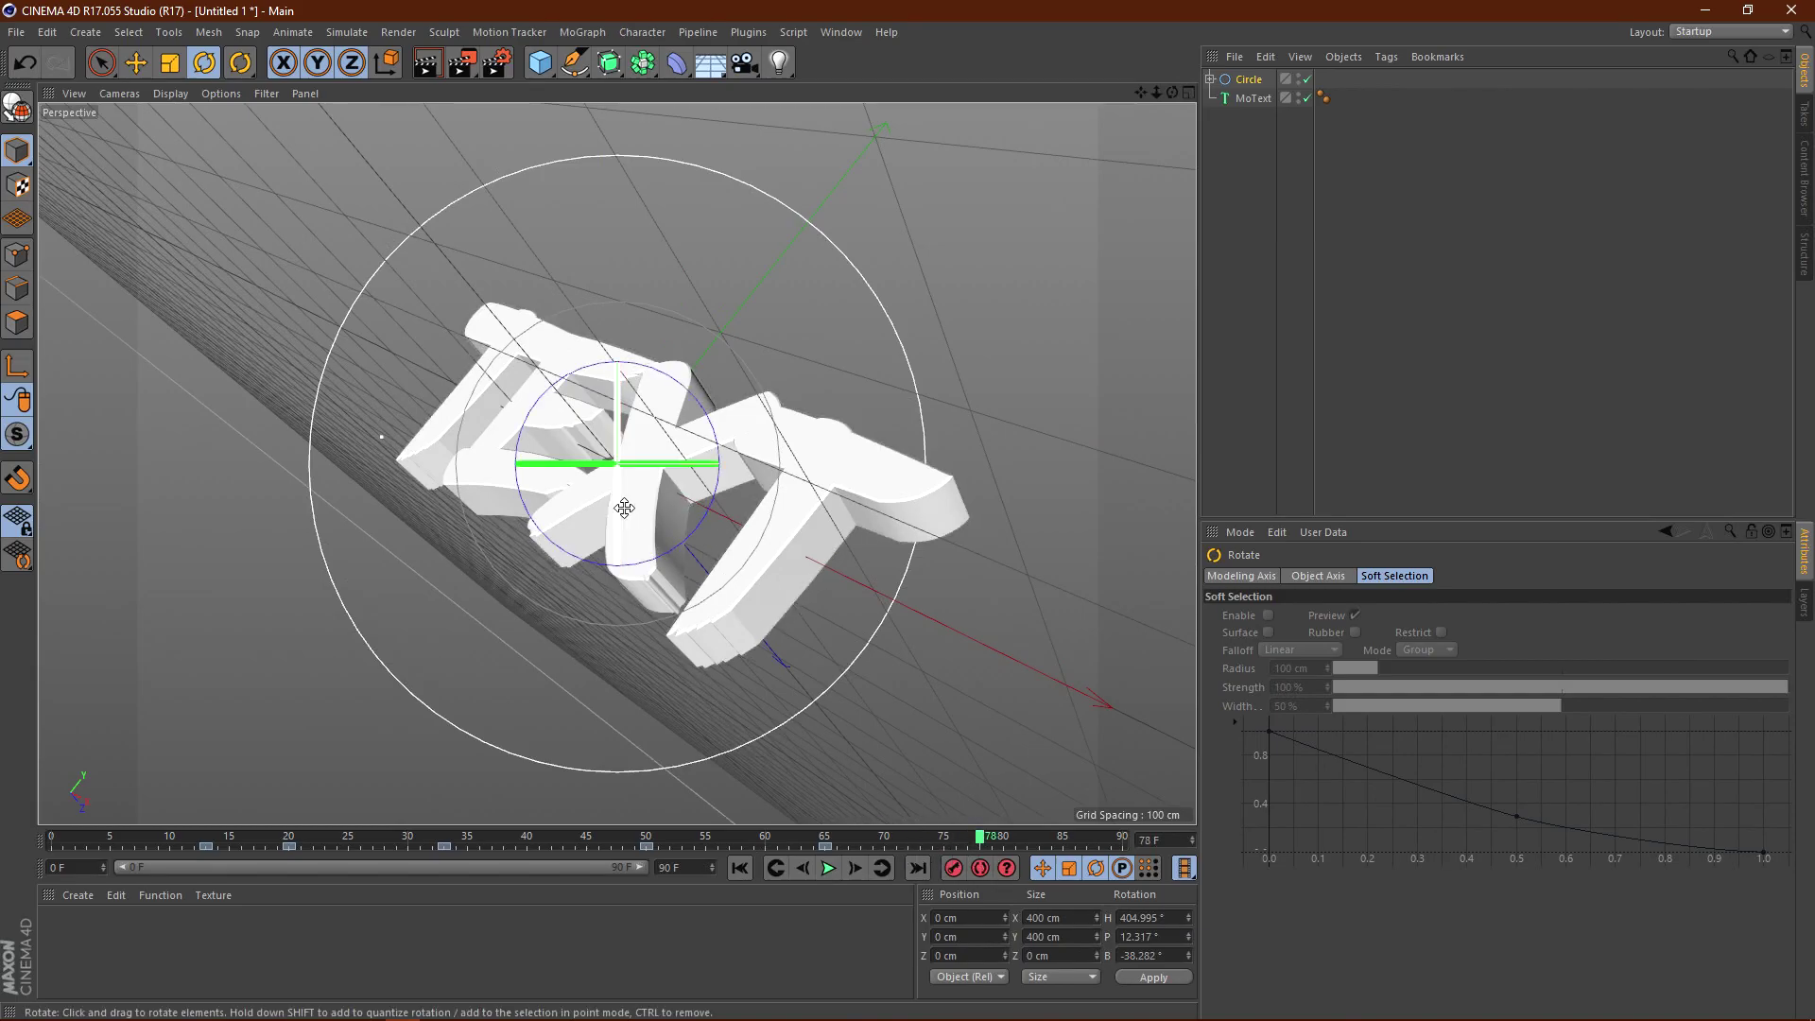
pyautogui.moveTo(945, 624); pyautogui.dragTo(531, 733)
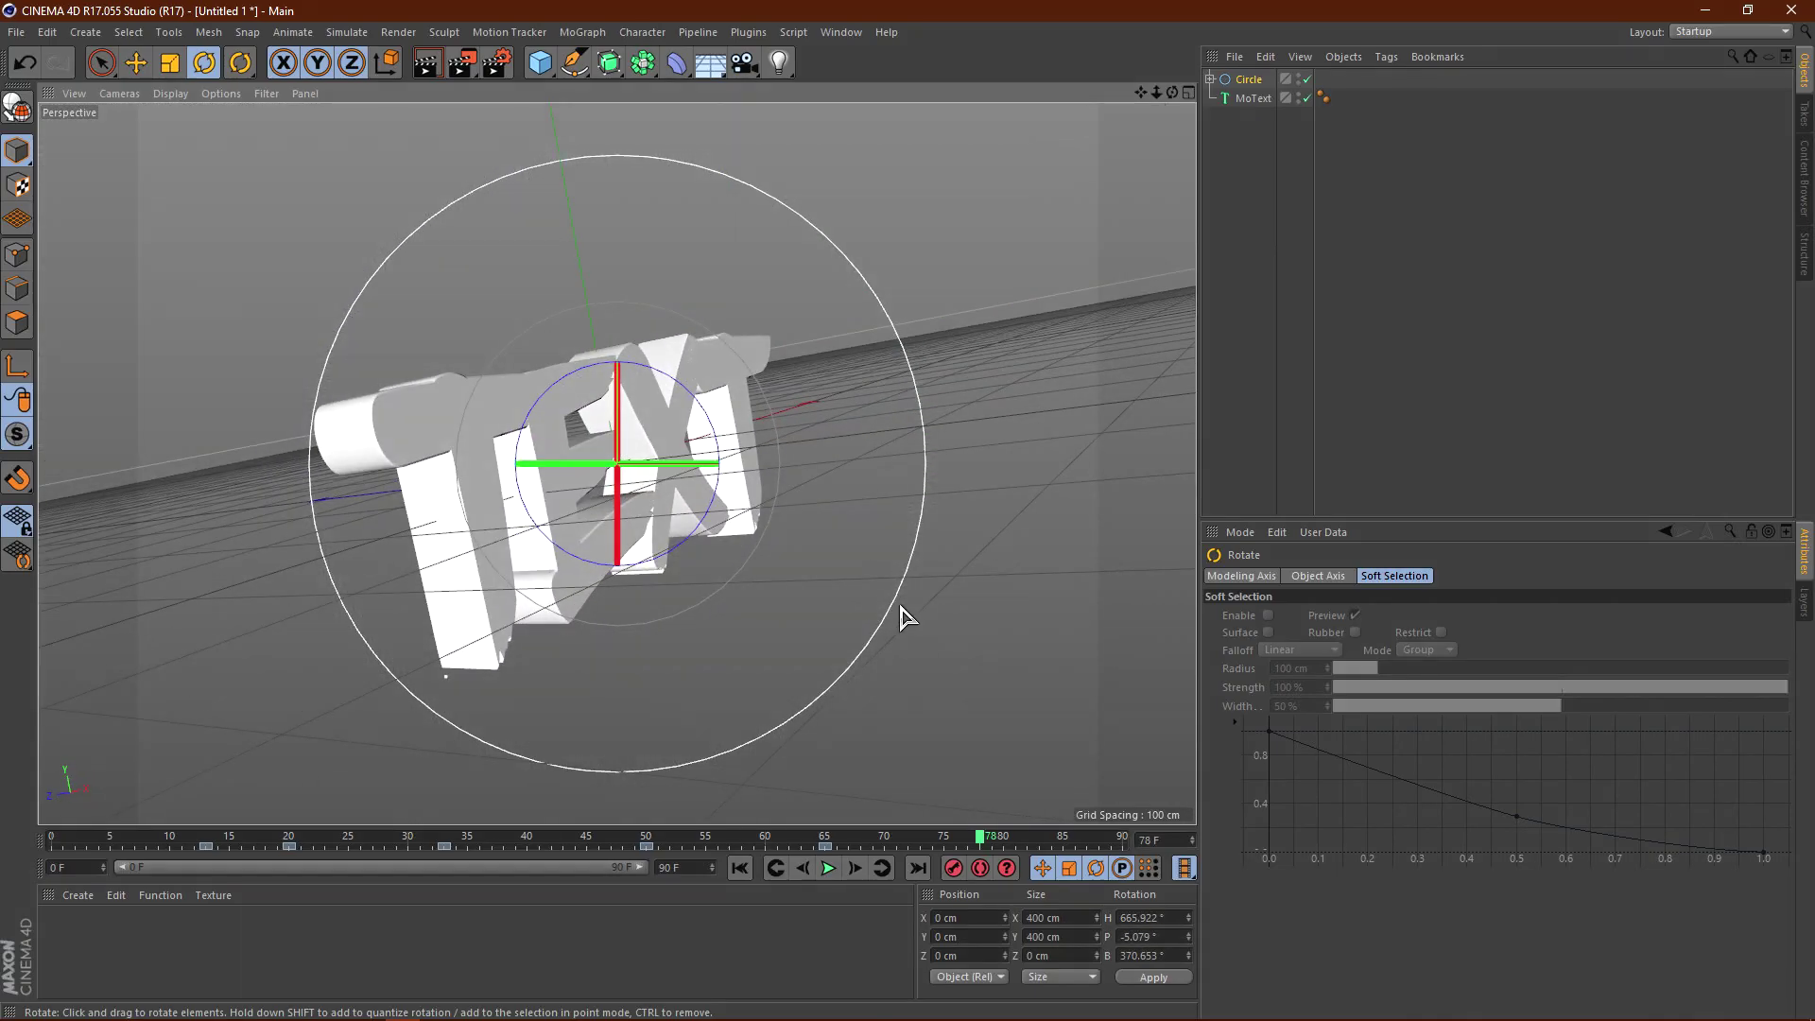